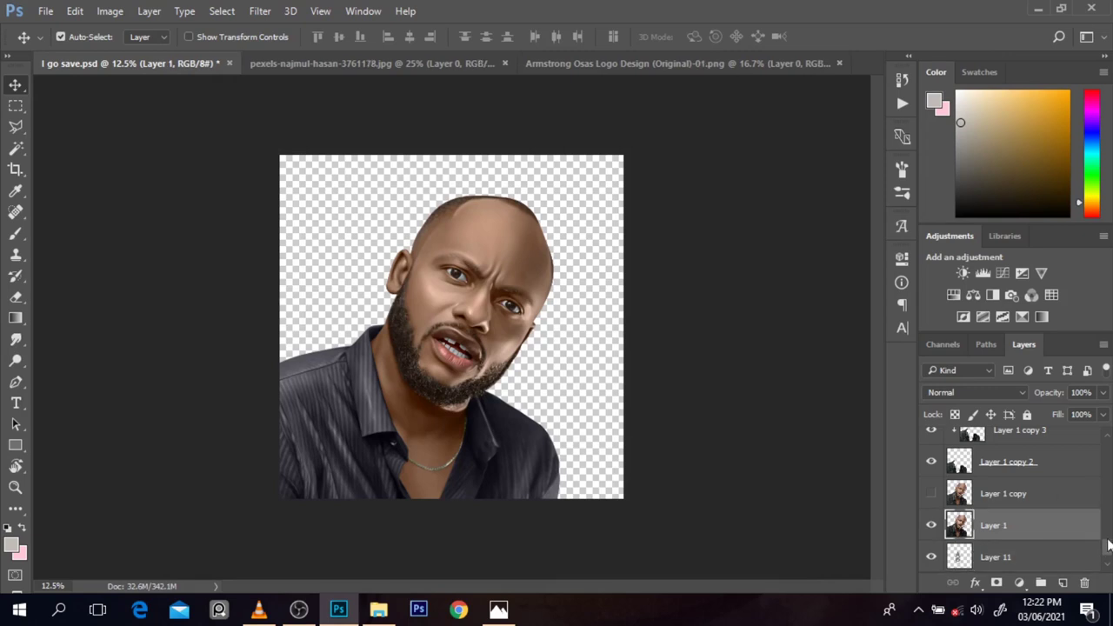
# Stamp all visible layers into one merged portrait layer and hide the original layer group
pyautogui.hotkey('ctrl', 'g')
pyautogui.hotkey('ctrl', 'alt', 'e')
pyautogui.click(931, 469)
pyautogui.click(933, 524)
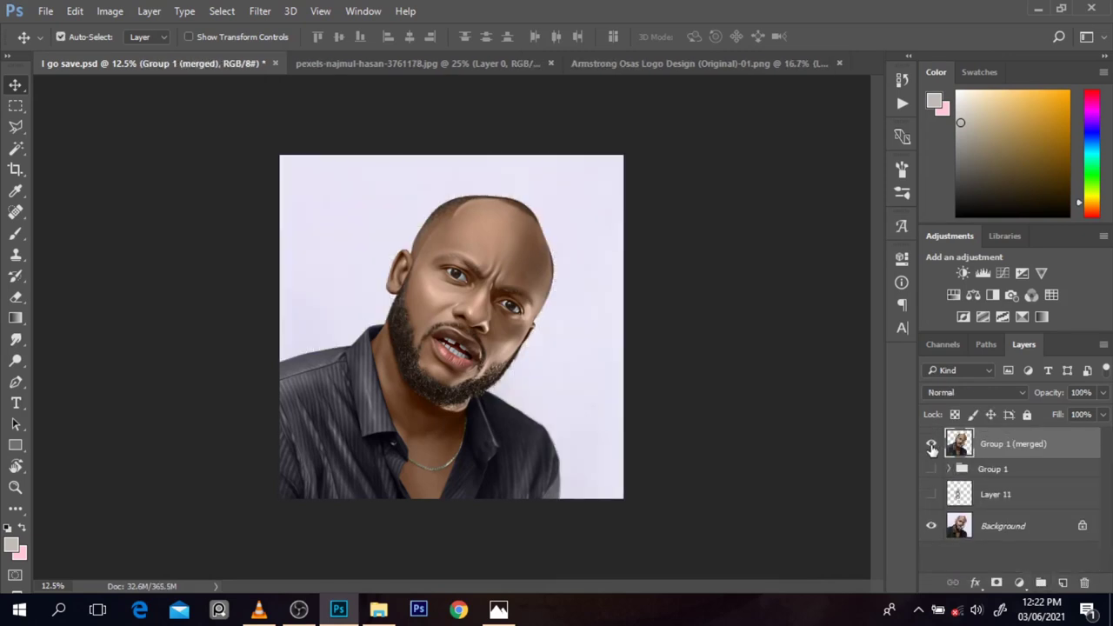
pyautogui.click(930, 444)
# Move logo Layer 11 to the top of the stack and scale it onto the left cheek
pyautogui.click(930, 443)
pyautogui.moveTo(935, 495); pyautogui.dragTo(954, 446)
pyautogui.moveTo(427, 365); pyautogui.dragTo(452, 278)
pyautogui.hotkey('ctrl', 't')
pyautogui.hotkey('ctrl', '+')
pyautogui.press('Return')
pyautogui.moveTo(442, 410); pyautogui.dragTo(427, 273)
# Shrink the cheek logo further and blend it into the skin with Multiply
pyautogui.hotkey('ctrl', '+')
pyautogui.hotkey('ctrl', 't')
pyautogui.press('Return')
pyautogui.hotkey('ctrl', 't')
pyautogui.press('Return')
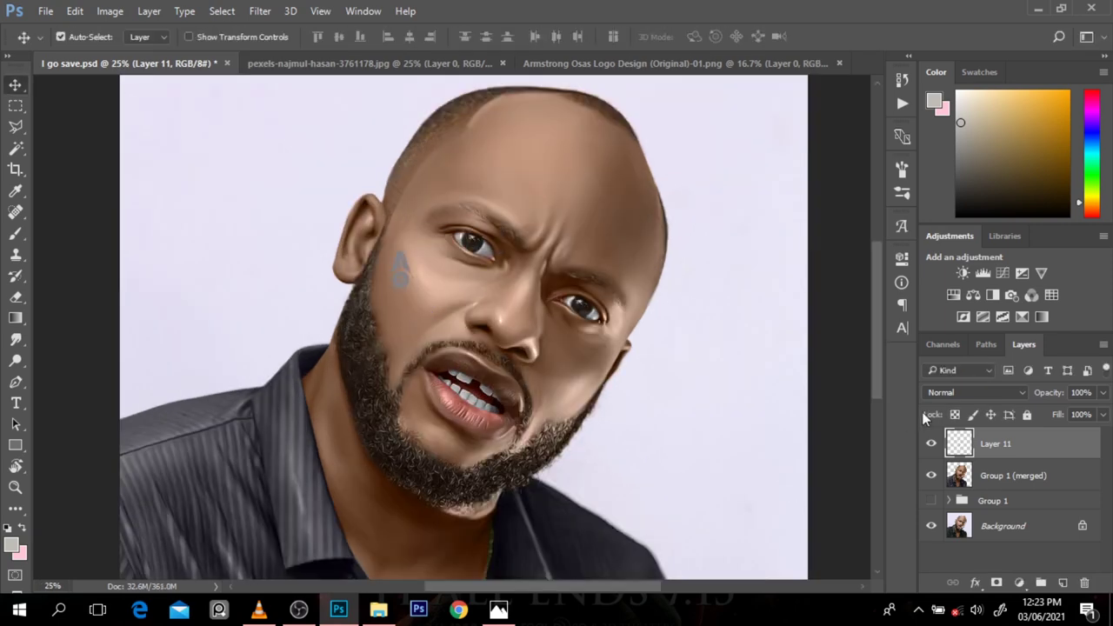
pyautogui.click(975, 392)
pyautogui.click(957, 119)
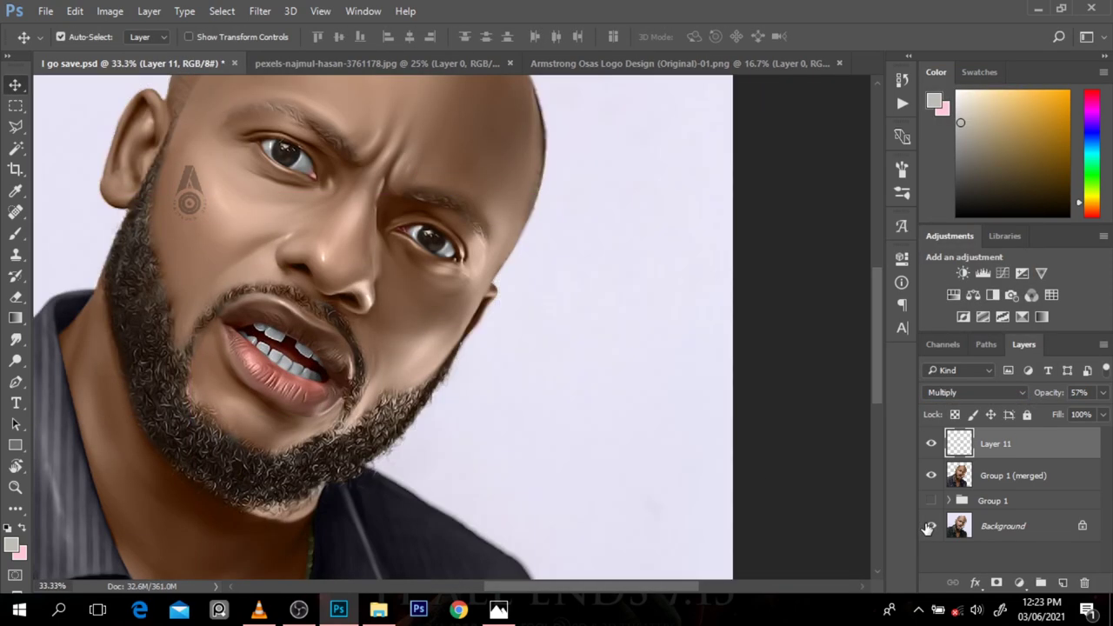
# Bring the sunset photo in as Layer 12 and scale it to fill the background
pyautogui.hotkey('ctrl', '-')
pyautogui.click(931, 526)
pyautogui.click(999, 503)
pyautogui.click(374, 62)
pyautogui.moveTo(365, 261); pyautogui.dragTo(426, 287)
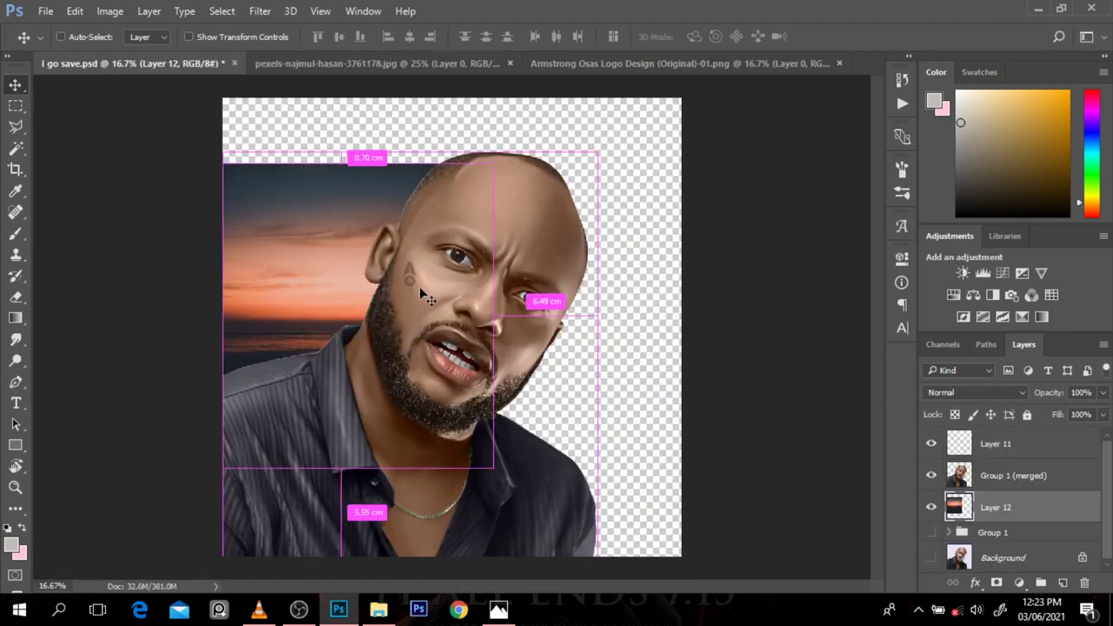
pyautogui.hotkey('ctrl', 't')
pyautogui.moveTo(453, 96)
pyautogui.mouseDown()
pyautogui.moveTo(445, 5)
pyautogui.moveTo(452, 70)
pyautogui.mouseUp()
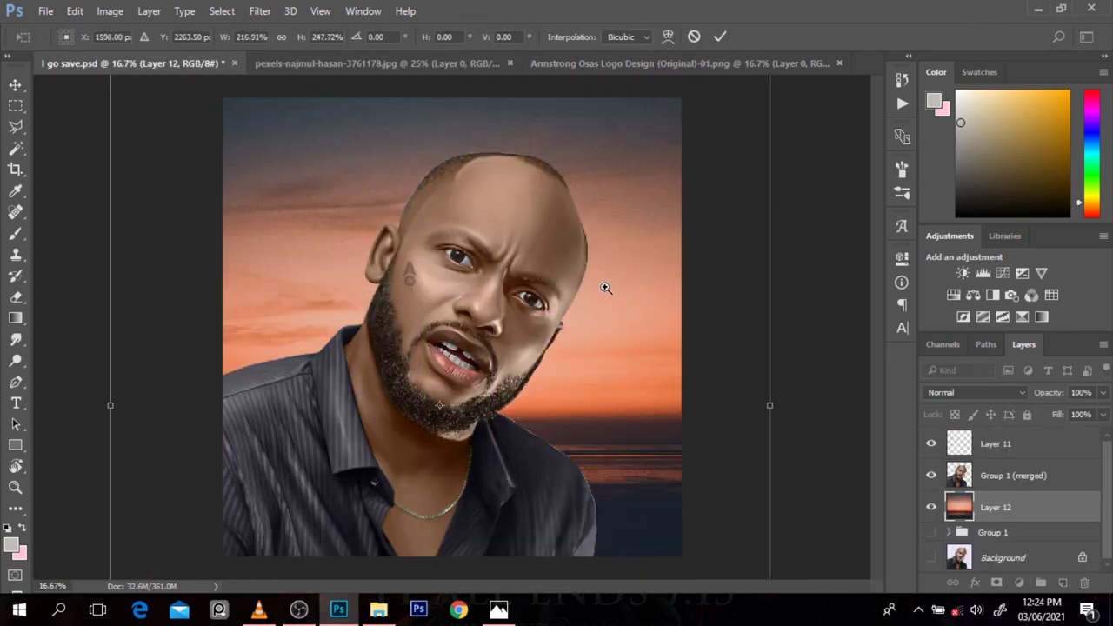
pyautogui.hotkey('ctrl', '-')
pyautogui.moveTo(714, 39); pyautogui.dragTo(737, 254)
pyautogui.press('Return')
# Load the portrait's outline as a selection and make the merged portrait layer active
pyautogui.keyDown('ctrl'); pyautogui.click(960, 476); pyautogui.keyUp('ctrl')
pyautogui.press('m')
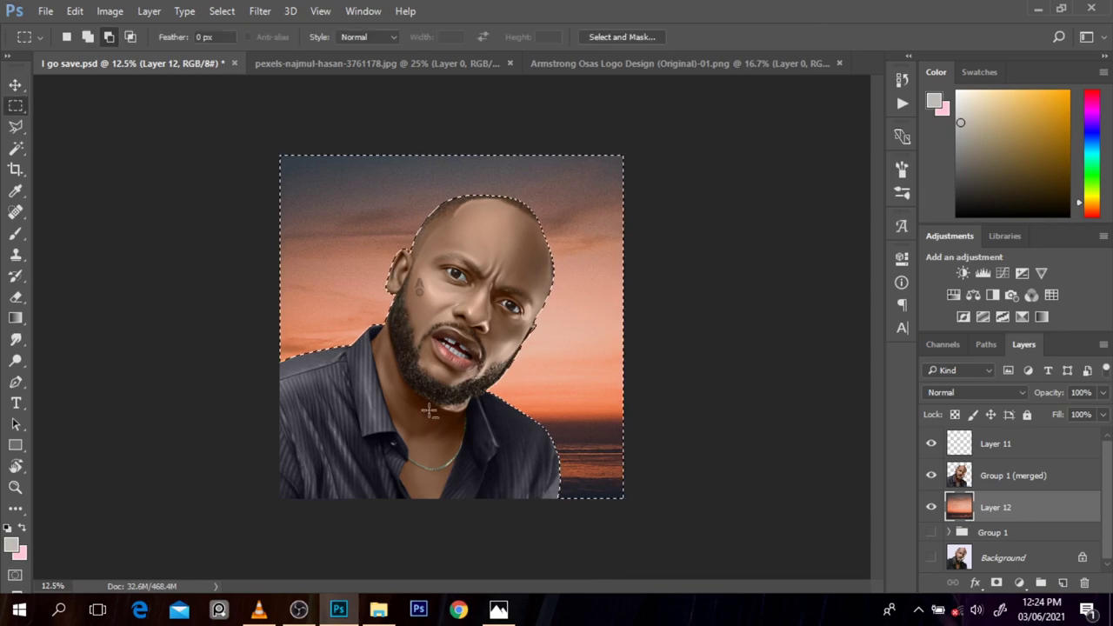
pyautogui.click(1009, 476)
# Place pen anchors up the beard edge and curve the path around the top of the ear
pyautogui.scroll(4, 527, 487)
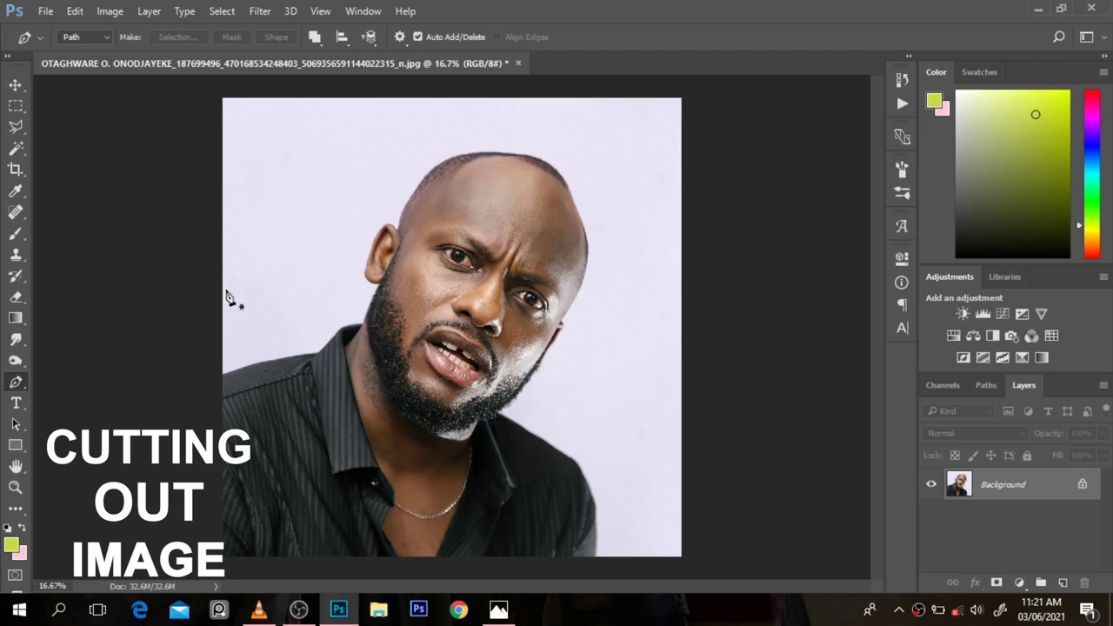
pyautogui.scroll(1, 261, 309)
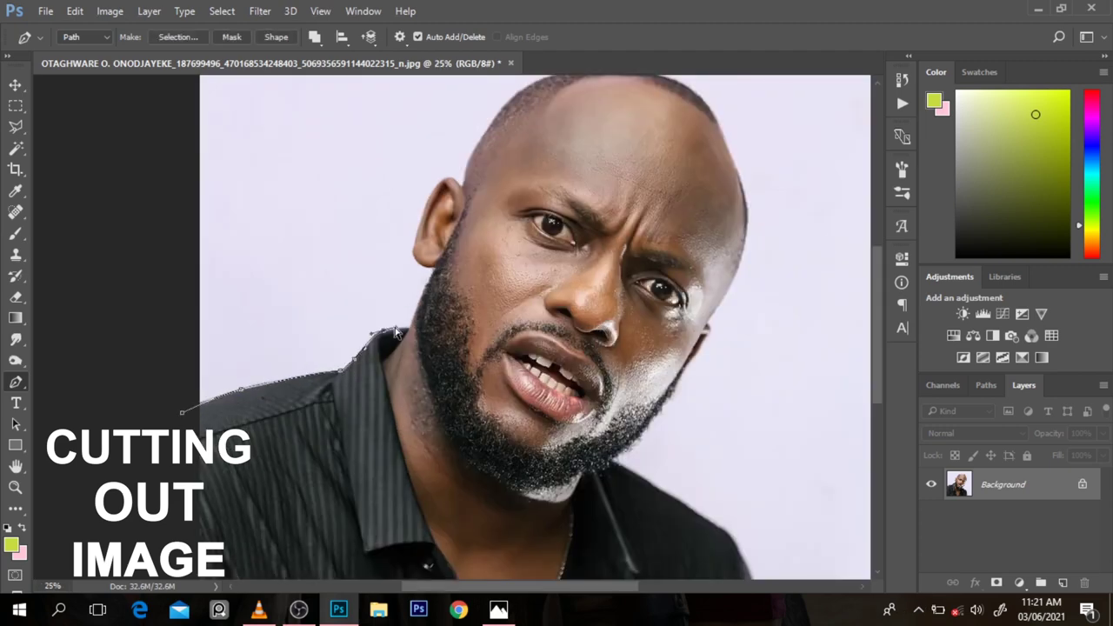
pyautogui.scroll(2, 395, 333)
pyautogui.scroll(2, 397, 330)
pyautogui.scroll(-2, 397, 331)
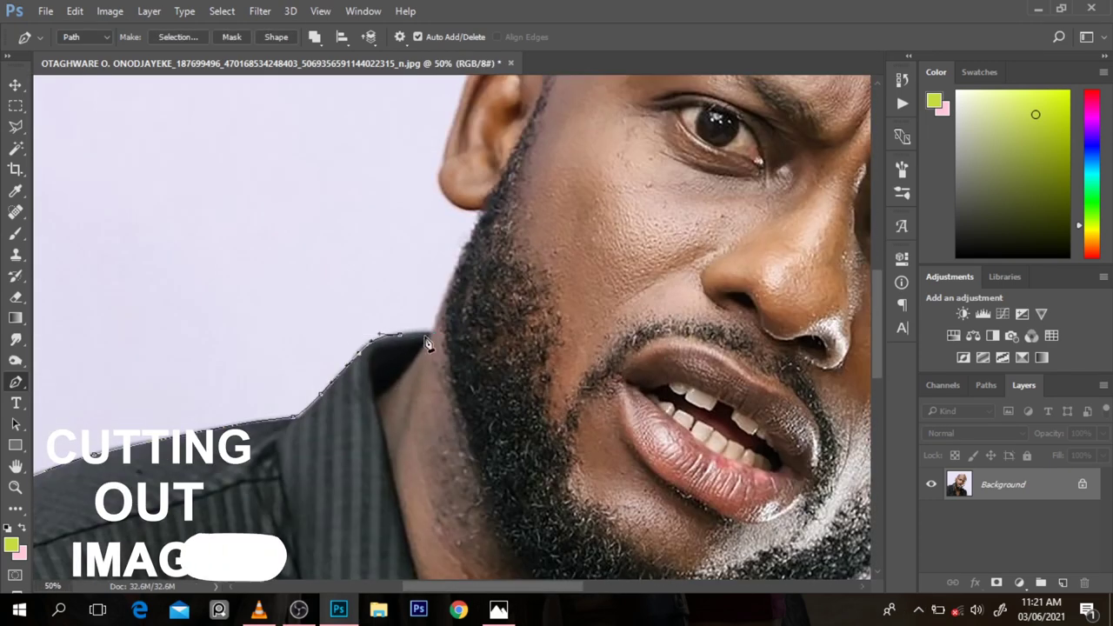
pyautogui.click(474, 219)
pyautogui.click(440, 193)
pyautogui.scroll(-1, 435, 174)
pyautogui.moveTo(478, 258); pyautogui.dragTo(492, 235)
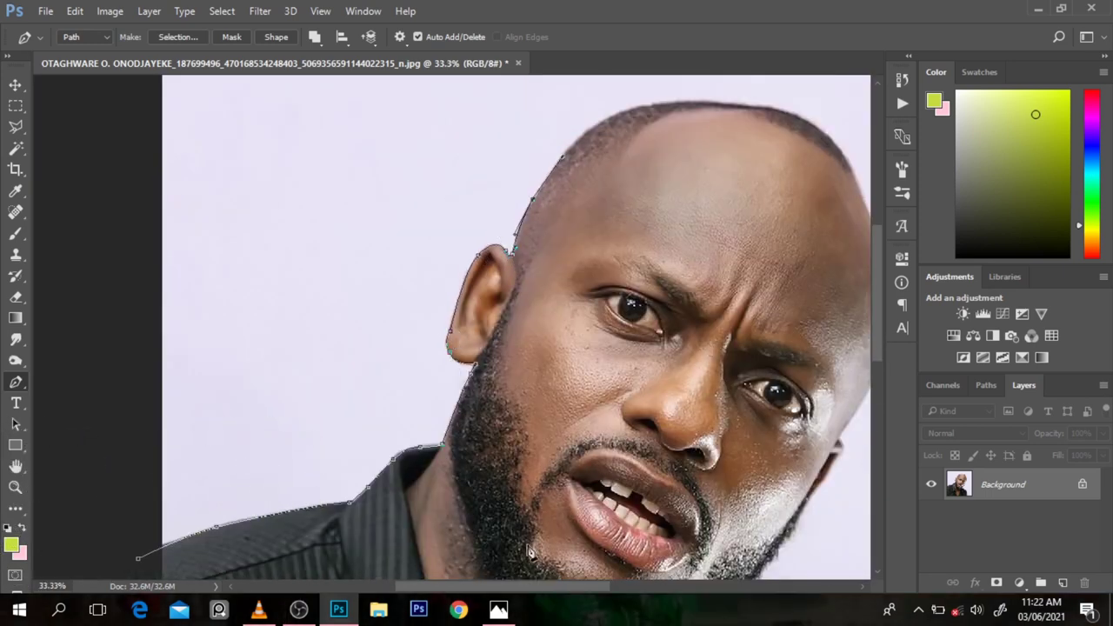
# Continue the path with anchor points down the shoulder edge
pyautogui.hscroll(3, 535, 106)
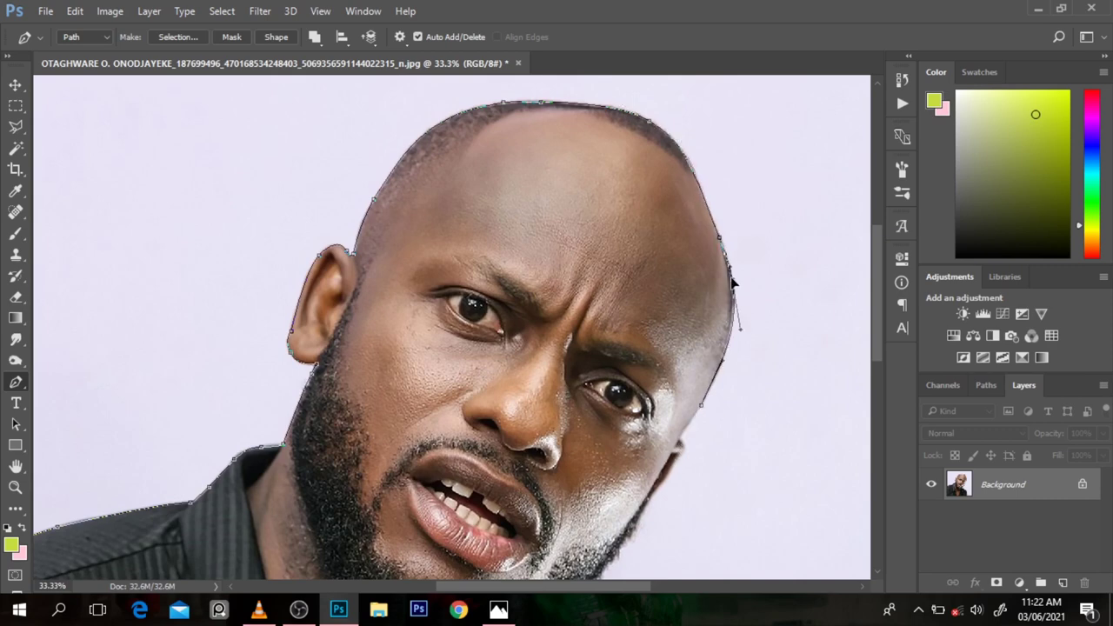
pyautogui.scroll(-3, 681, 282)
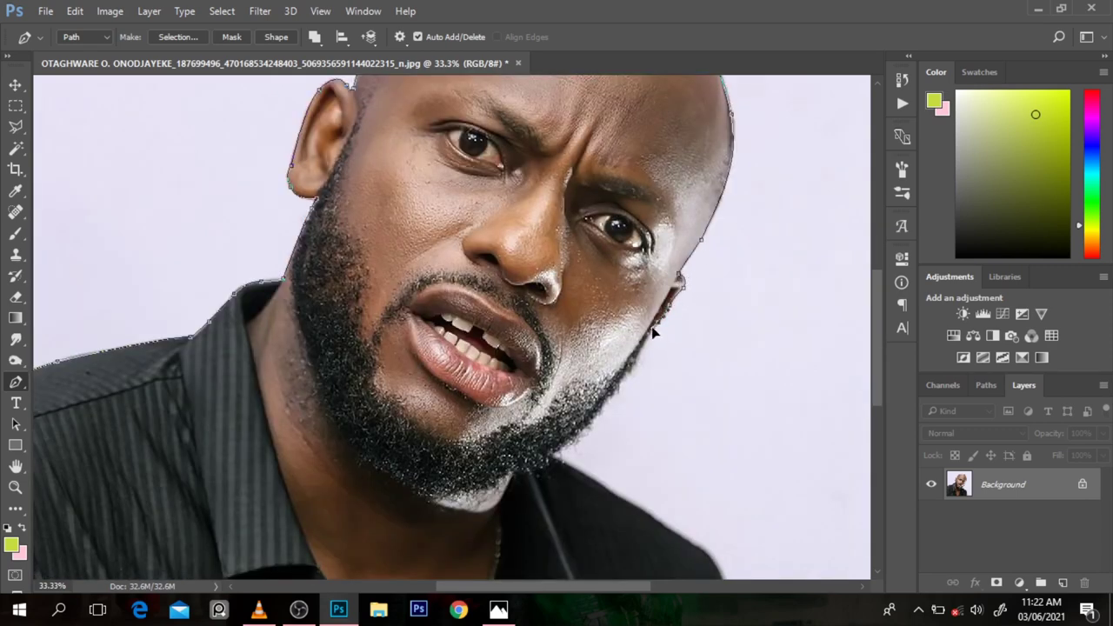
pyautogui.scroll(-3, 596, 320)
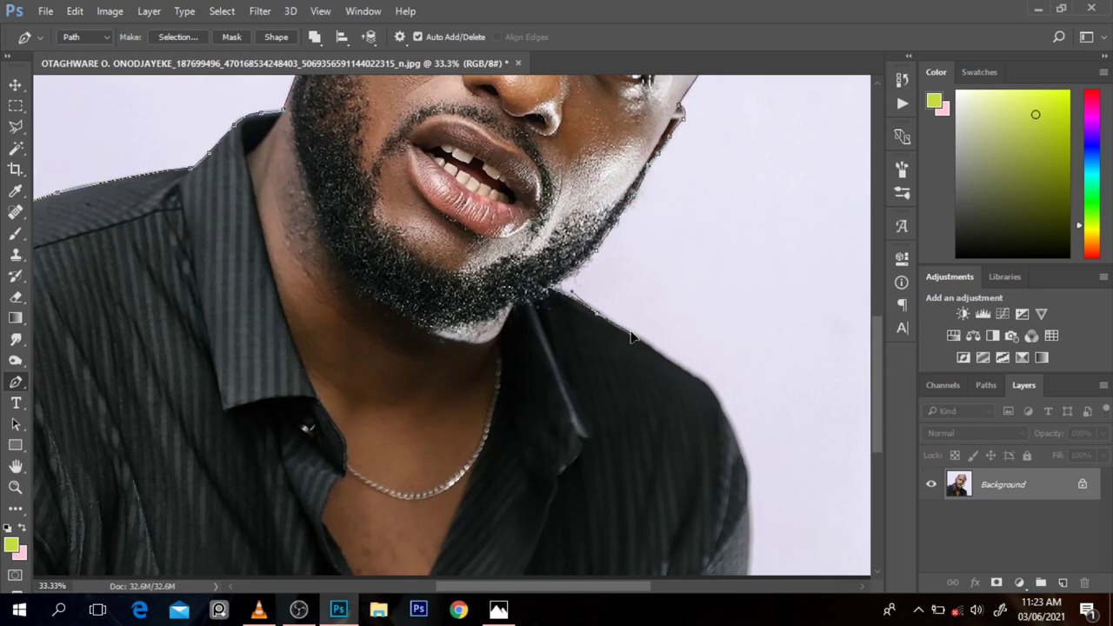
pyautogui.click(701, 387)
pyautogui.click(720, 407)
pyautogui.click(738, 444)
pyautogui.scroll(-3, 738, 444)
pyautogui.click(750, 326)
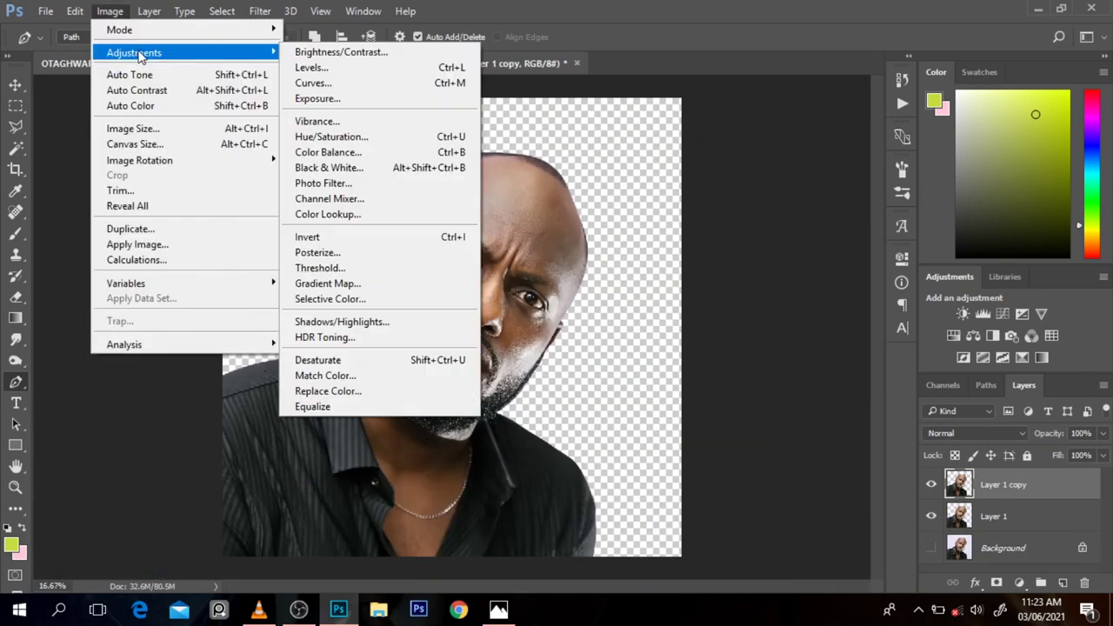
# Apply Shadows/Highlights with shadows lowered to 9 and reduced highlight recovery
pyautogui.click(342, 322)
pyautogui.moveTo(728, 261); pyautogui.dragTo(698, 261)
pyautogui.moveTo(692, 353); pyautogui.dragTo(700, 357)
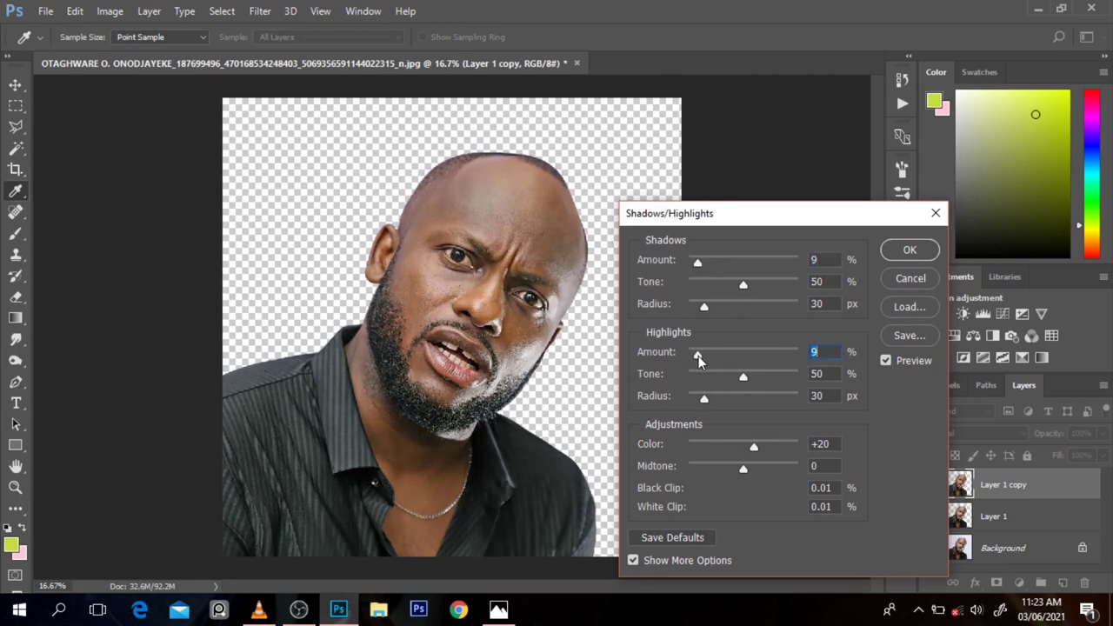
pyautogui.click(904, 250)
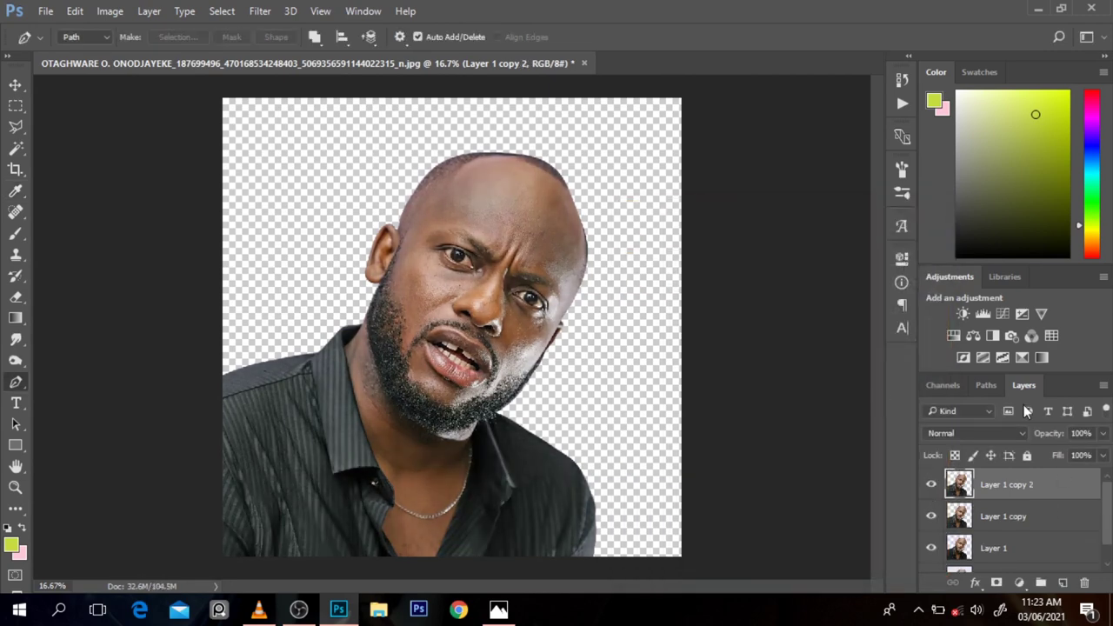
# Set the sharpening copy to Vivid Light and apply the High Pass filter
pyautogui.click(974, 433)
pyautogui.click(979, 287)
pyautogui.click(260, 11)
pyautogui.click(219, 342)
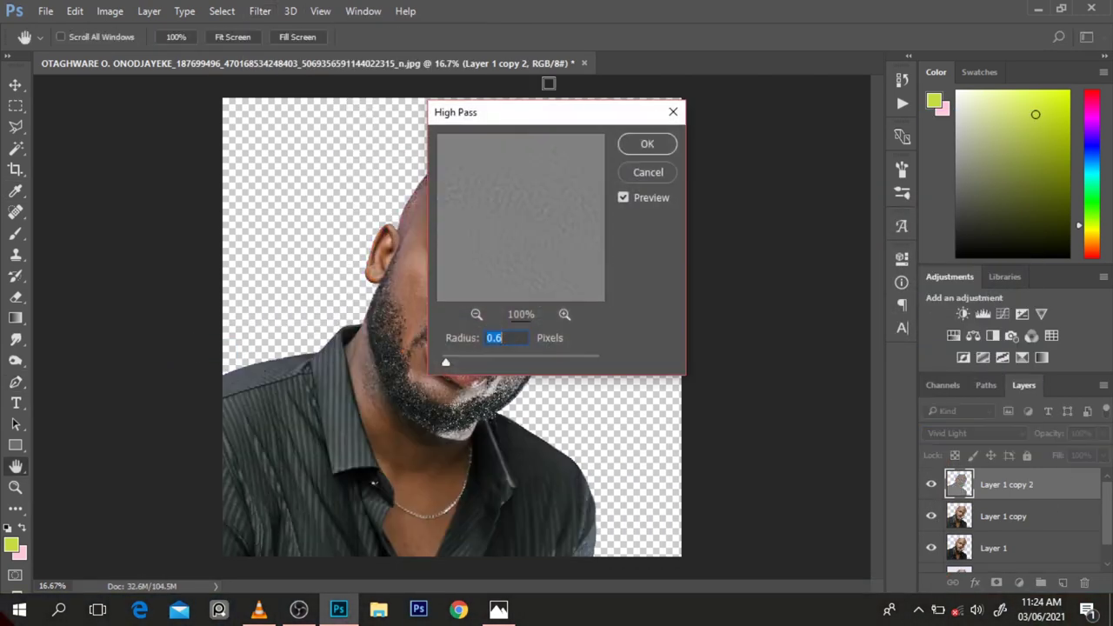
pyautogui.hotkey('ctrl', '+')
pyautogui.hotkey('ctrl', '+')
pyautogui.hotkey('ctrl', '+')
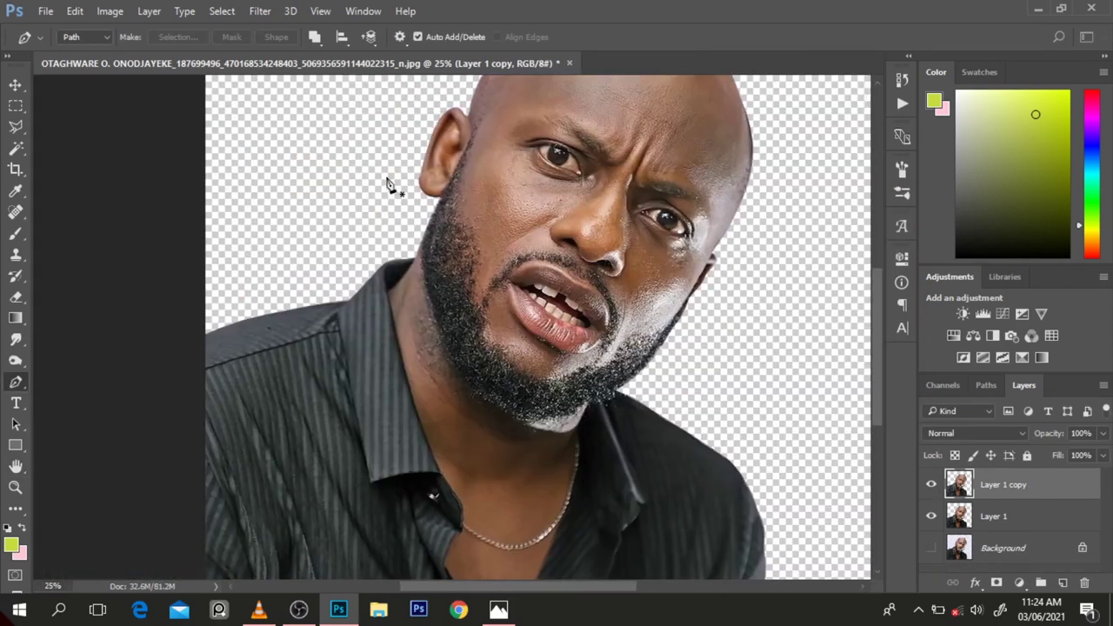
# Trace the head path along the neck down to the chain and close it
pyautogui.scroll(1, 409, 231)
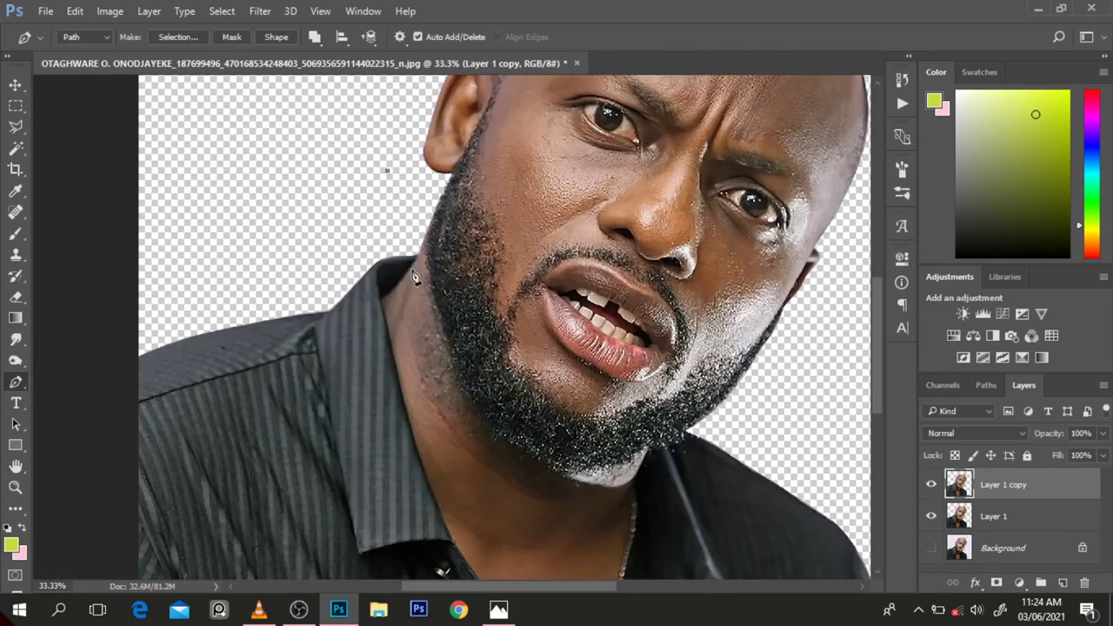
pyautogui.click(380, 300)
pyautogui.scroll(-3, 418, 348)
pyautogui.click(454, 369)
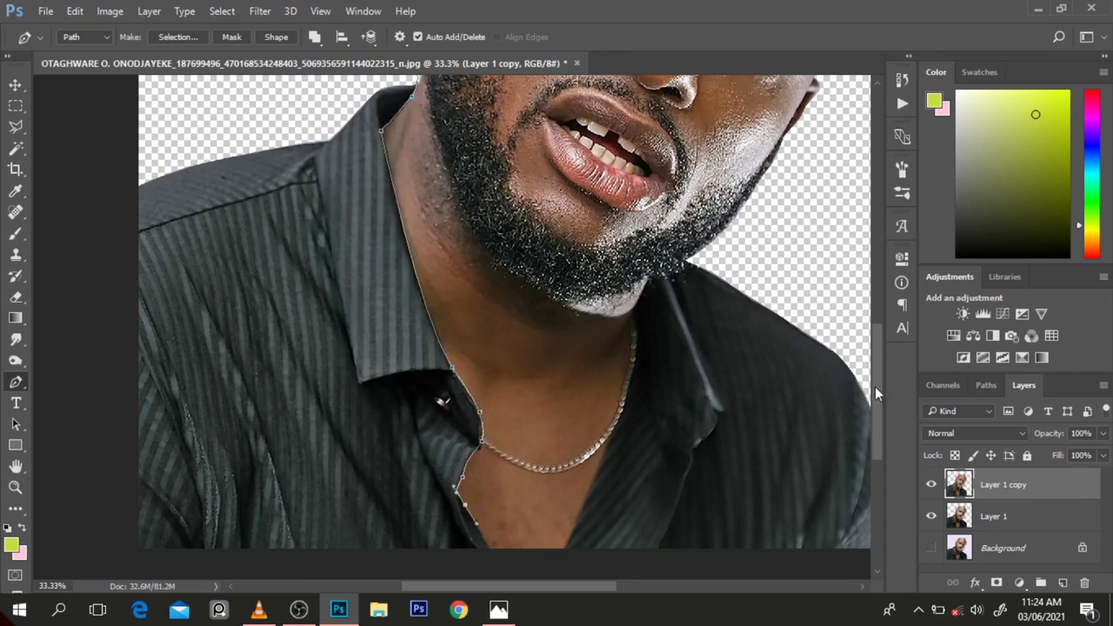
pyautogui.scroll(-2, 510, 491)
pyautogui.click(610, 349)
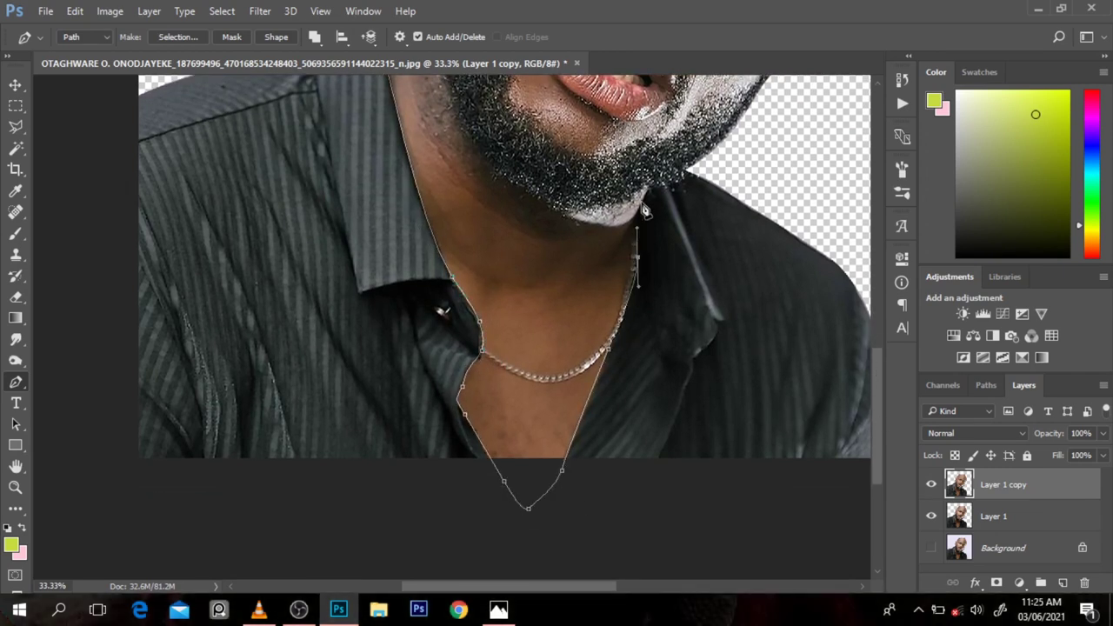
pyautogui.hotkey('ctrl', '-')
pyautogui.hotkey('ctrl', '-')
pyautogui.hotkey('ctrl', '-')
pyautogui.click(361, 256)
# Copy the head selection to Layer 2, duplicate it, and hide Layer 1 copy
pyautogui.hotkey('ctrl', 'Return')
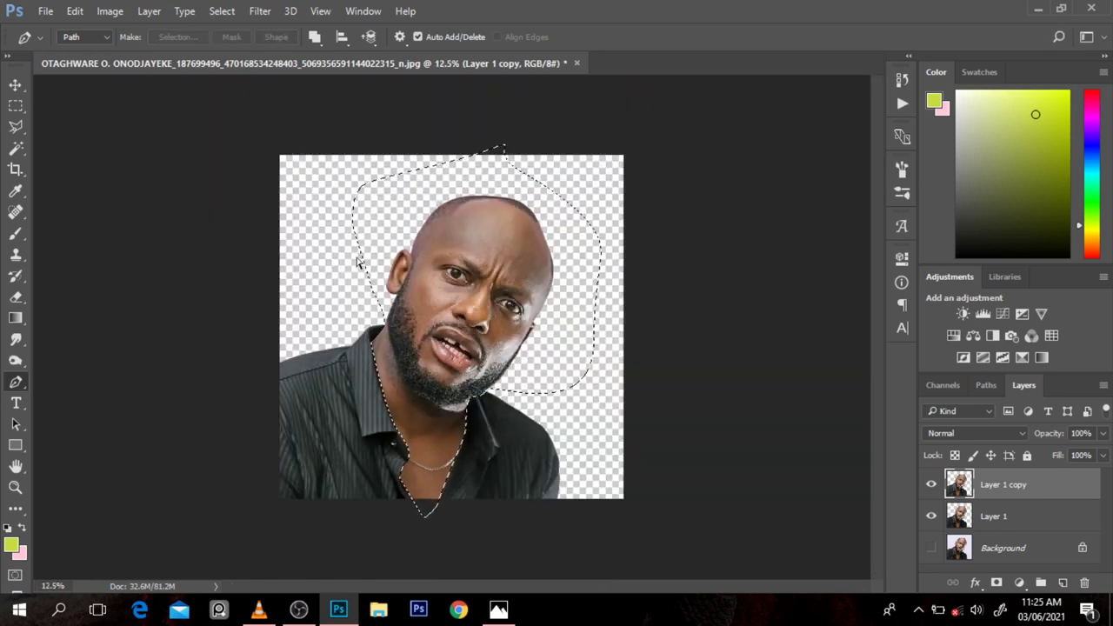
pyautogui.hotkey('ctrl', 'j')
pyautogui.click(931, 517)
pyautogui.scroll(1, 478, 352)
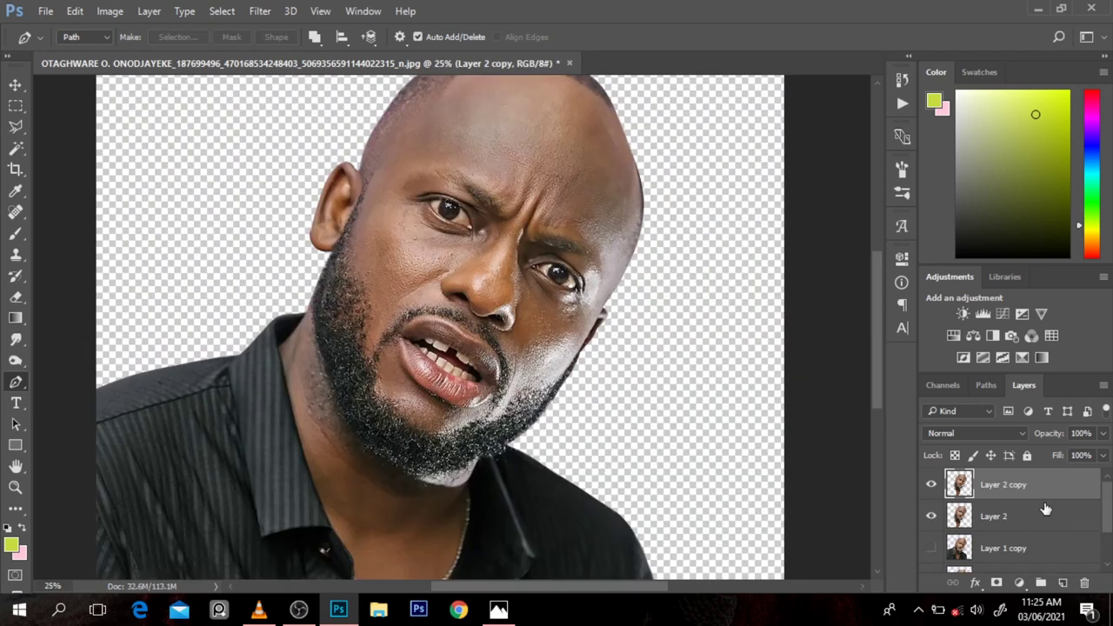
# Trace a closed pen outline around the upper and lower lips
pyautogui.scroll(1, 460, 324)
pyautogui.scroll(1, 480, 396)
pyautogui.click(410, 314)
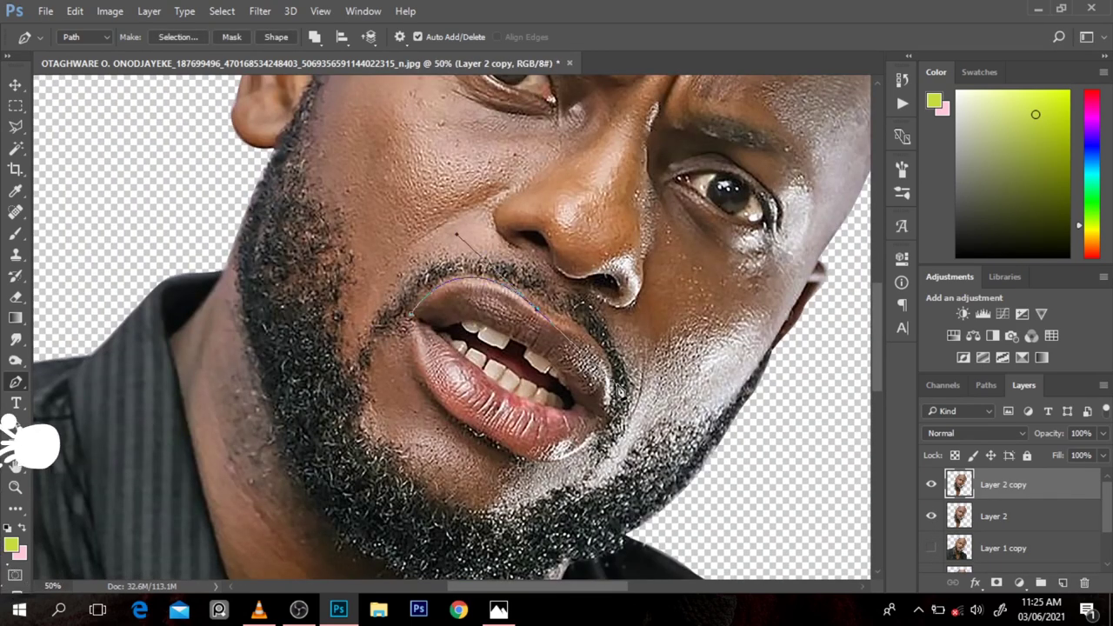
pyautogui.click(535, 307)
pyautogui.click(581, 331)
pyautogui.click(601, 400)
pyautogui.click(539, 448)
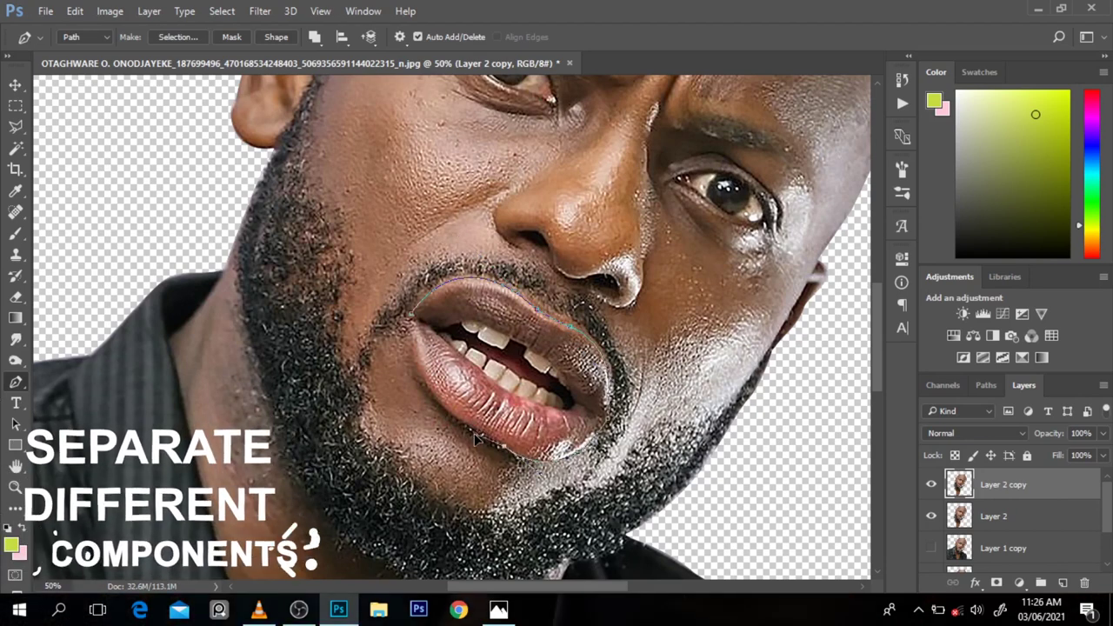
pyautogui.click(474, 433)
pyautogui.click(417, 360)
pyautogui.click(411, 313)
# Add a new empty layer and outline the teeth as a selection
pyautogui.hotkey('ctrl', 'shift', 'alt', 'n')
pyautogui.click(441, 330)
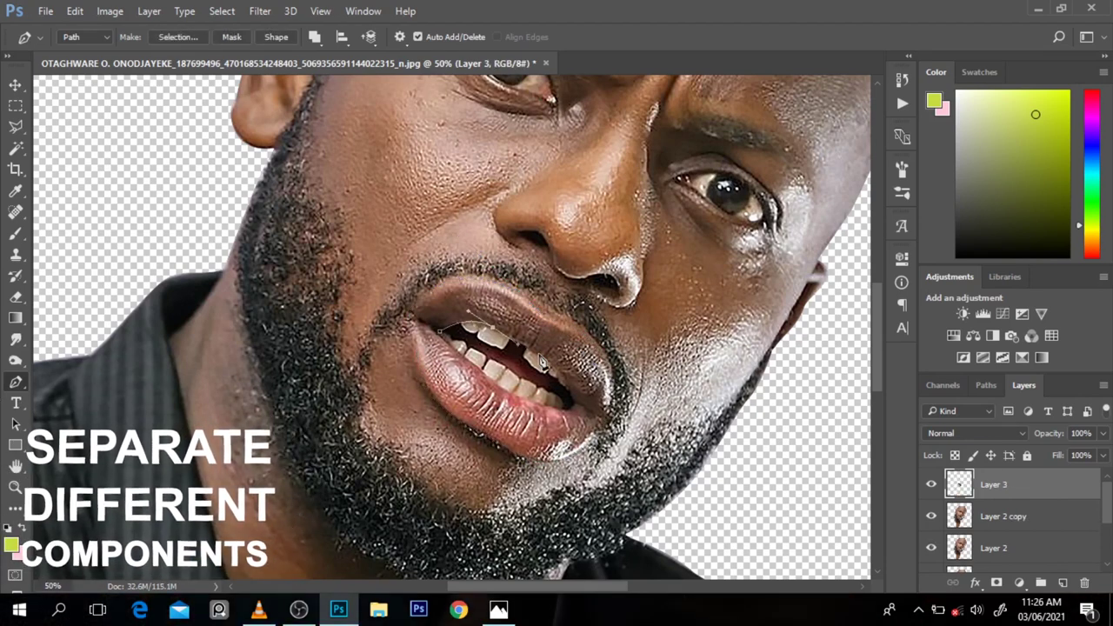
pyautogui.click(542, 359)
pyautogui.click(570, 394)
pyautogui.click(487, 378)
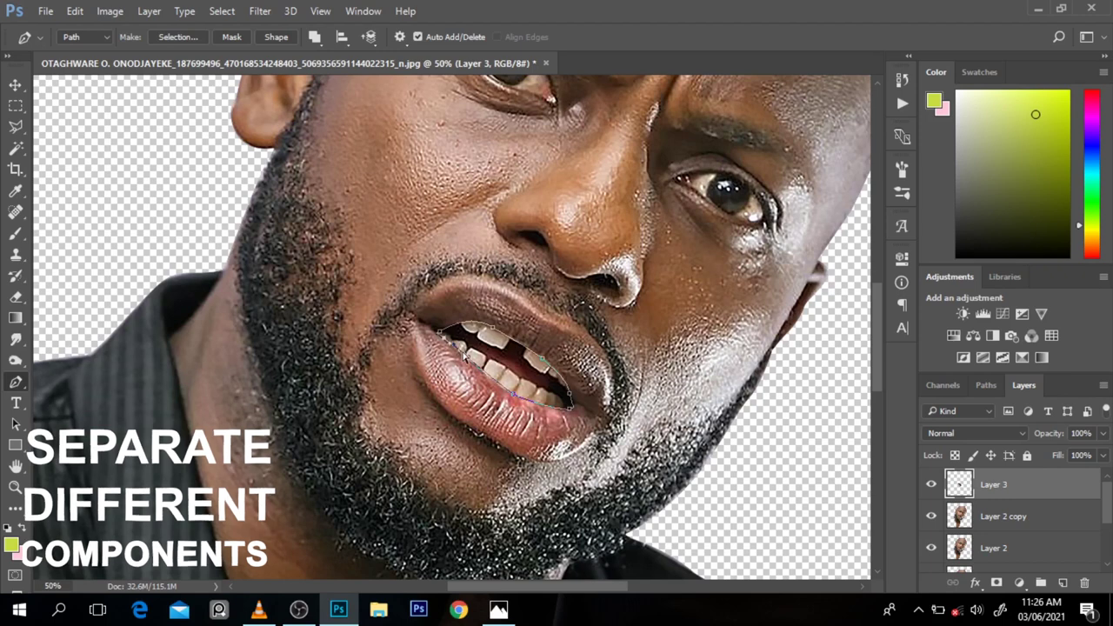
pyautogui.click(441, 331)
pyautogui.hotkey('ctrl', 'Return')
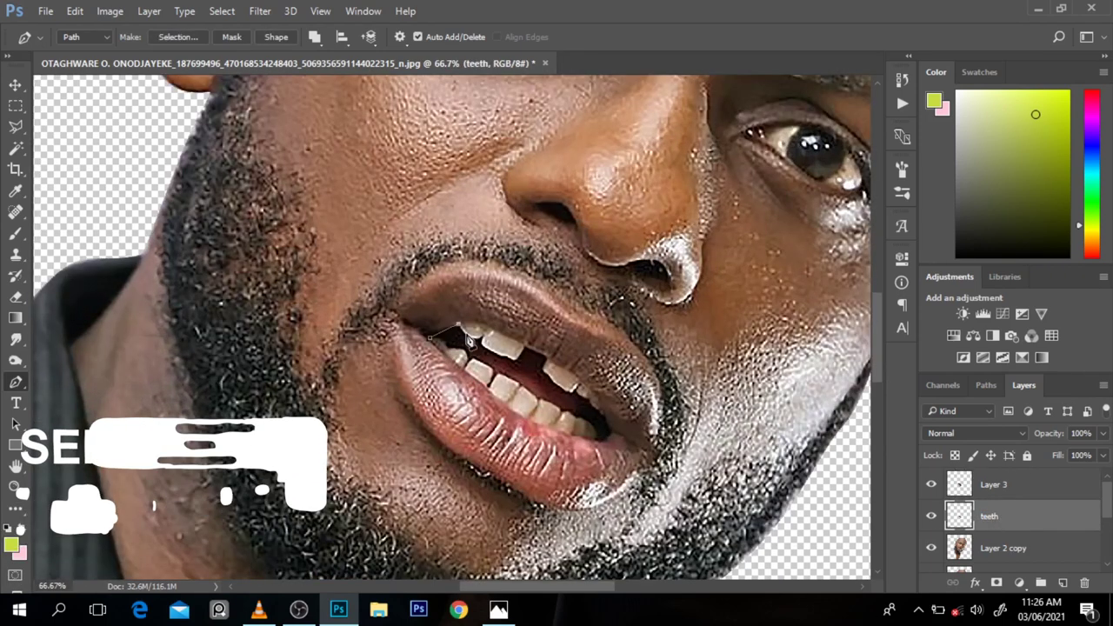
pyautogui.click(485, 335)
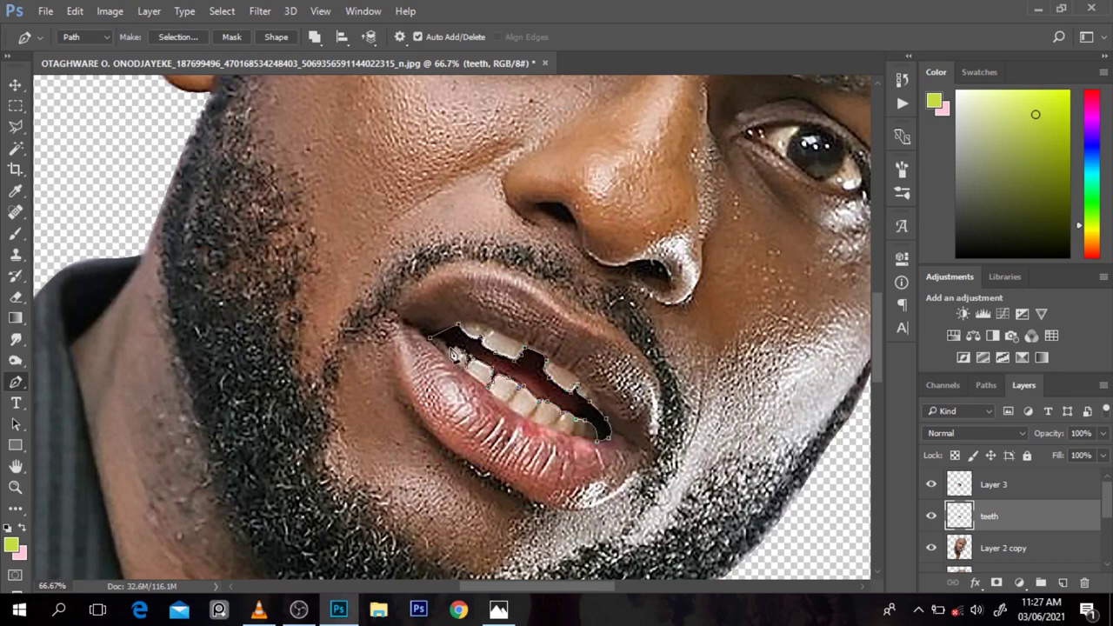
# Copy the traced gum area onto a new layer named gum
pyautogui.hotkey('ctrl', 'shift', 'alt', 'n')
pyautogui.write('gum')
pyautogui.press('Return')
pyautogui.hotkey('ctrl', '-')
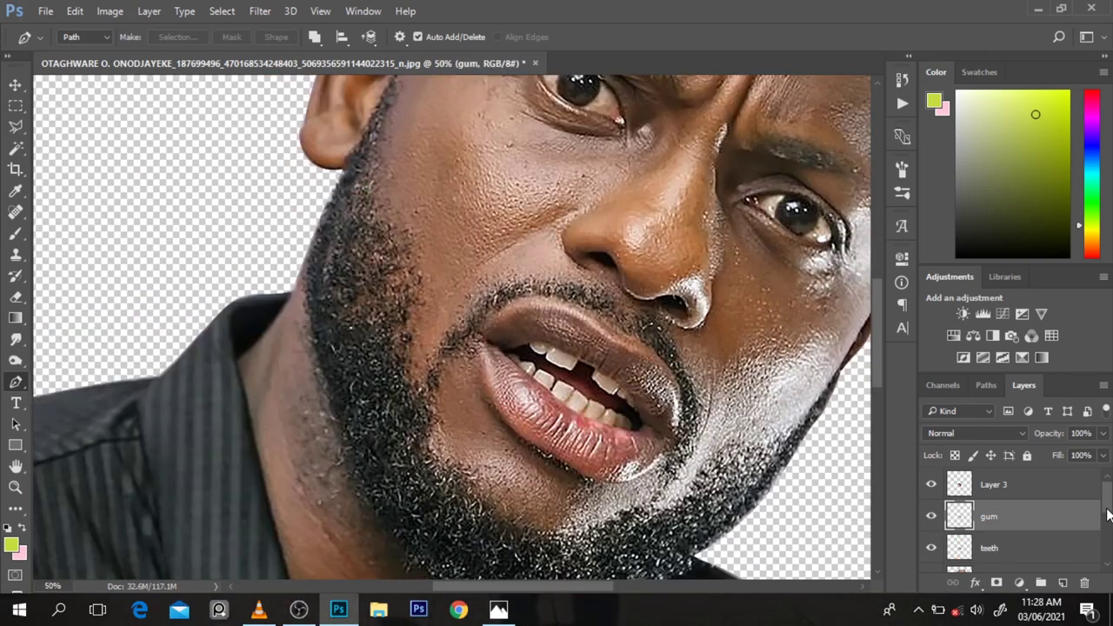
pyautogui.hotkey('alt', '[')
pyautogui.hotkey('alt', '[')
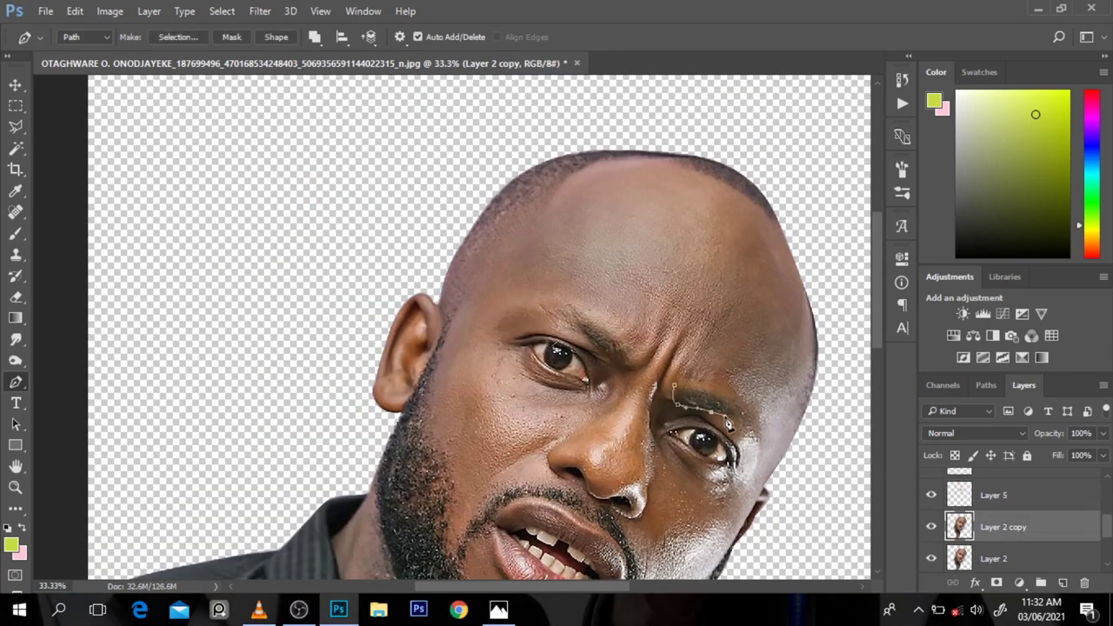
# Rename the eyebrow layer to brow, then return to the main face layer
pyautogui.click(993, 495)
pyautogui.doubleClick(994, 495)
pyautogui.write('brow')
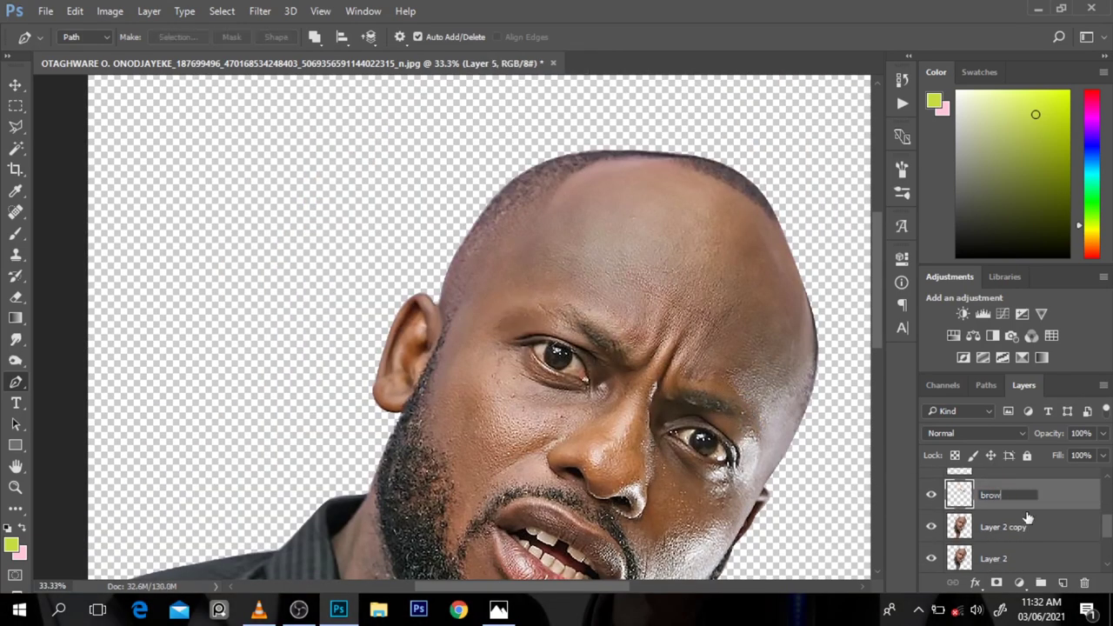
pyautogui.click(1027, 518)
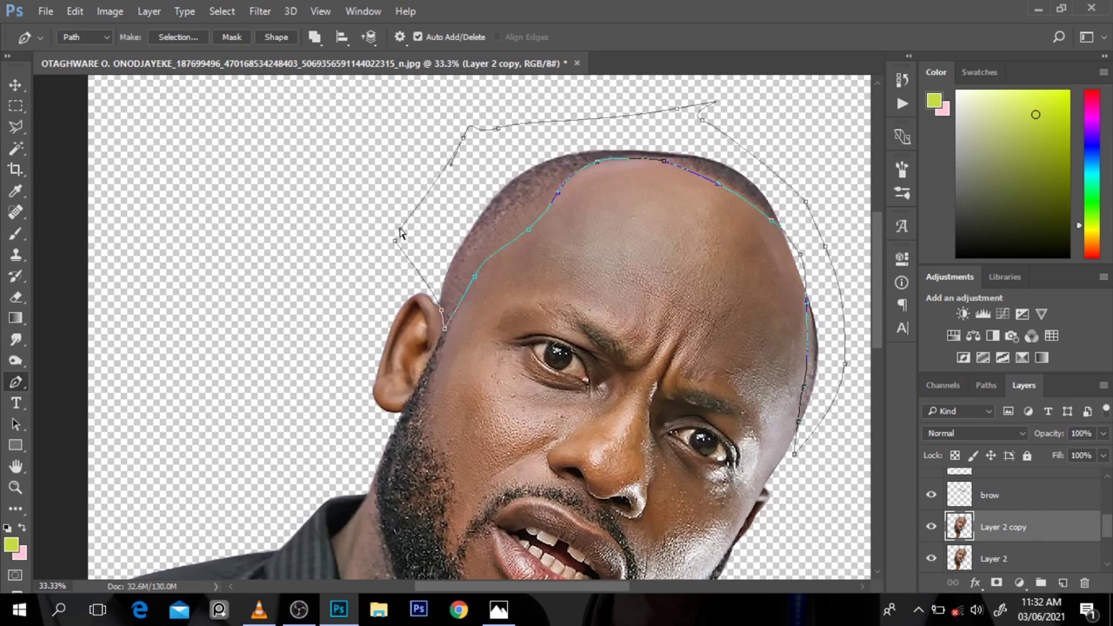
pyautogui.scroll(-10, 721, 335)
pyautogui.hscroll(-4, 450, 440)
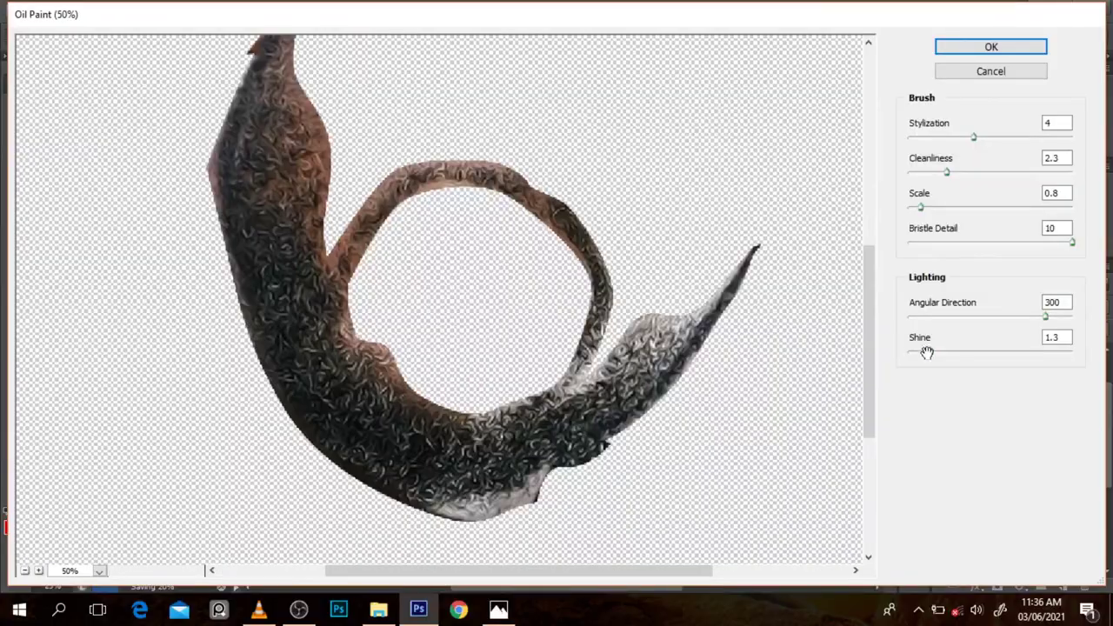
# Apply Oil Paint to the beard with shine removed and adjusted stylization and cleanliness
pyautogui.moveTo(927, 352); pyautogui.dragTo(892, 358)
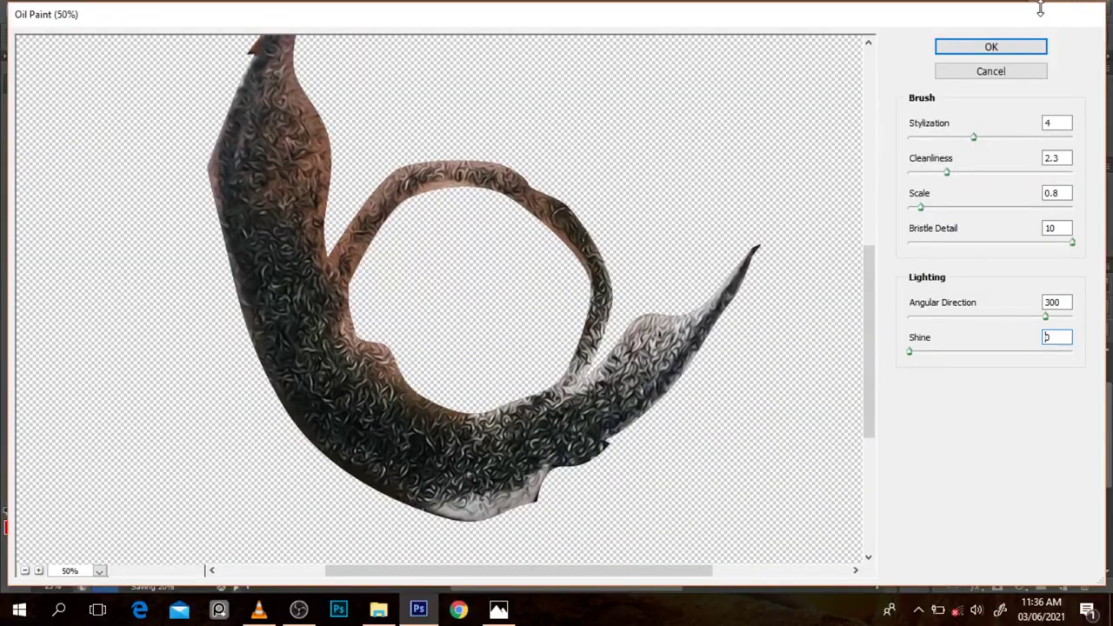
pyautogui.moveTo(947, 171); pyautogui.dragTo(975, 171)
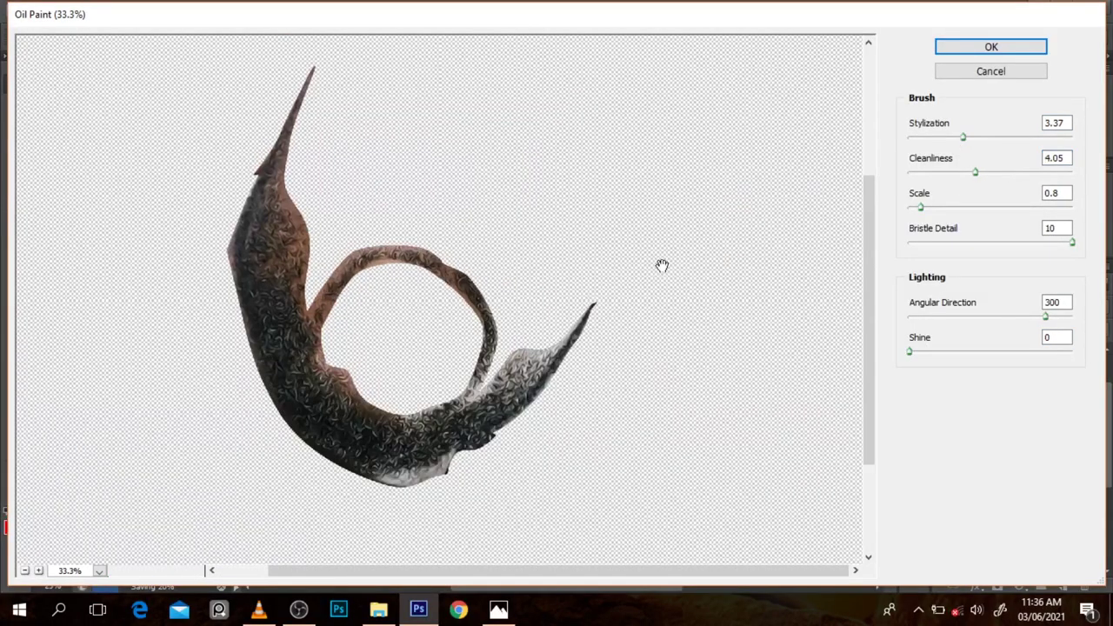
pyautogui.click(953, 48)
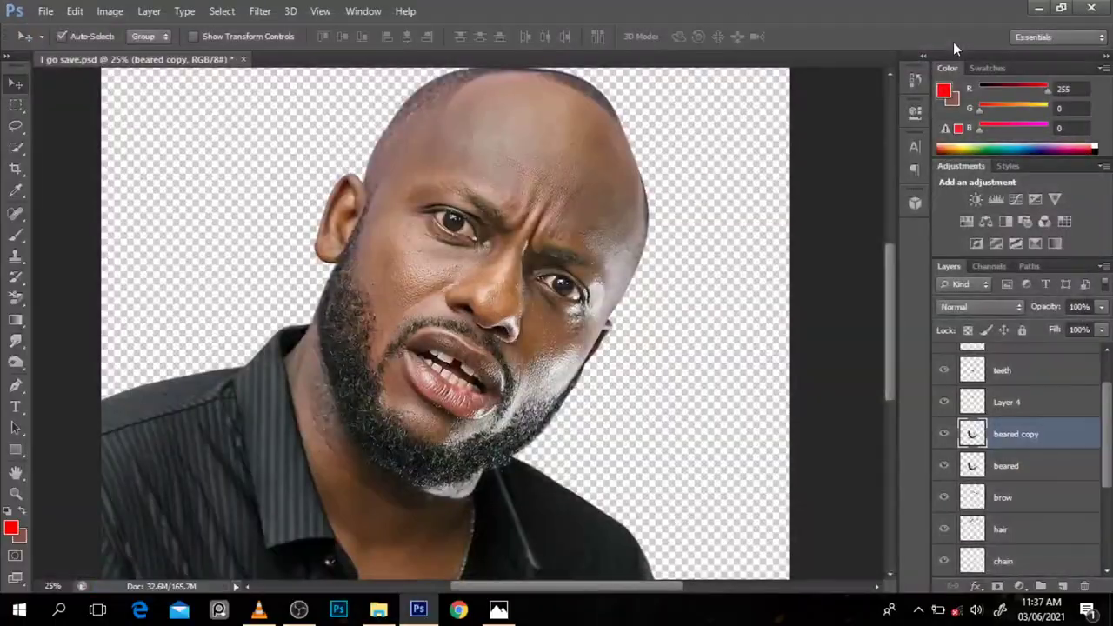
# Apply Oil Paint to the hair and eyebrow layers
pyautogui.click(627, 247)
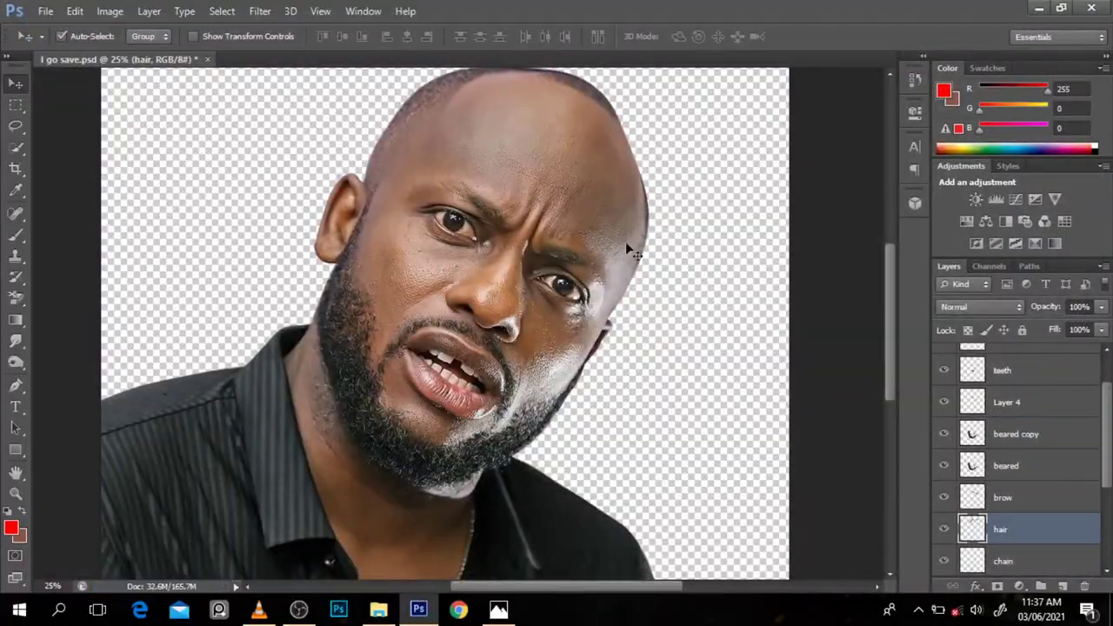
pyautogui.click(260, 11)
pyautogui.click(278, 25)
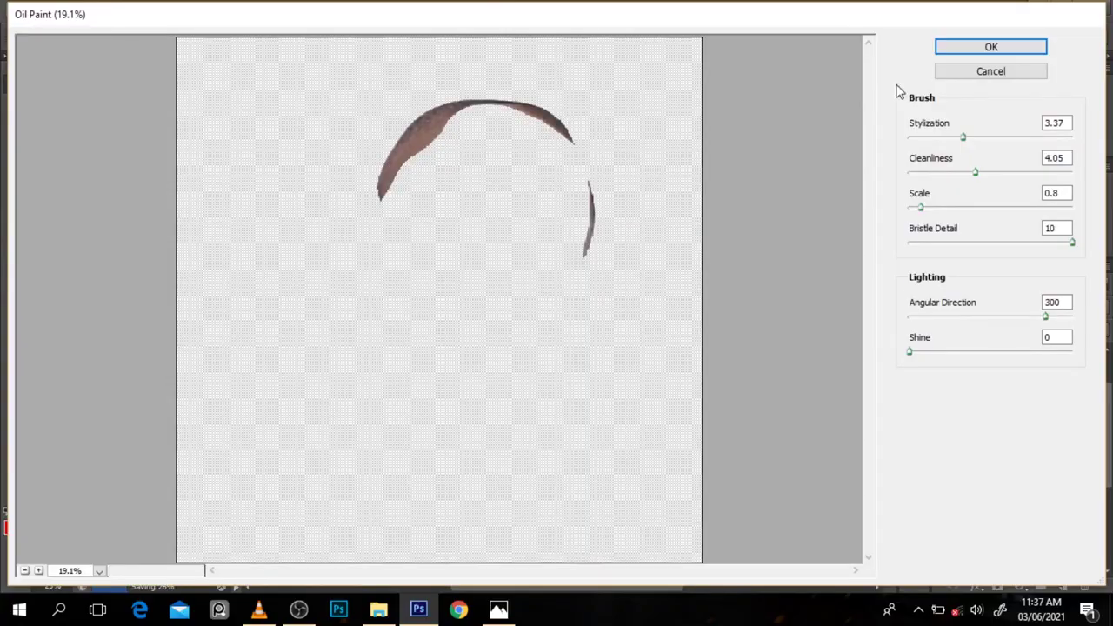
pyautogui.click(954, 48)
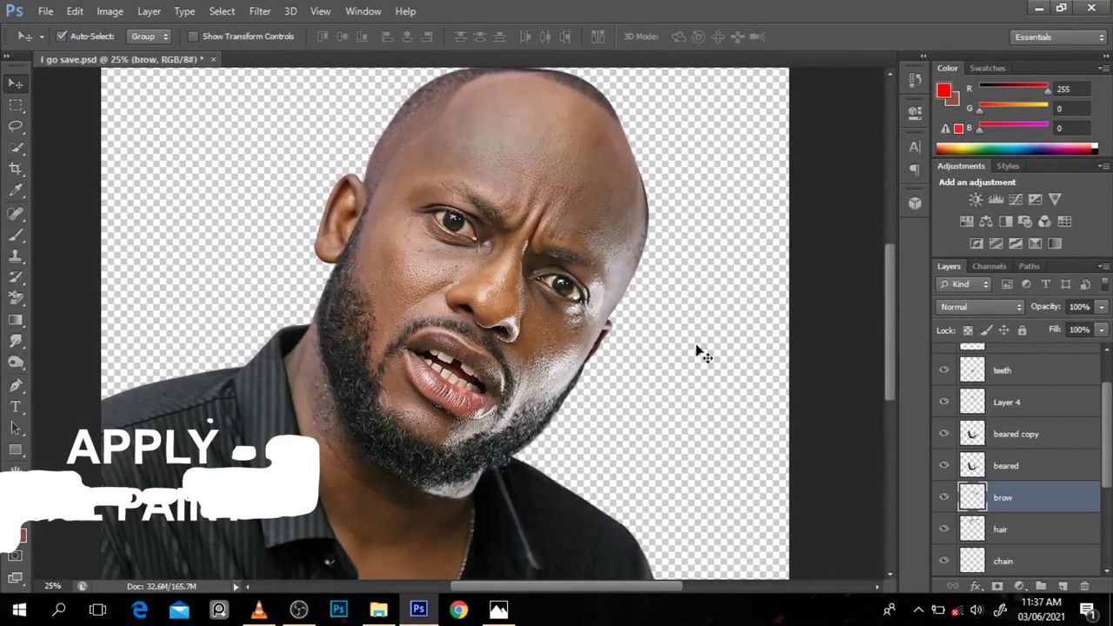
pyautogui.click(260, 11)
pyautogui.click(319, 139)
pyautogui.click(1002, 50)
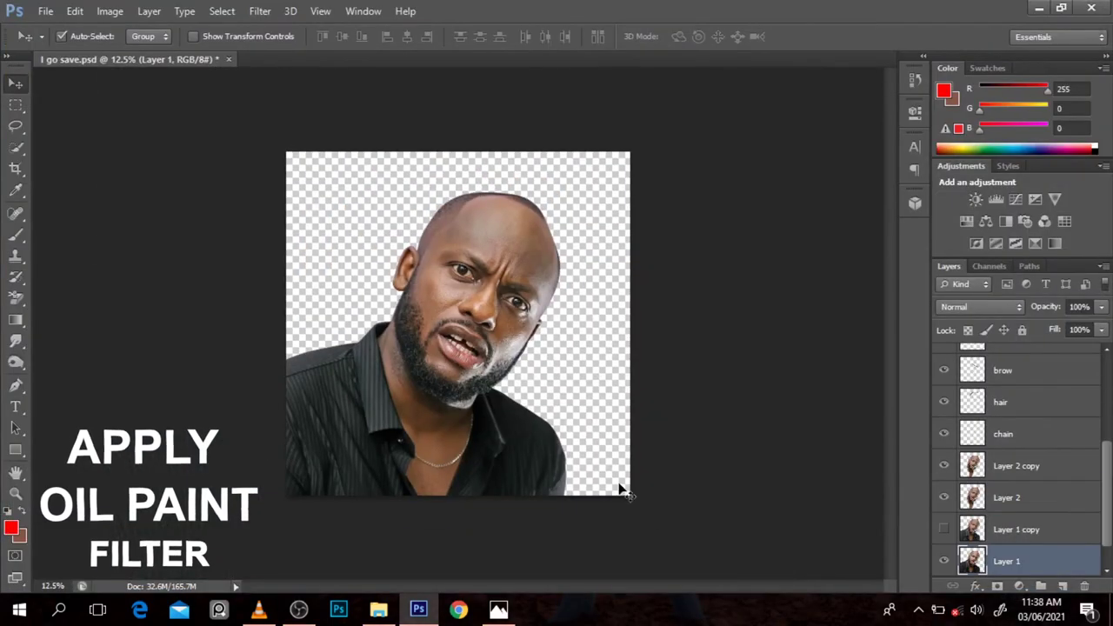
# Apply Oil Paint to the shirt body copy with higher stylization and cleanliness
pyautogui.click(1023, 532)
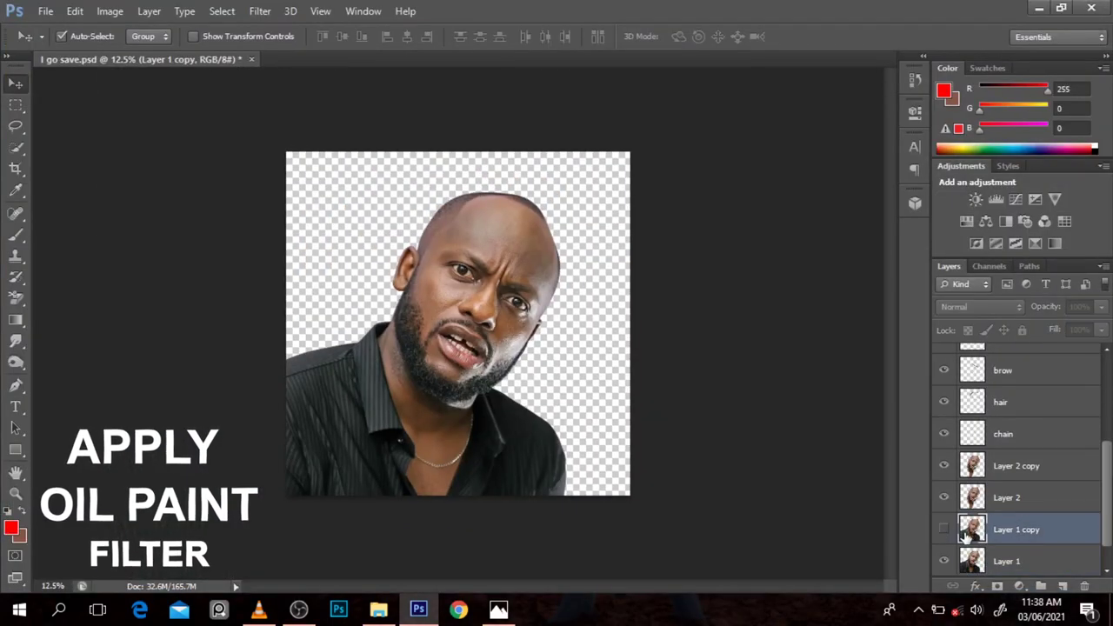
pyautogui.click(260, 11)
pyautogui.click(293, 139)
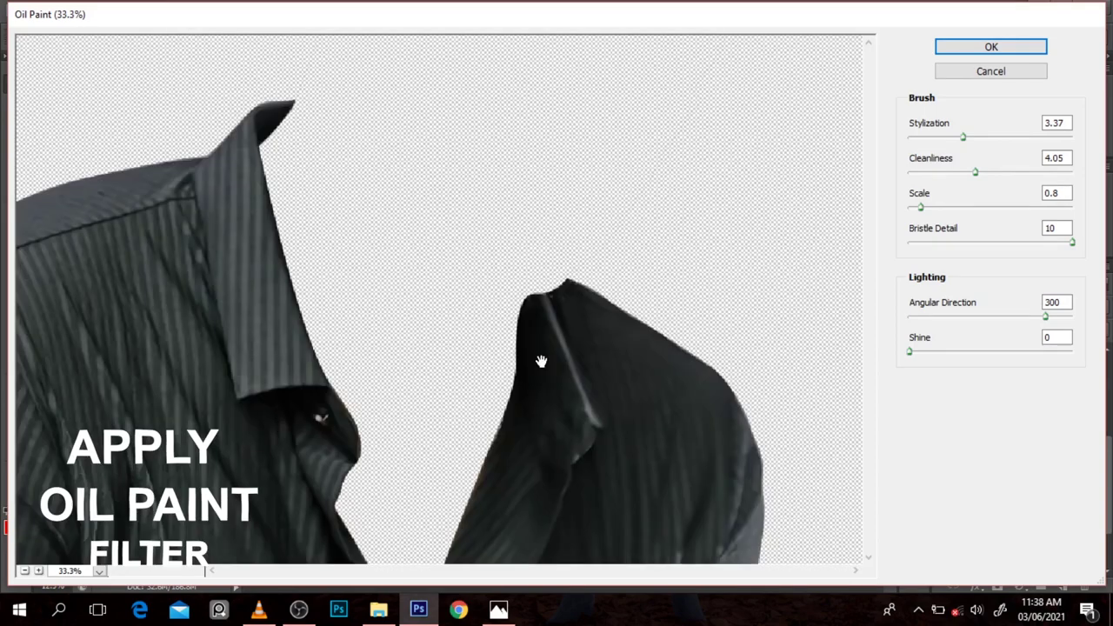
pyautogui.moveTo(975, 172); pyautogui.dragTo(1034, 172)
pyautogui.moveTo(962, 137); pyautogui.dragTo(1035, 137)
pyautogui.click(997, 49)
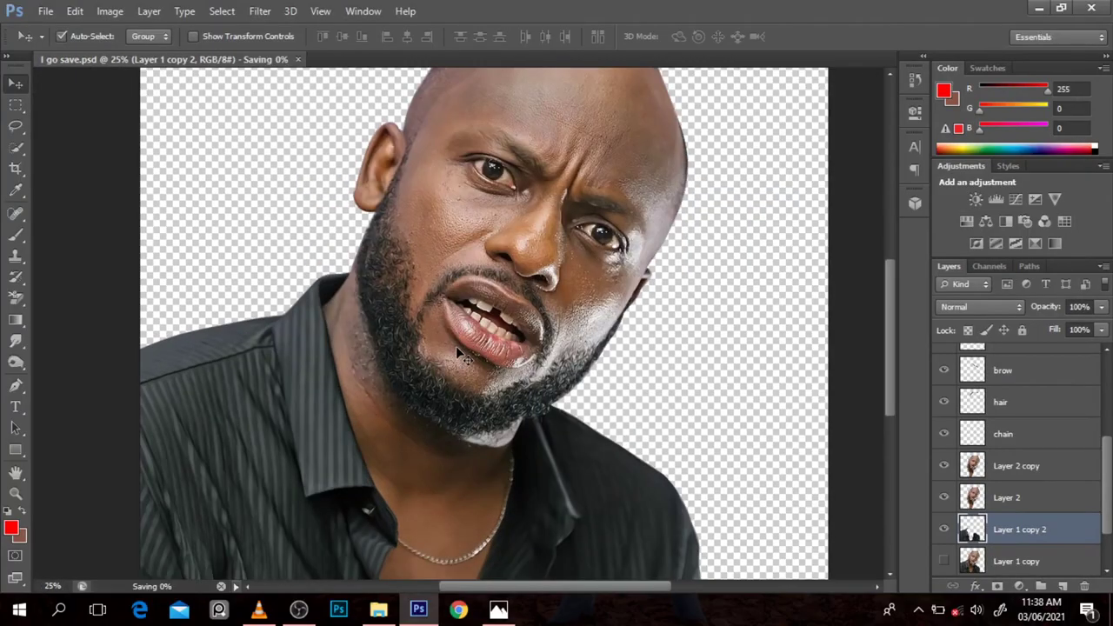
# Apply Oil Paint to the eyes with lower stylization and cleanliness
pyautogui.click(260, 11)
pyautogui.click(314, 140)
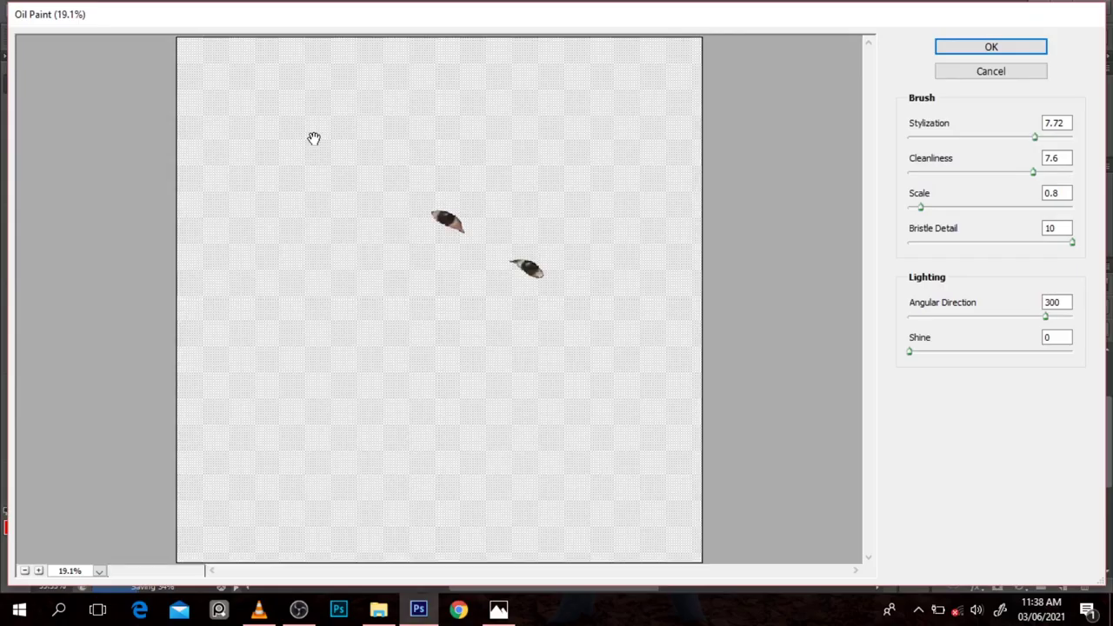
pyautogui.scroll(1, 537, 305)
pyautogui.scroll(2, 631, 335)
pyautogui.moveTo(1034, 171); pyautogui.dragTo(958, 171)
pyautogui.moveTo(1035, 137); pyautogui.dragTo(968, 136)
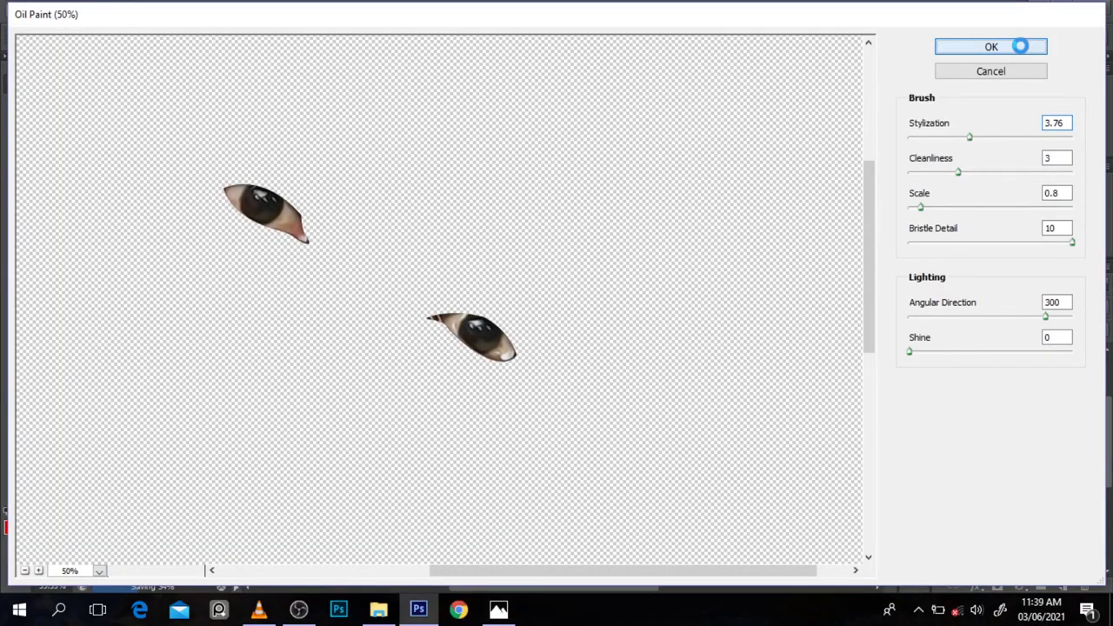
pyautogui.click(1020, 46)
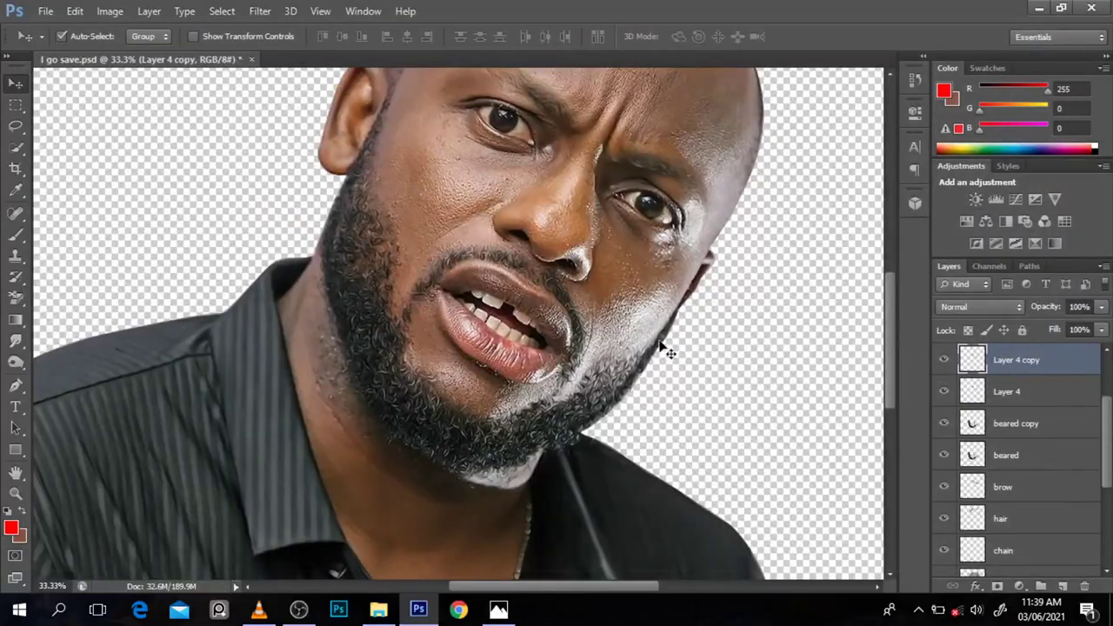
# Apply Oil Paint to the lips layer with stylization lowered to 3.37
pyautogui.click(527, 360)
pyautogui.click(260, 11)
pyautogui.click(311, 142)
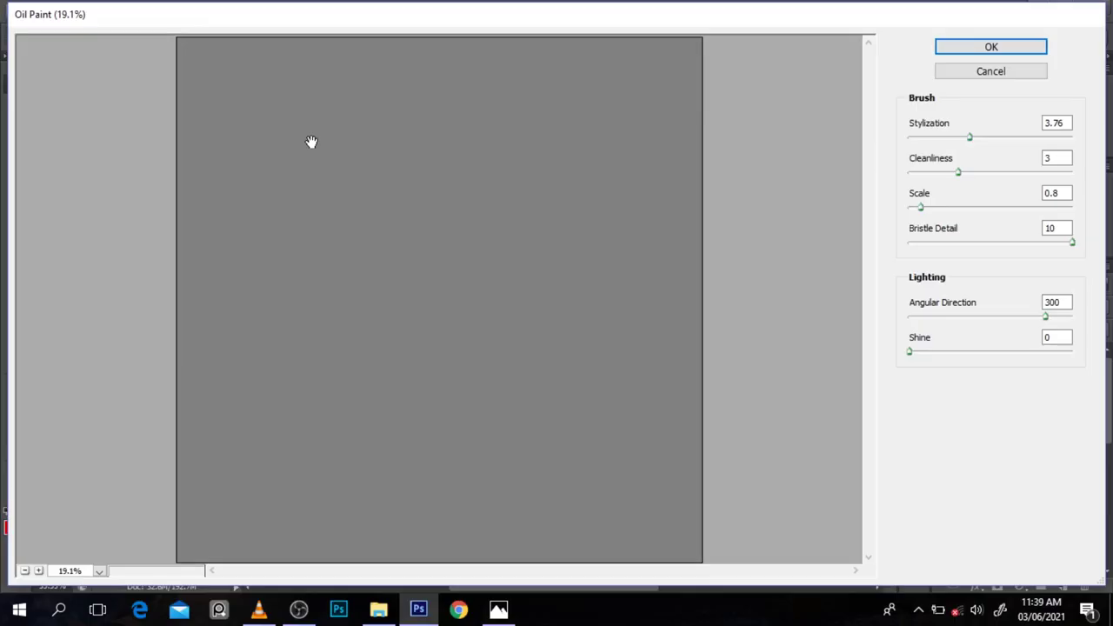
pyautogui.keyDown('ctrl'); pyautogui.click(534, 459); pyautogui.keyUp('ctrl')
pyautogui.keyDown('alt'); pyautogui.click(427, 319); pyautogui.keyUp('alt')
pyautogui.keyDown('alt'); pyautogui.click(427, 322); pyautogui.keyUp('alt')
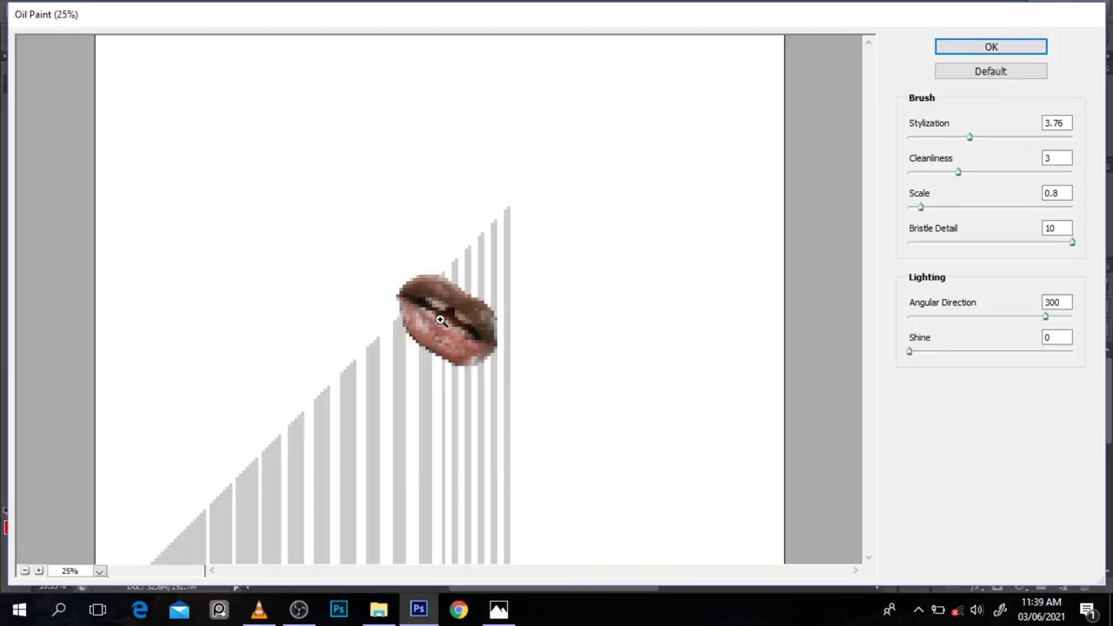
pyautogui.keyDown('ctrl'); pyautogui.click(469, 223); pyautogui.keyUp('ctrl')
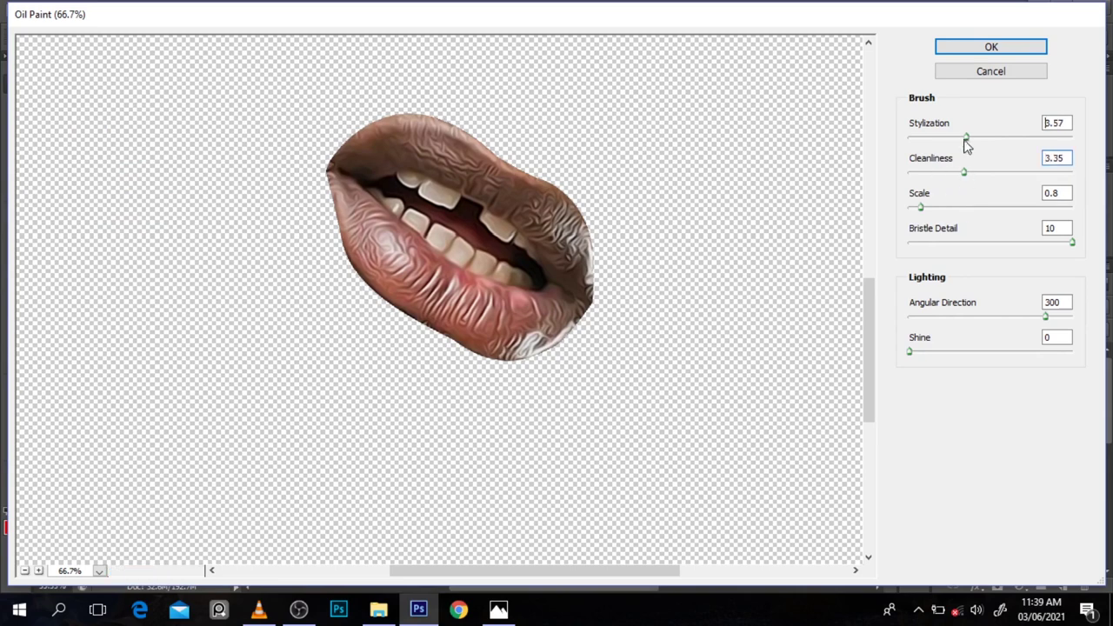
pyautogui.moveTo(957, 141); pyautogui.dragTo(963, 139)
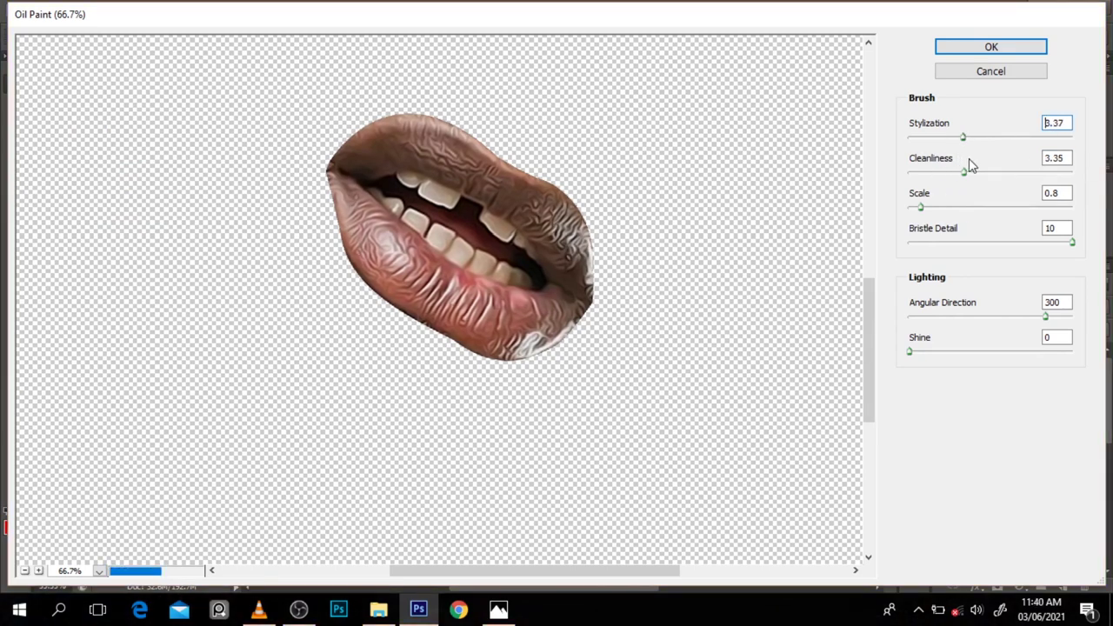
pyautogui.click(974, 54)
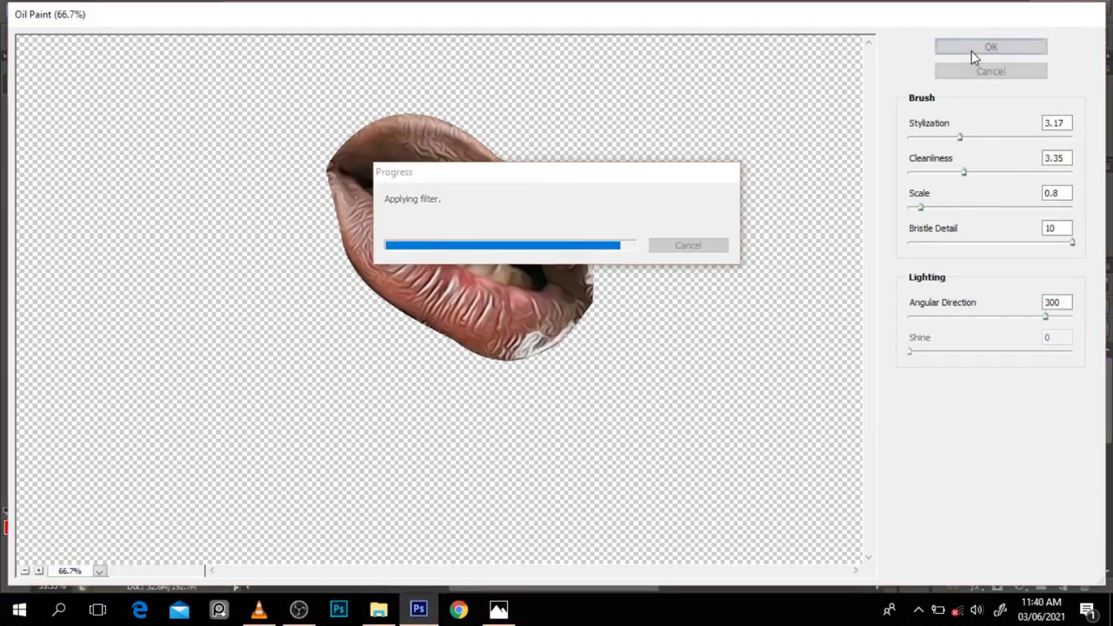
# Apply Oil Paint to the beard copy layer
pyautogui.hotkey('ctrl', '-')
pyautogui.hotkey('ctrl', '+')
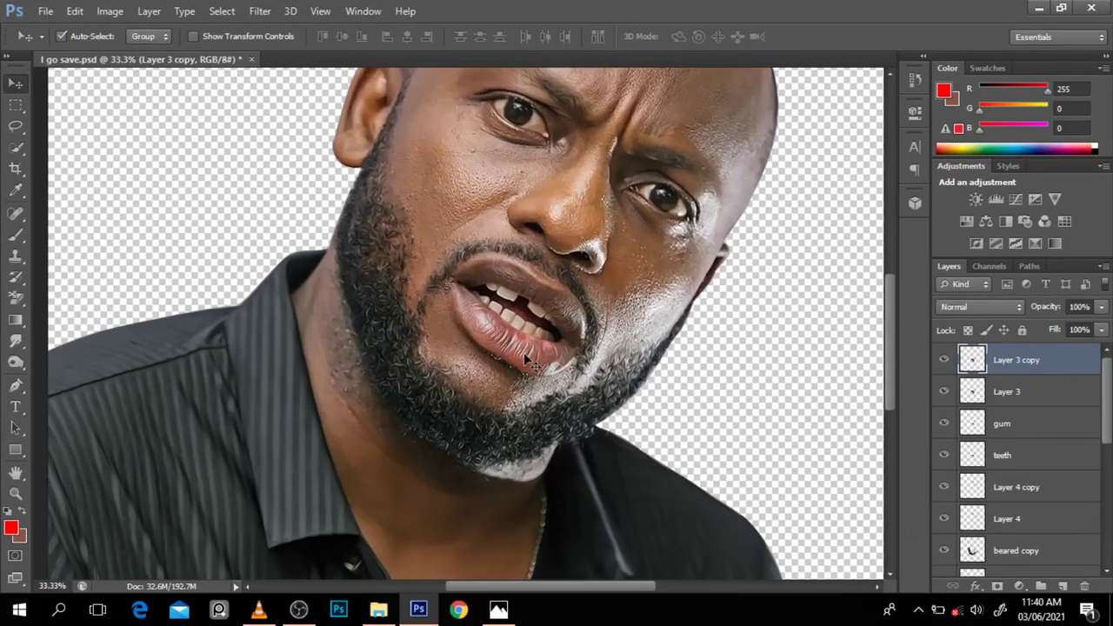
pyautogui.scroll(-3, 426, 503)
pyautogui.click(1016, 551)
pyautogui.click(260, 11)
pyautogui.click(261, 23)
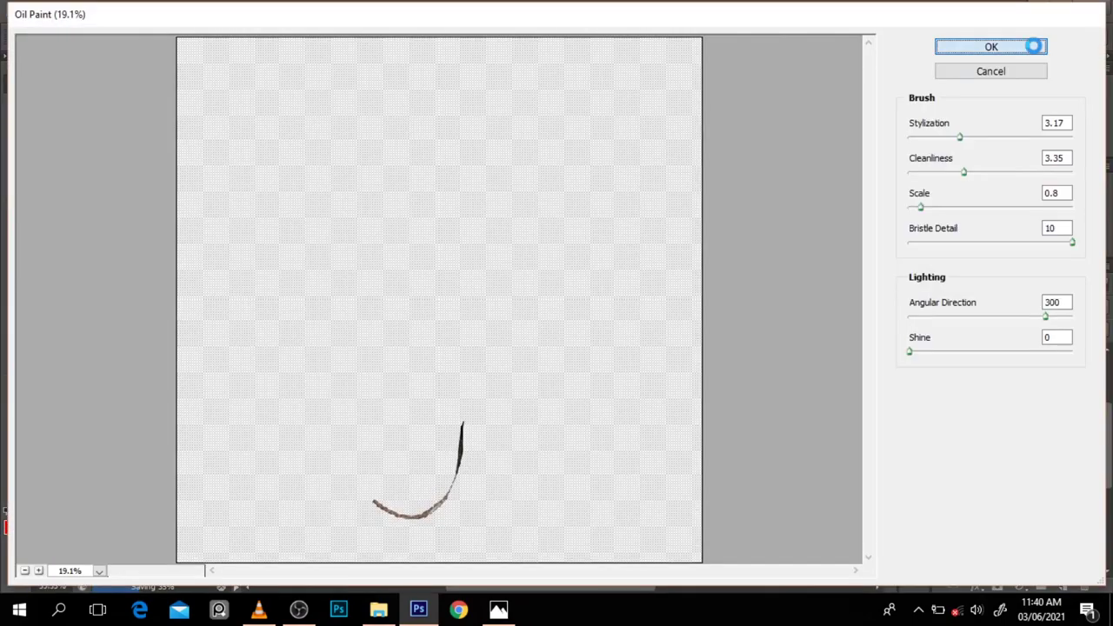
pyautogui.click(1035, 52)
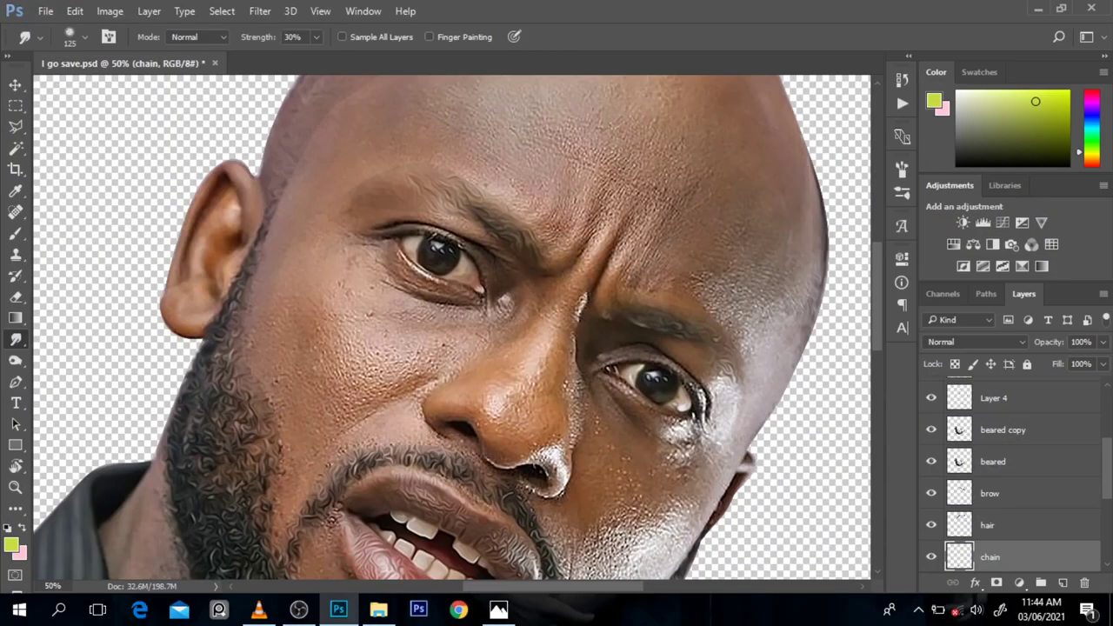
# Stamp all visible layers into a merged layer, duplicate it, and smudge the cheek under the left eye
pyautogui.hotkey('ctrl', 'shift', 'alt', 'e')
pyautogui.hotkey('ctrl', 'j')
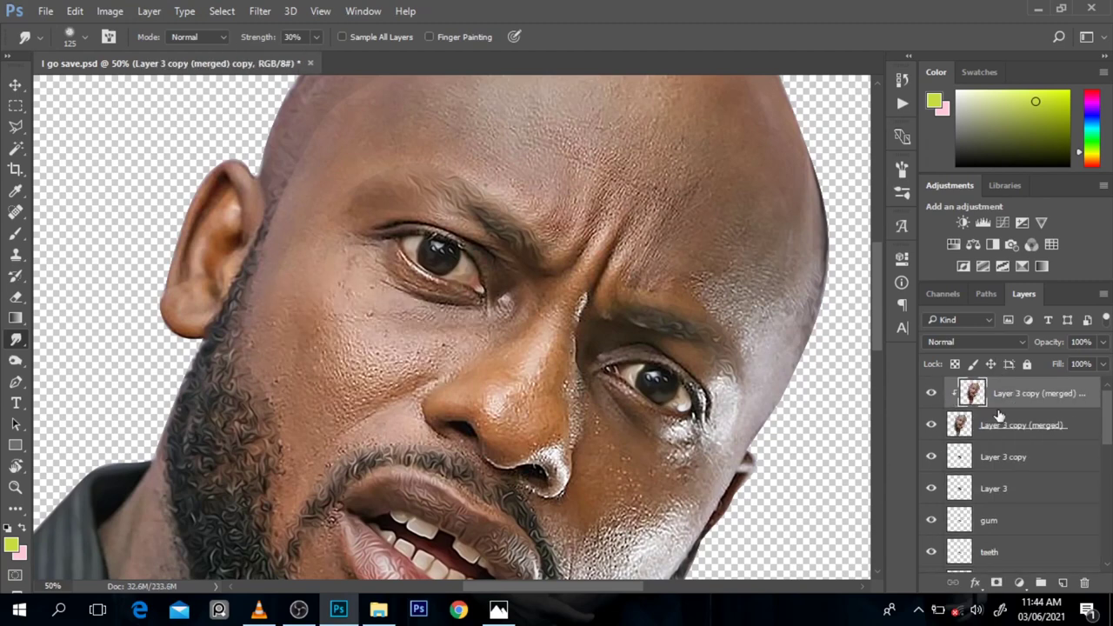
pyautogui.press('[')
pyautogui.press('[')
pyautogui.press('[')
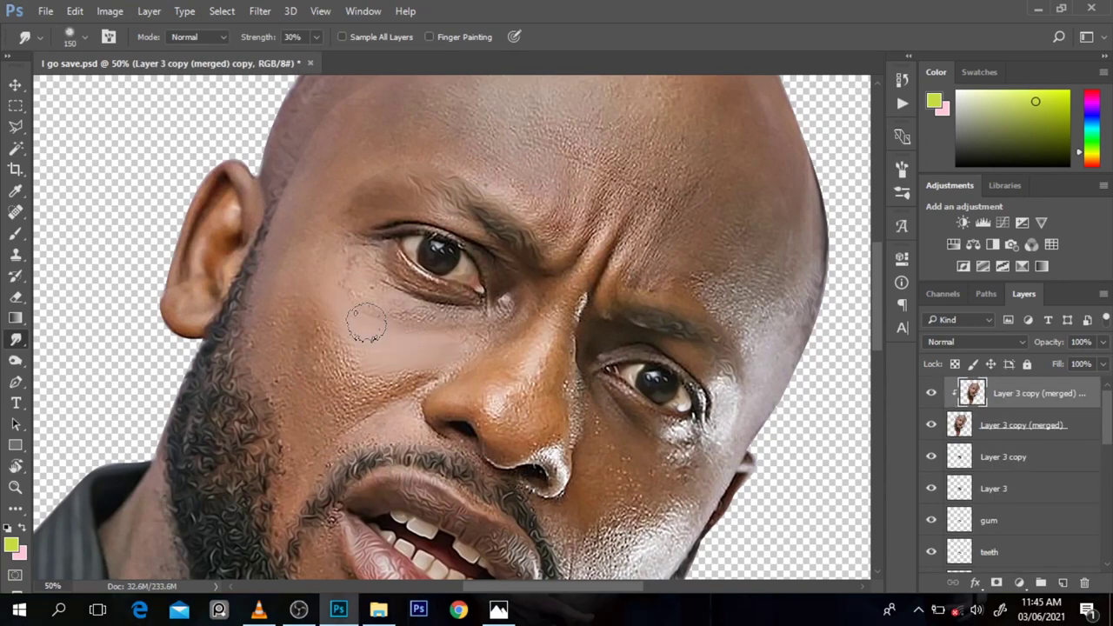
pyautogui.moveTo(366, 323); pyautogui.dragTo(327, 370)
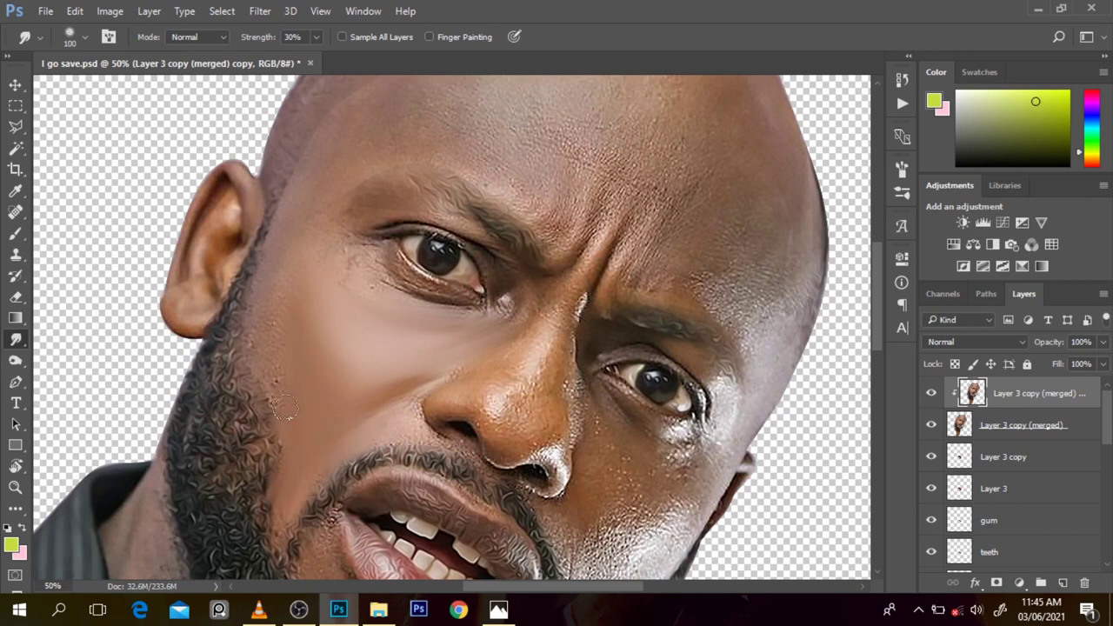
pyautogui.click(931, 393)
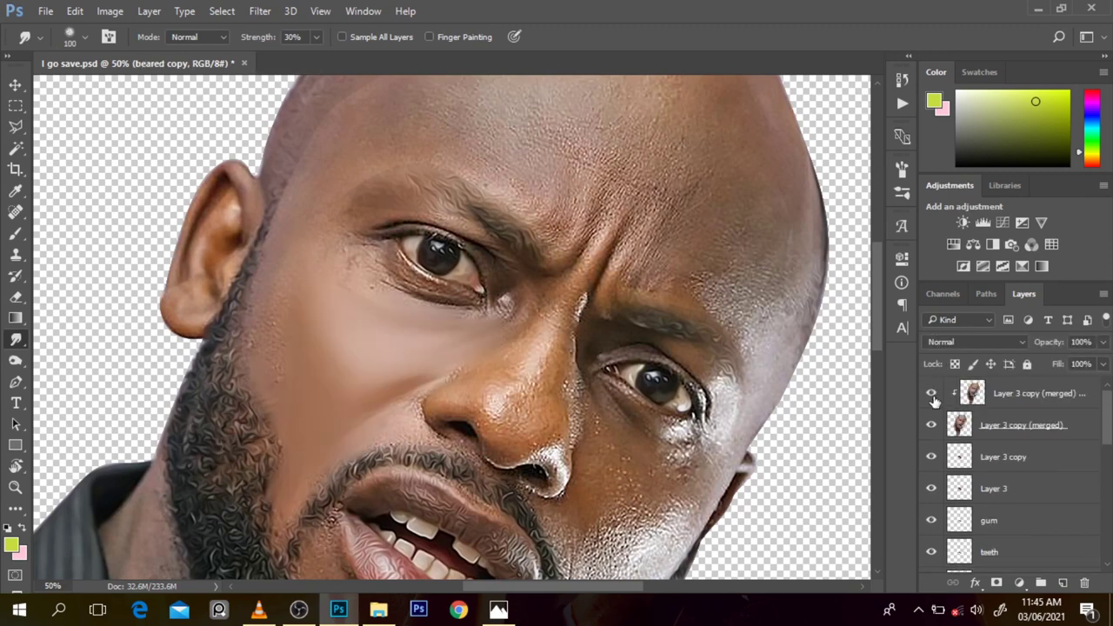
# On the Layer 1 copy layer, smudge the forehead skin down to the brow
pyautogui.hotkey('alt', ',')
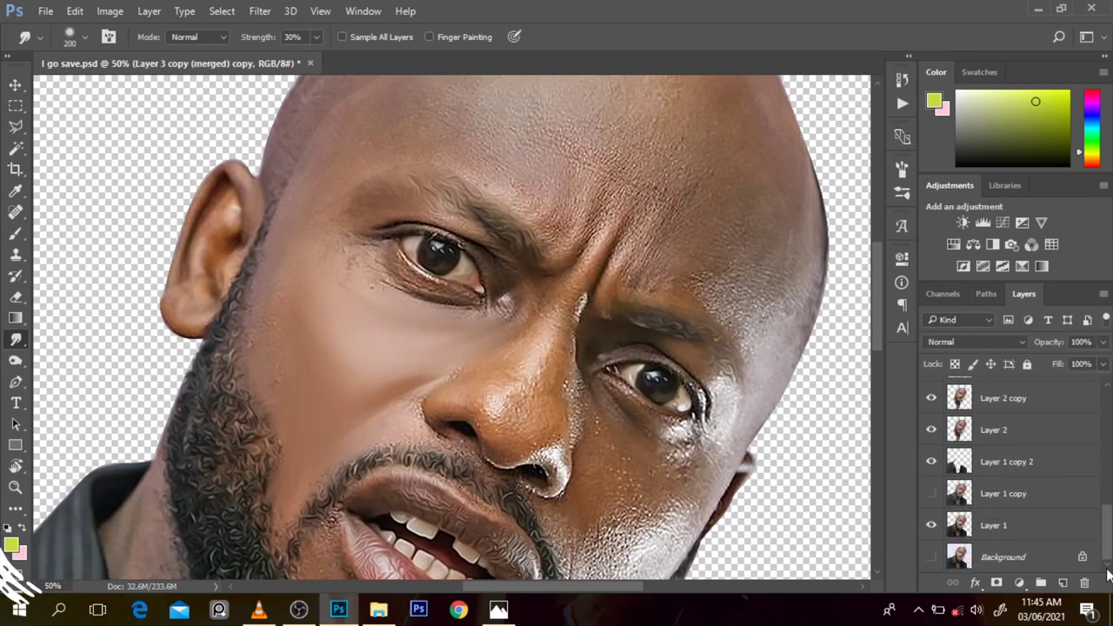
pyautogui.hotkey('alt', ']')
pyautogui.hotkey('alt', ']')
pyautogui.click(271, 338)
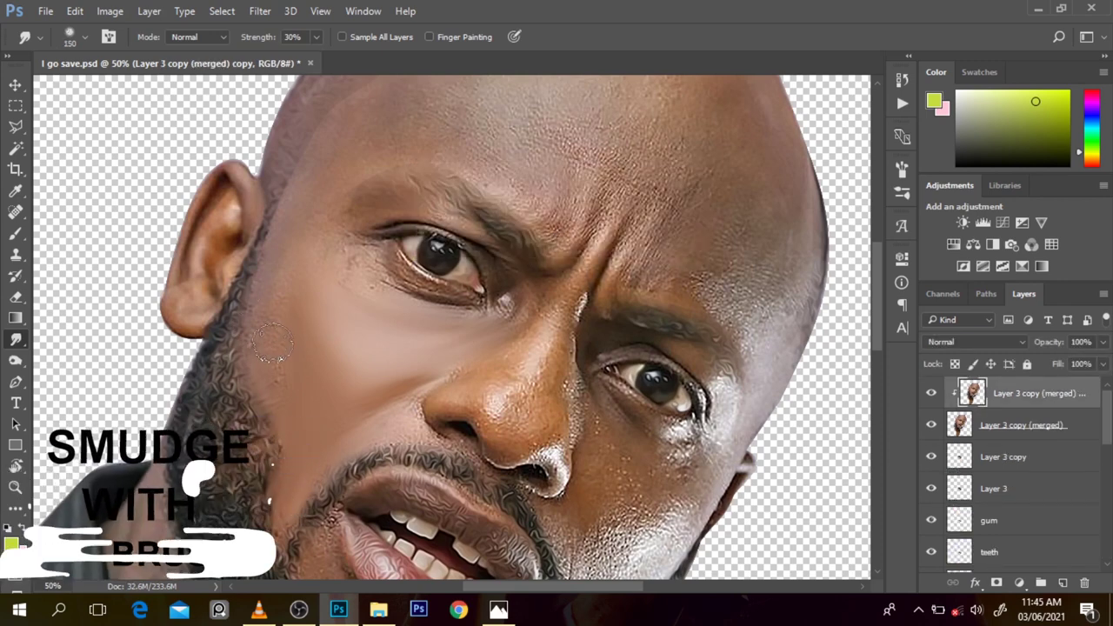
pyautogui.press(']')
pyautogui.press(']')
pyautogui.press(']')
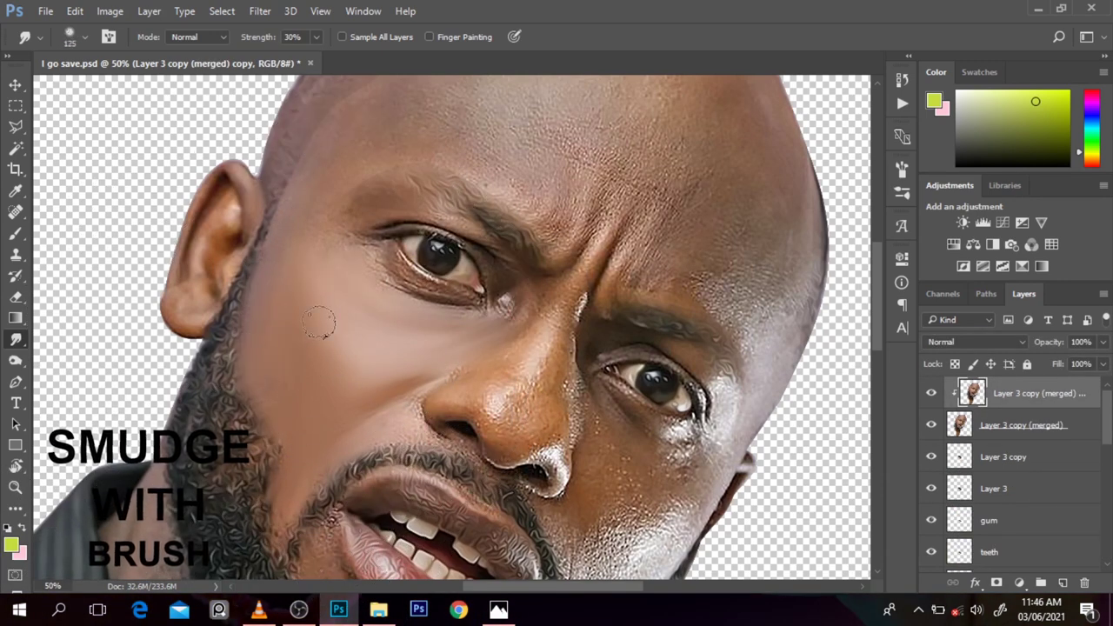
pyautogui.scroll(3, 319, 323)
pyautogui.moveTo(465, 306)
pyautogui.mouseDown()
pyautogui.moveTo(592, 361)
pyautogui.moveTo(509, 239)
pyautogui.moveTo(693, 432)
pyautogui.mouseUp()
pyautogui.press('[')
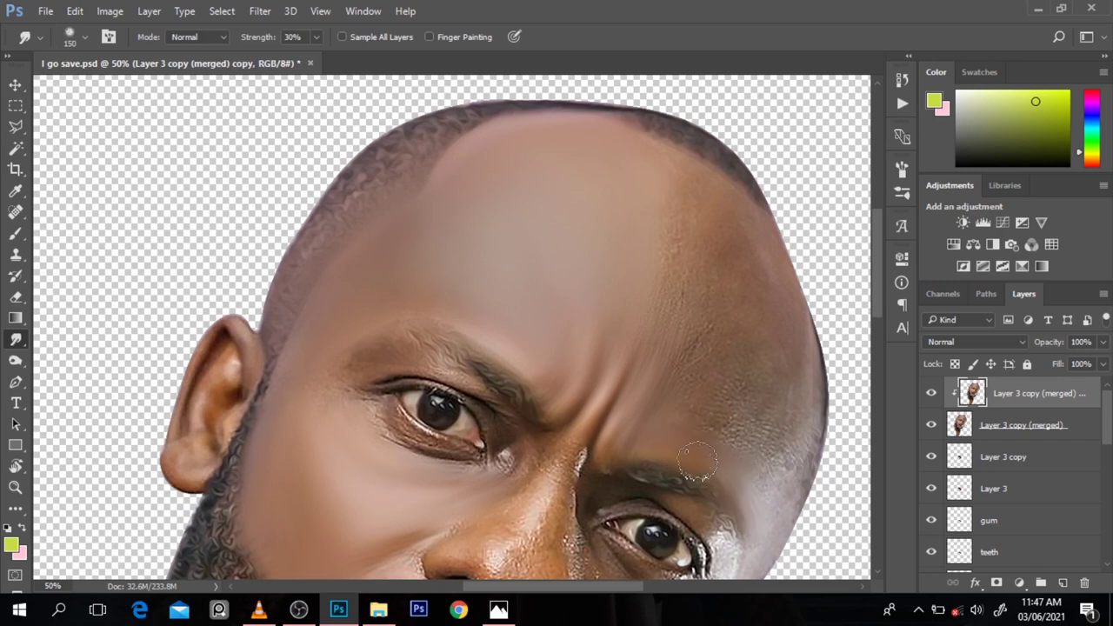
pyautogui.moveTo(650, 184); pyautogui.dragTo(567, 376)
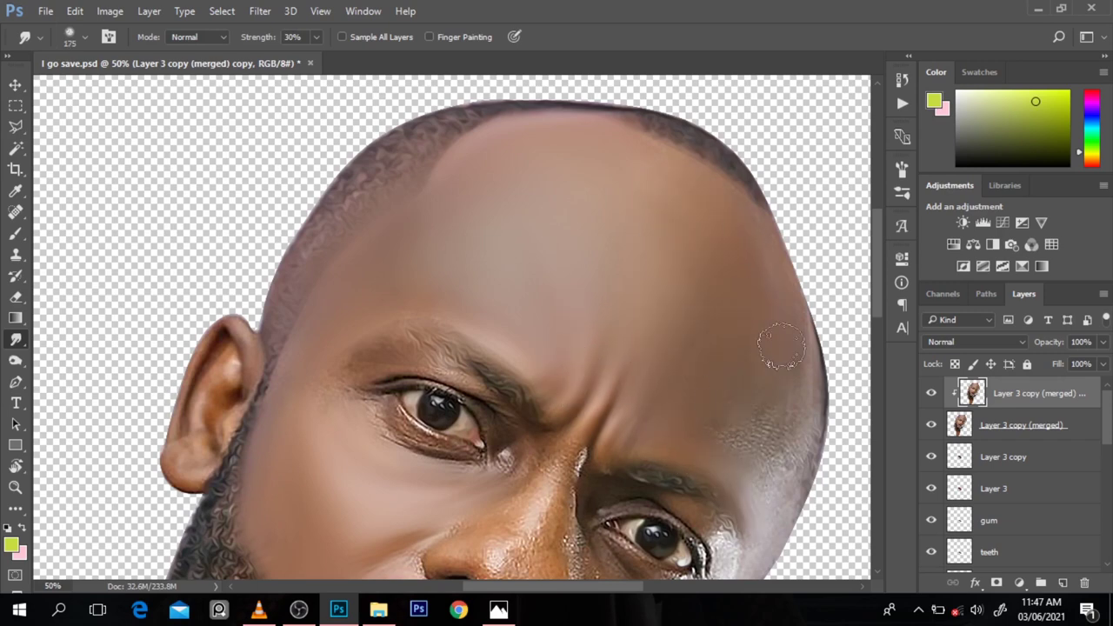
pyautogui.scroll(-5, 794, 416)
pyautogui.press('[')
pyautogui.press('[')
pyautogui.press('[')
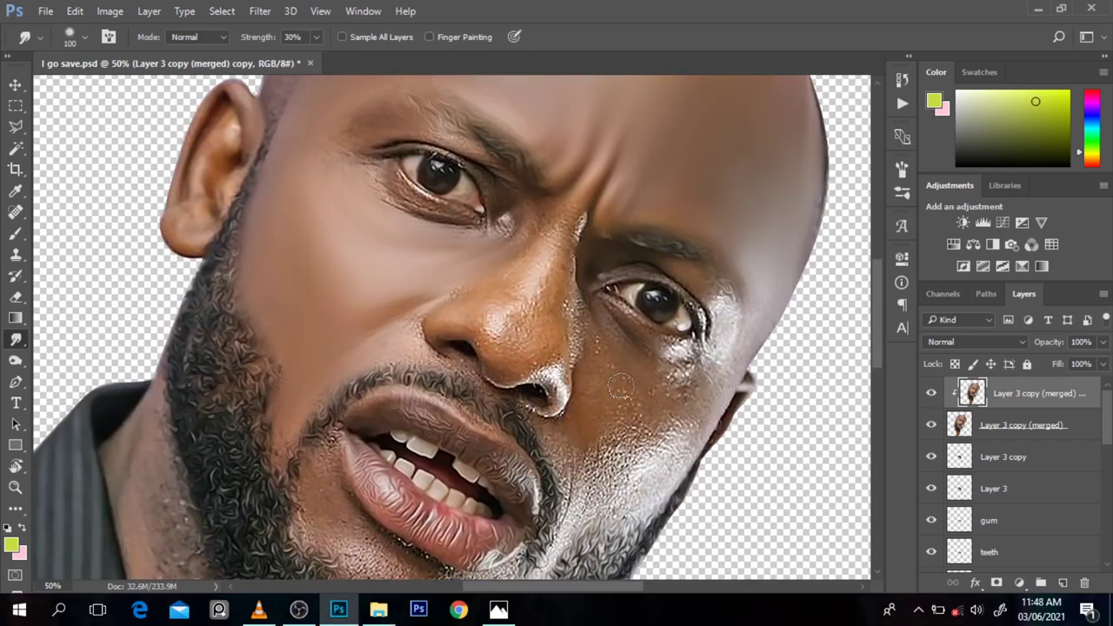
# Smear the cheek beard texture toward the jaw and blend the cheek into the beard edge
pyautogui.moveTo(630, 409); pyautogui.dragTo(620, 508)
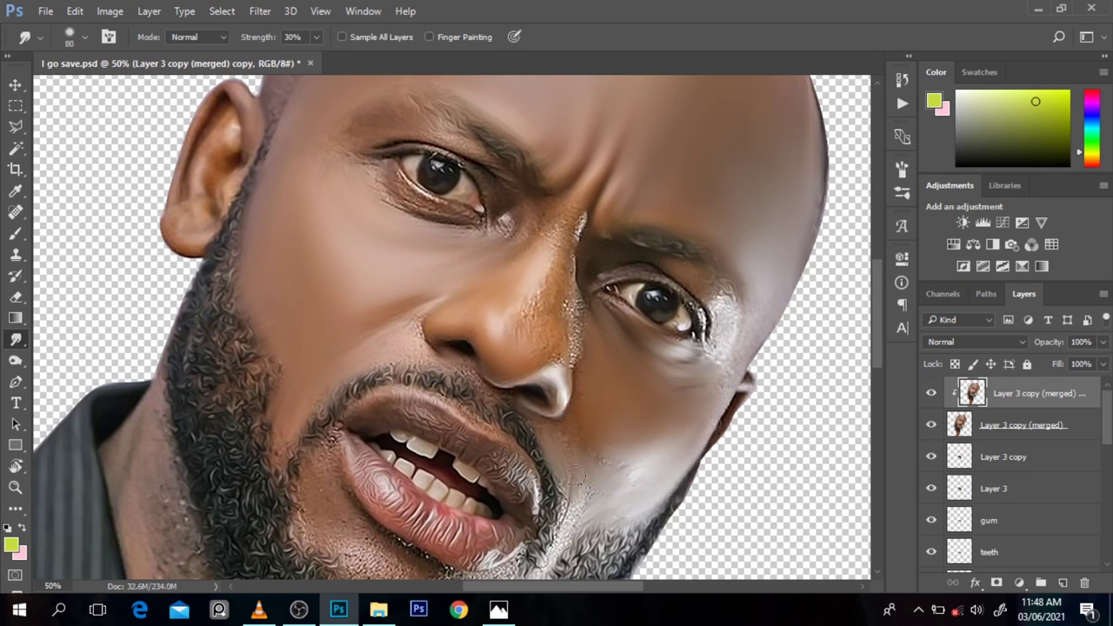
pyautogui.moveTo(603, 458); pyautogui.dragTo(561, 541)
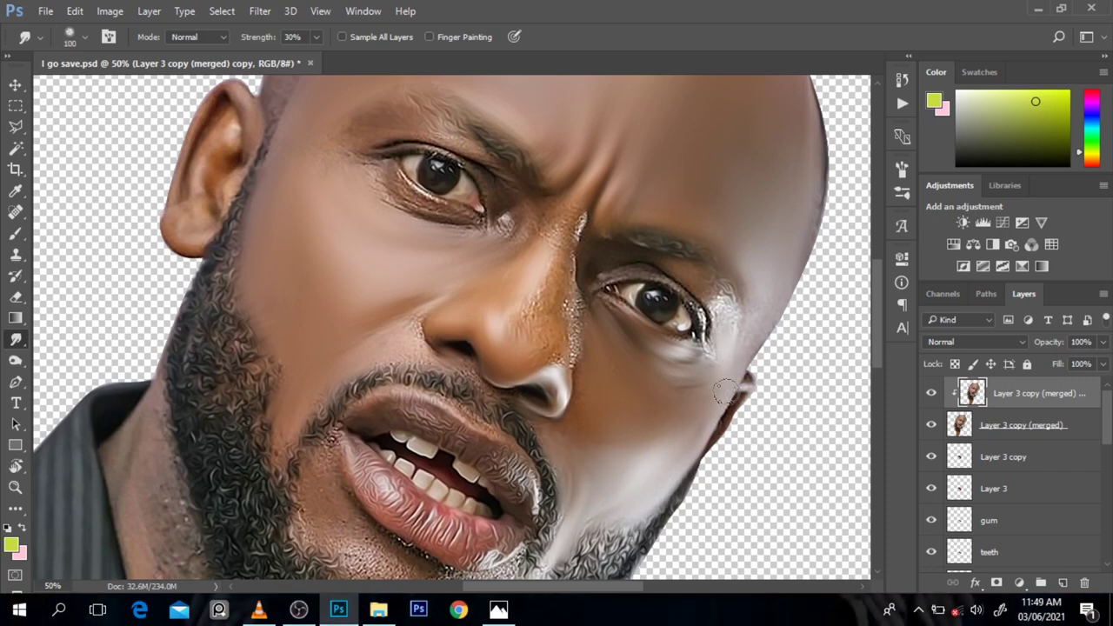
pyautogui.moveTo(876, 328); pyautogui.dragTo(876, 366)
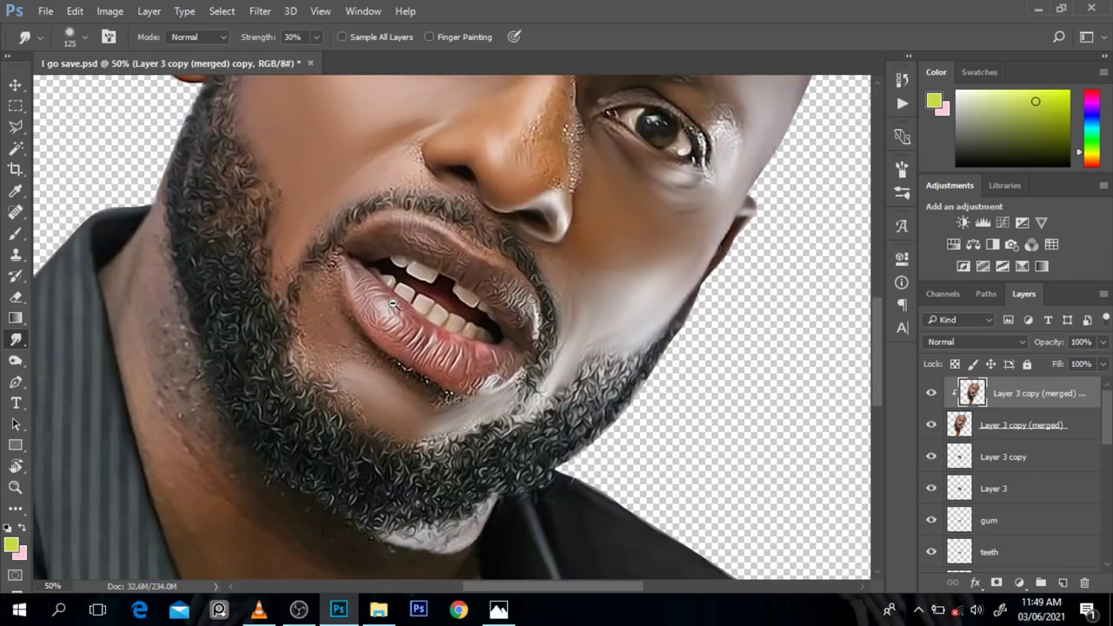
pyautogui.moveTo(393, 303); pyautogui.dragTo(458, 414)
# Smudge the lip corner and beard with a smaller brush, undoing one dark beard streak
pyautogui.press('[')
pyautogui.press('[')
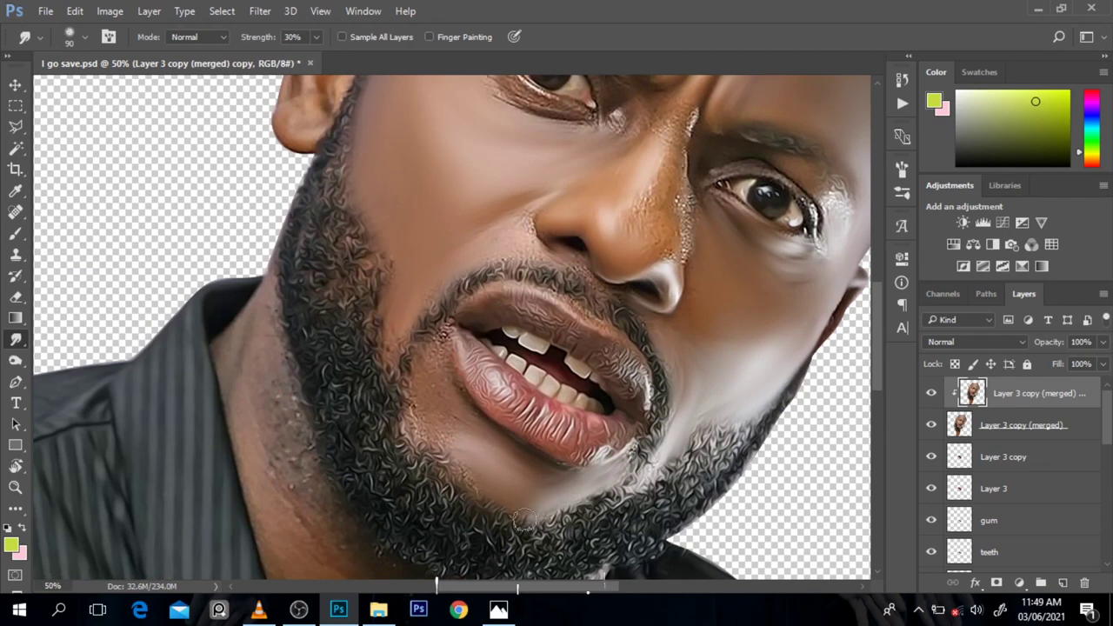
pyautogui.press('[')
pyautogui.press('[')
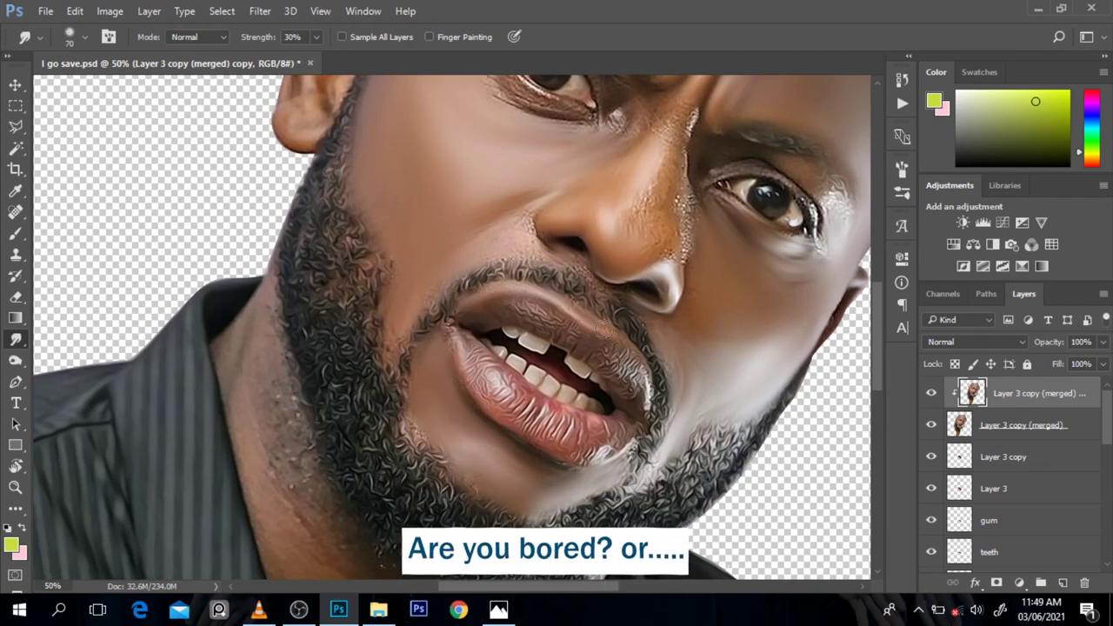
pyautogui.press(']')
pyautogui.press(']')
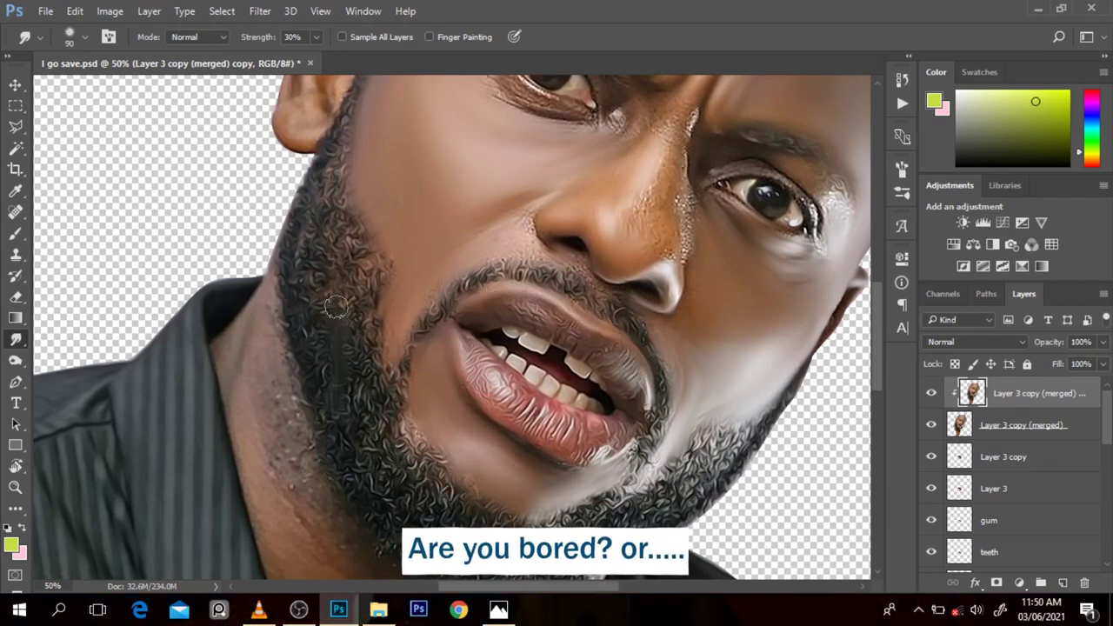
pyautogui.moveTo(335, 296); pyautogui.dragTo(400, 396)
pyautogui.hotkey('ctrl', 'z')
pyautogui.press('[')
pyautogui.press('[')
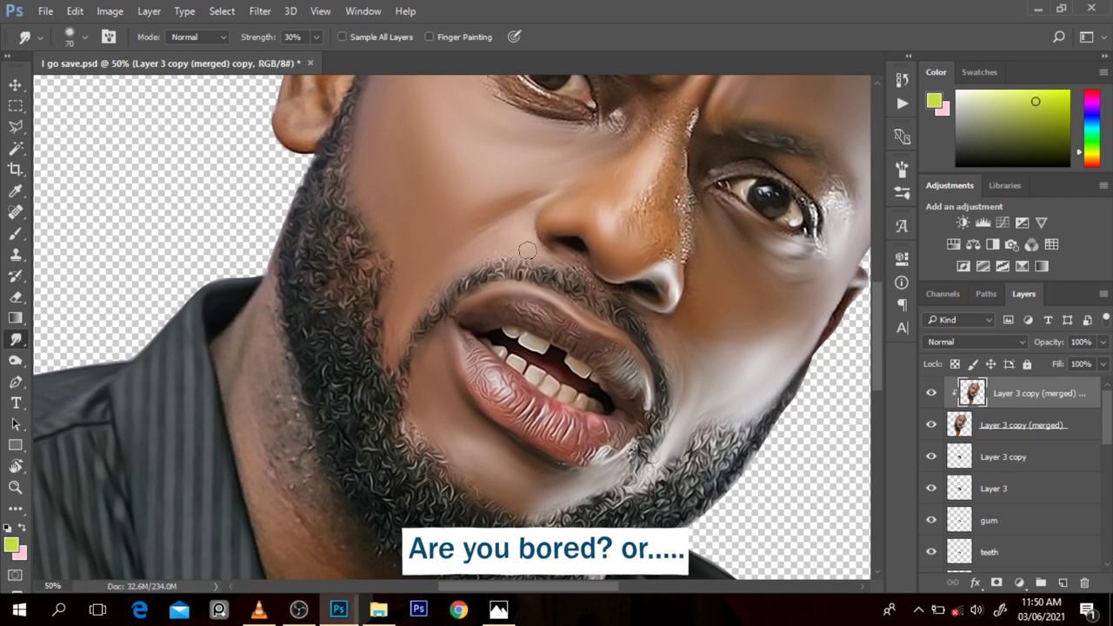
pyautogui.scroll(3, 882, 345)
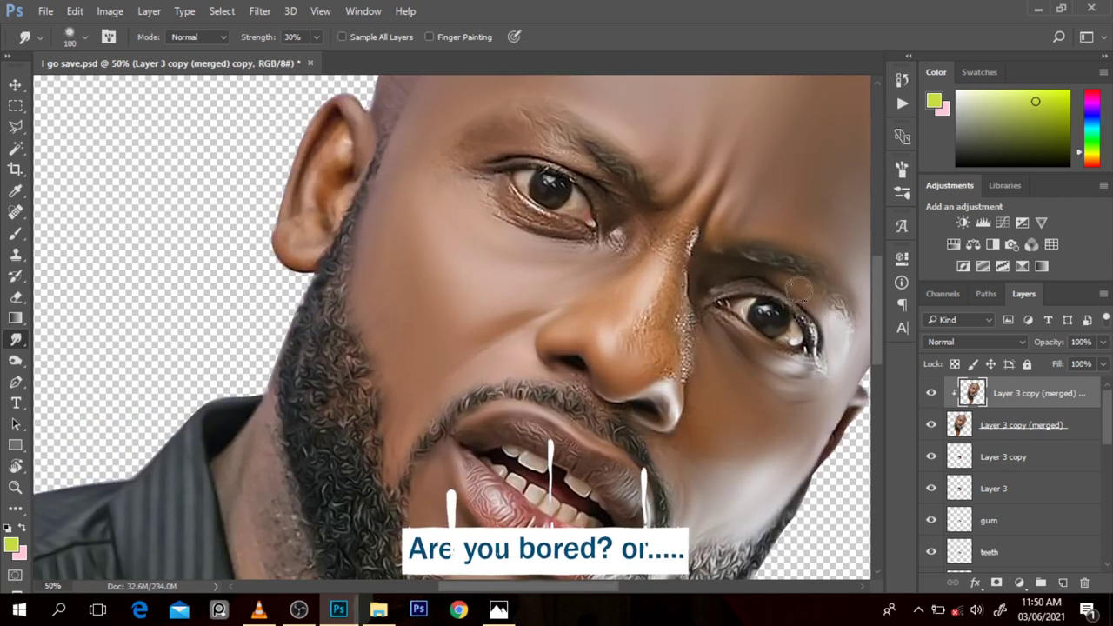
pyautogui.press('[')
pyautogui.press('[')
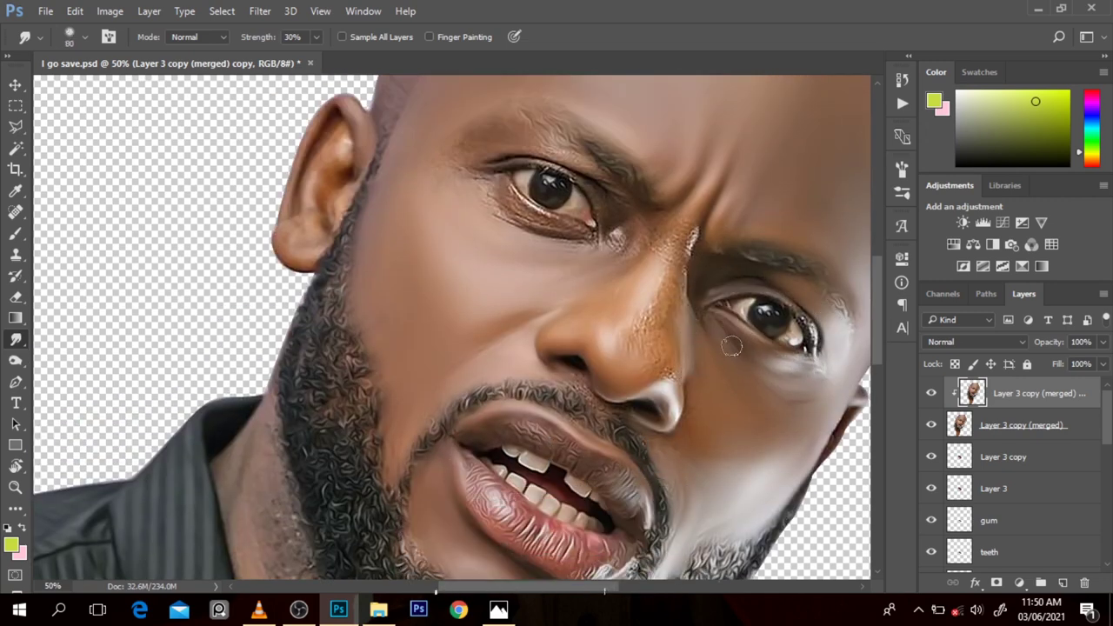
pyautogui.press('[')
pyautogui.press('[')
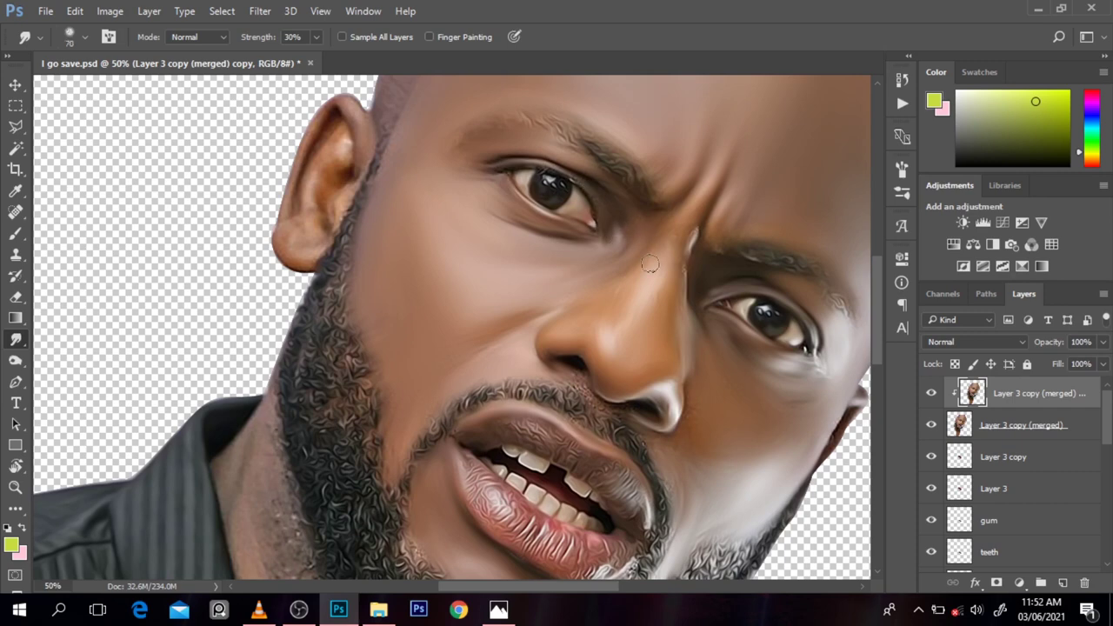
pyautogui.hotkey('ctrl', '0')
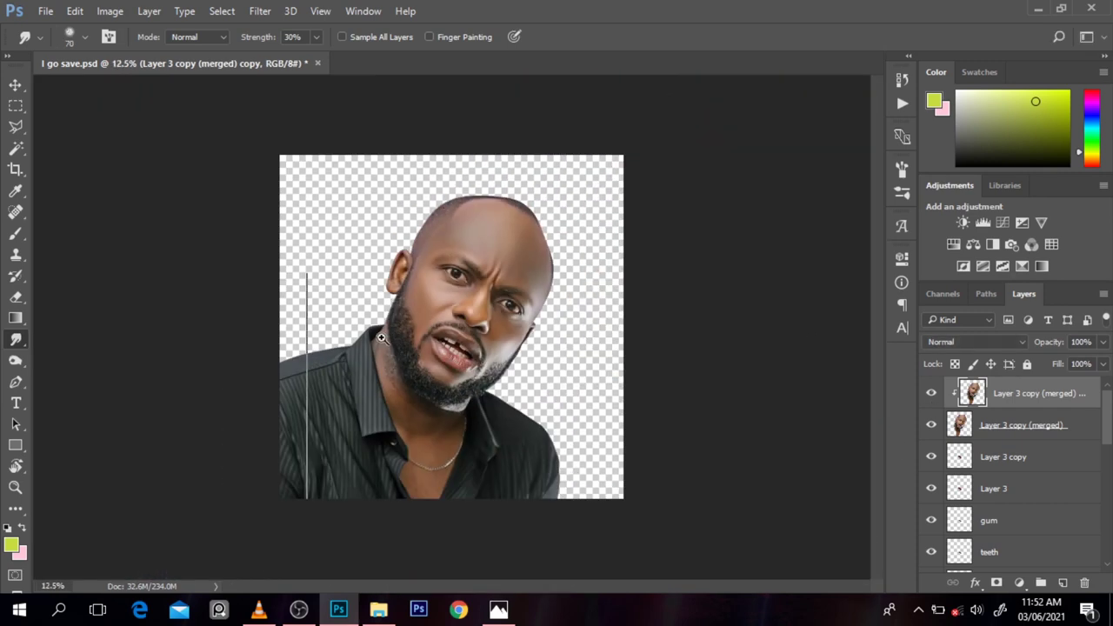
# Bring the neck into view with a larger brush, reverting an accidental chain layer move
pyautogui.scroll(3, 374, 375)
pyautogui.scroll(1, 374, 376)
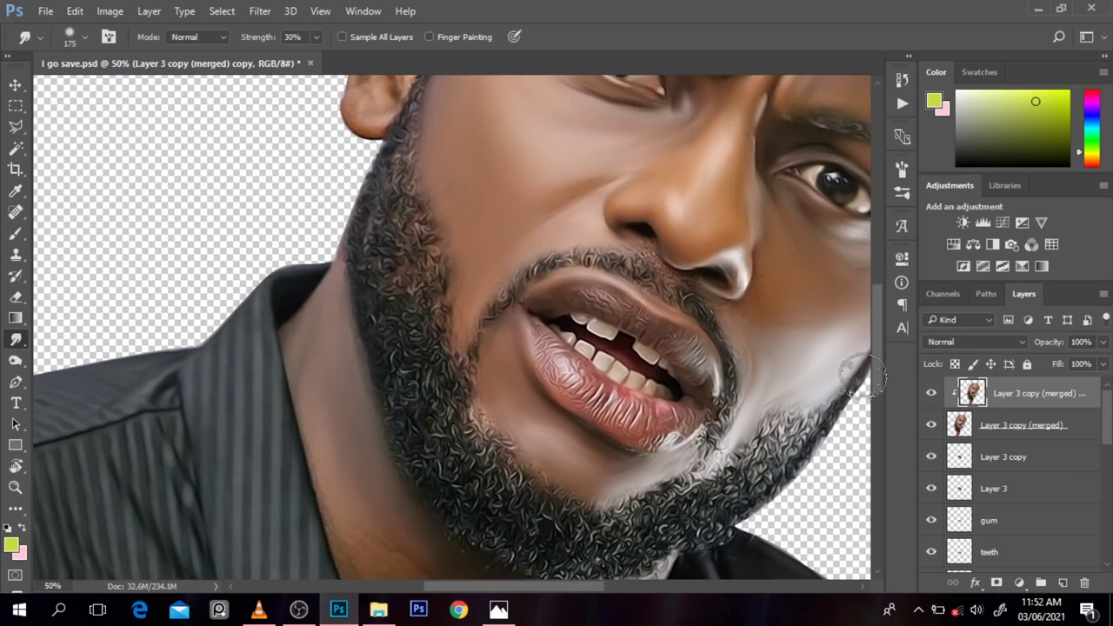
pyautogui.moveTo(302, 444); pyautogui.dragTo(345, 322)
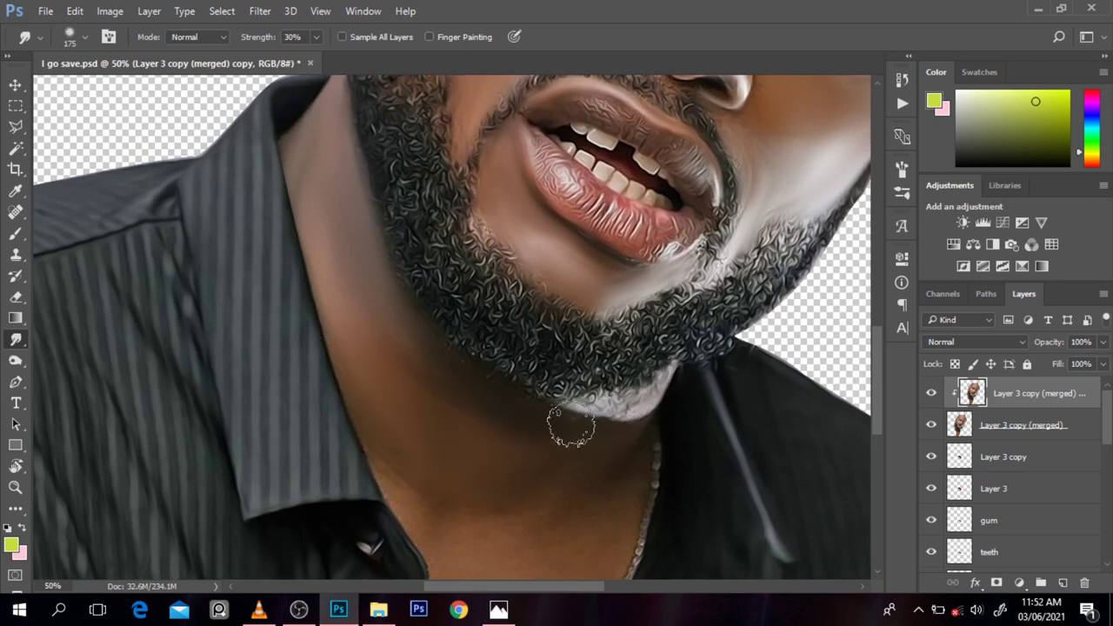
pyautogui.press(']')
pyautogui.press(']')
pyautogui.press(']')
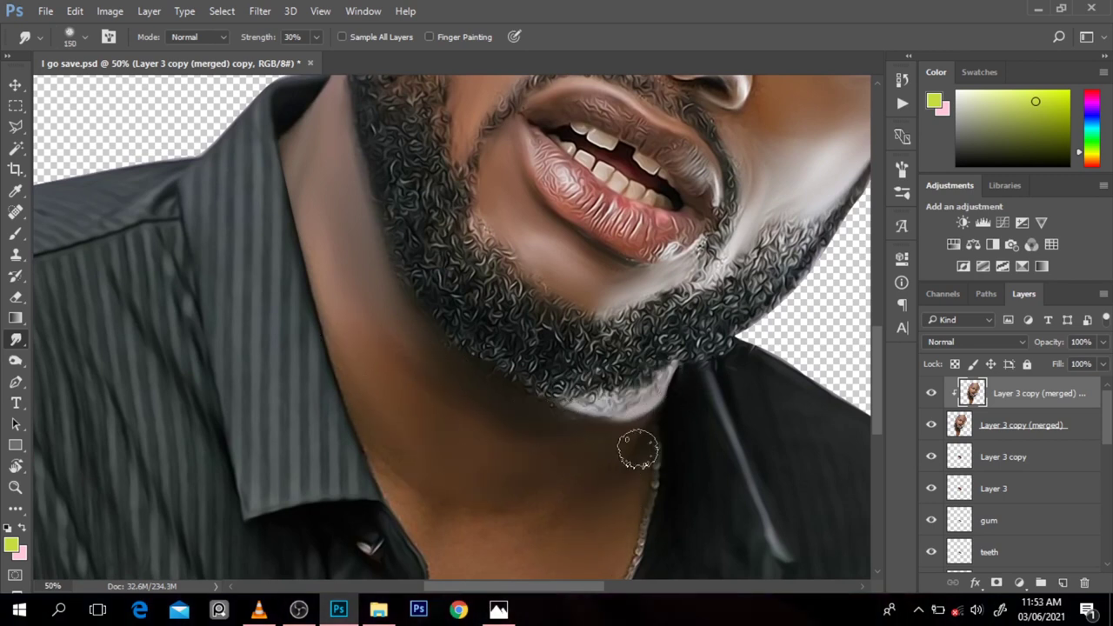
pyautogui.scroll(-3, 1000, 504)
pyautogui.moveTo(959, 522); pyautogui.dragTo(959, 387)
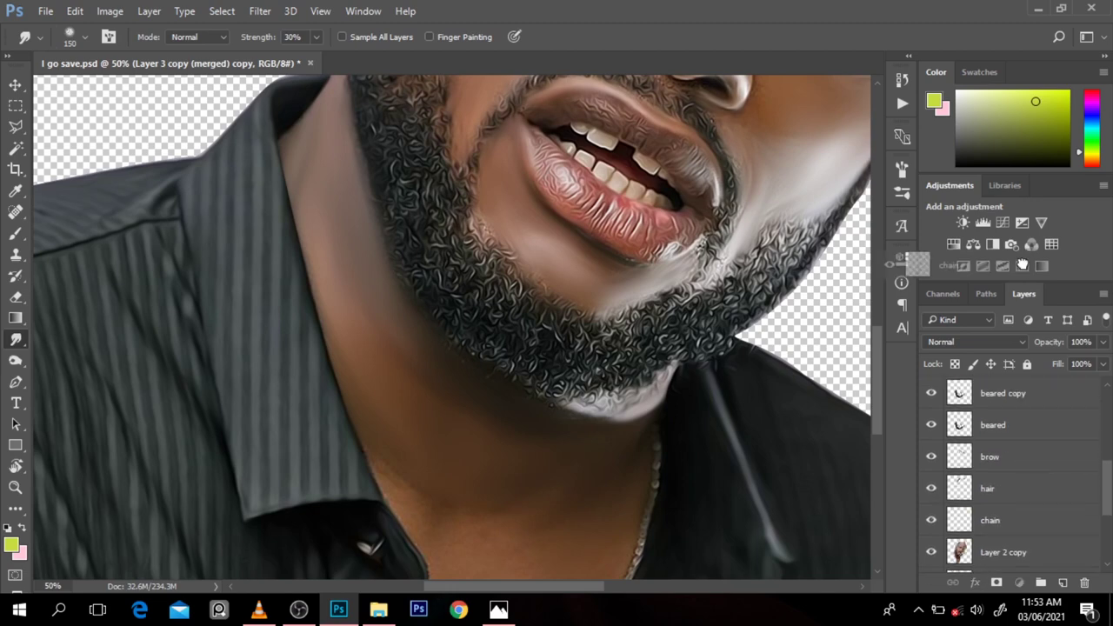
pyautogui.press('Delete')
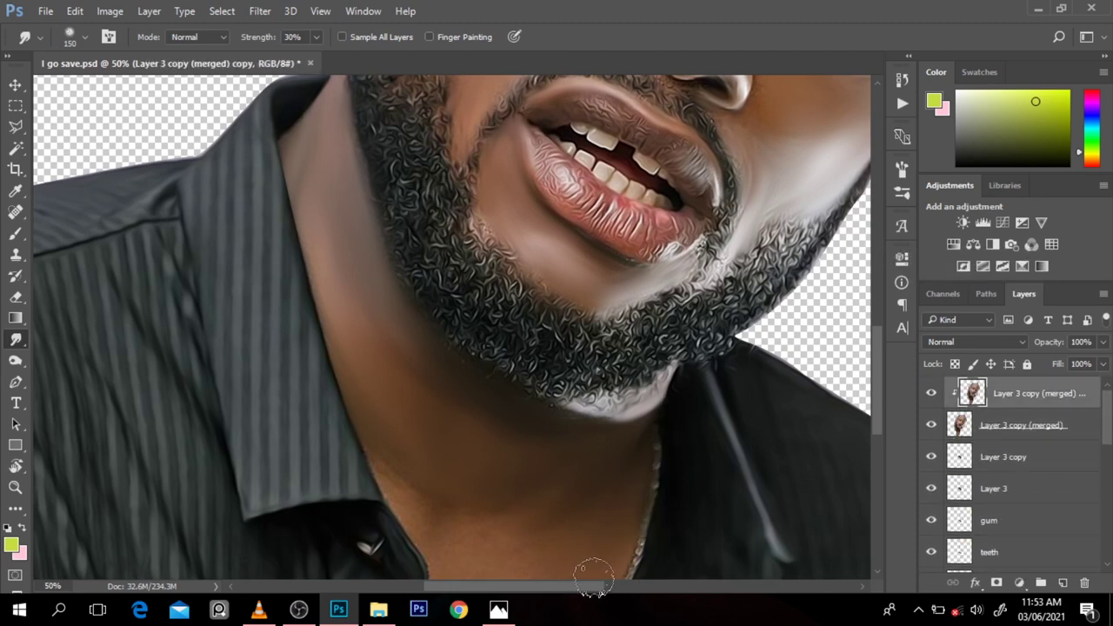
# Smudge the neck skin around the chain, resizing the brush for finer areas
pyautogui.scroll(-3, 459, 440)
pyautogui.scroll(-1, 449, 470)
pyautogui.scroll(-2, 452, 496)
pyautogui.press('[')
pyautogui.press('[')
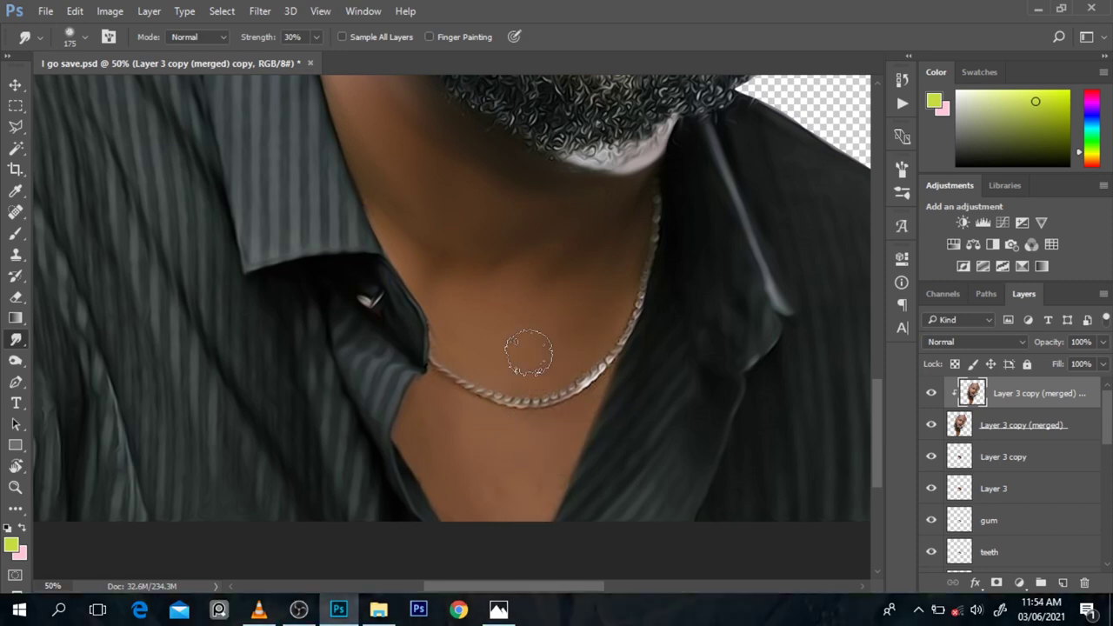
pyautogui.scroll(5, 522, 348)
pyautogui.press('[')
pyautogui.press('[')
pyautogui.press('[')
pyautogui.scroll(1, 627, 370)
pyautogui.press(']')
pyautogui.press(']')
pyautogui.press(']')
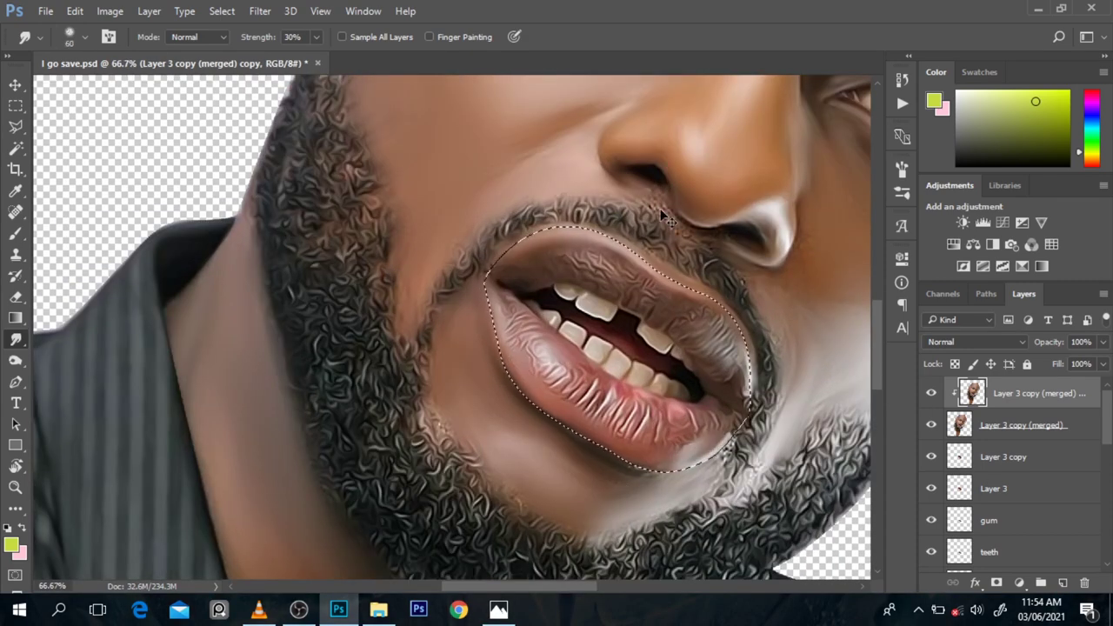
# Clear the lip selection, smooth the lower lip, then smudge the cheek at 20% strength with a larger brush
pyautogui.hotkey('ctrl', 'd')
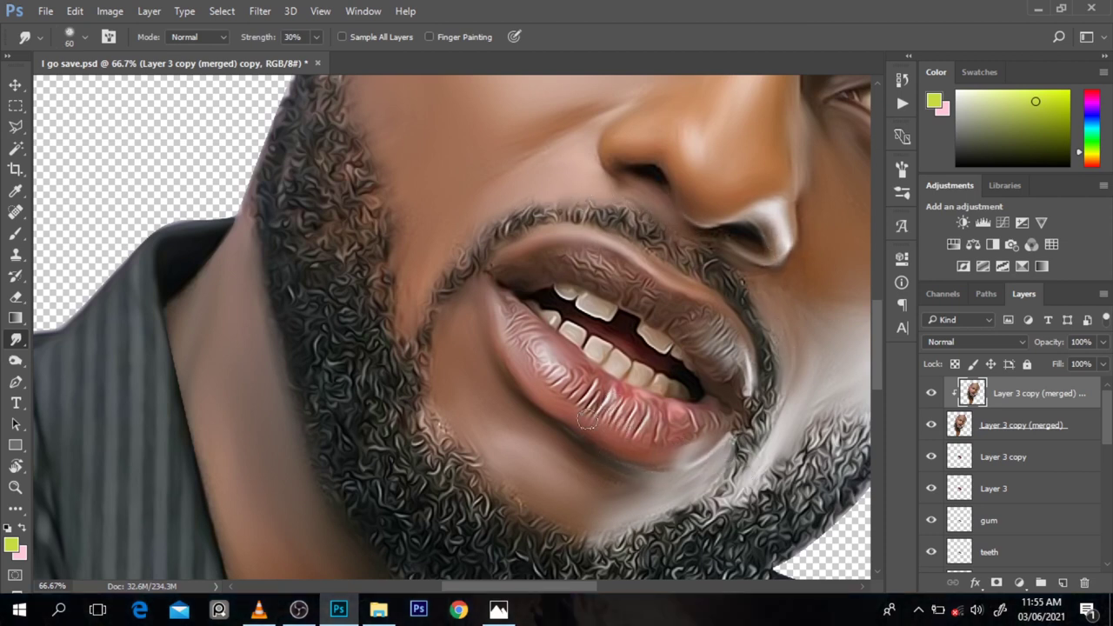
pyautogui.moveTo(610, 389); pyautogui.dragTo(669, 429)
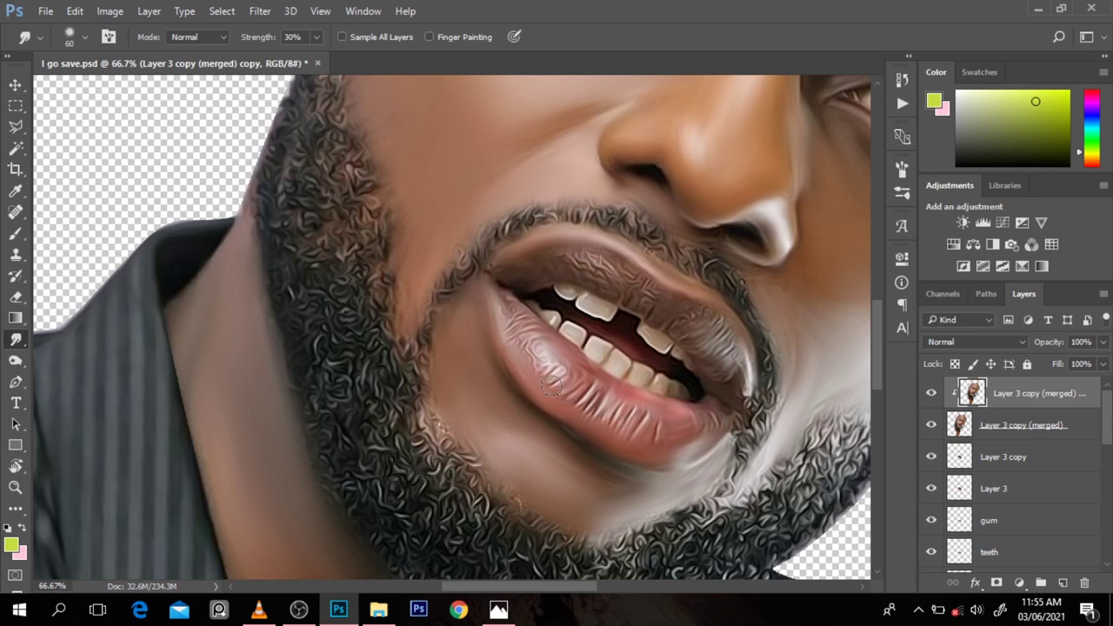
pyautogui.scroll(-1, 750, 382)
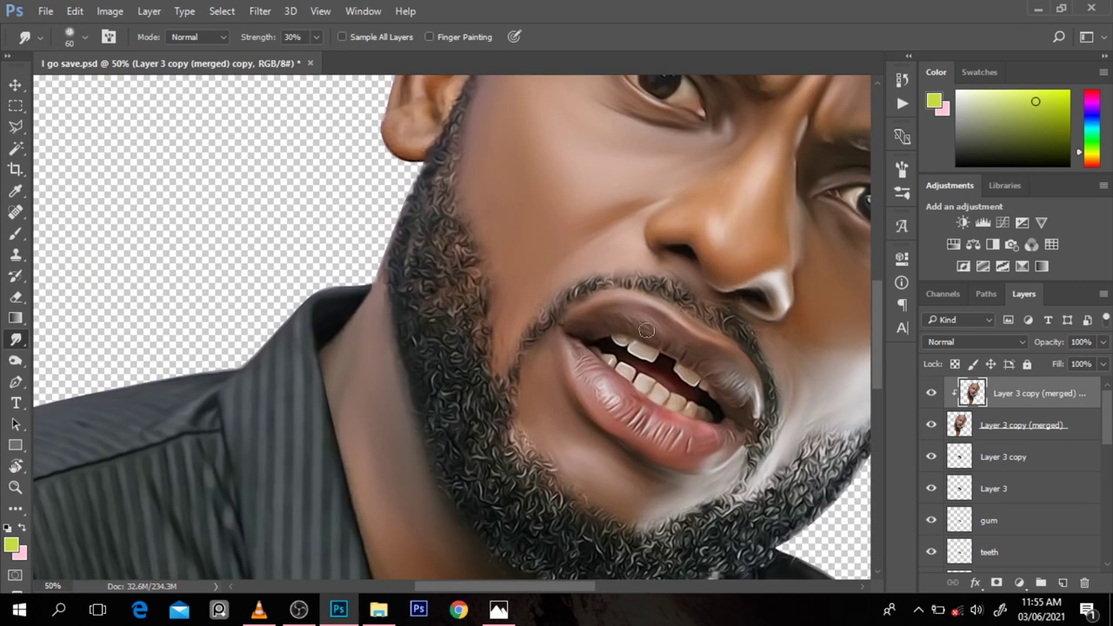
pyautogui.press('2')
pyautogui.press(']')
pyautogui.press(']')
pyautogui.press(']')
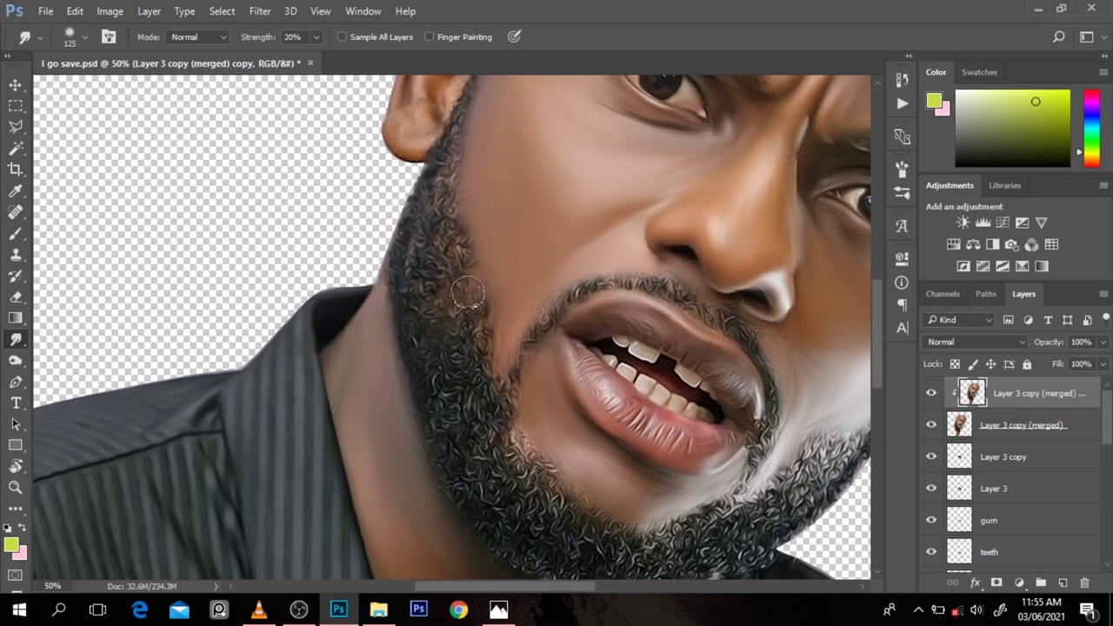
pyautogui.scroll(1, 467, 293)
pyautogui.scroll(2, 611, 507)
pyautogui.scroll(-1, 612, 507)
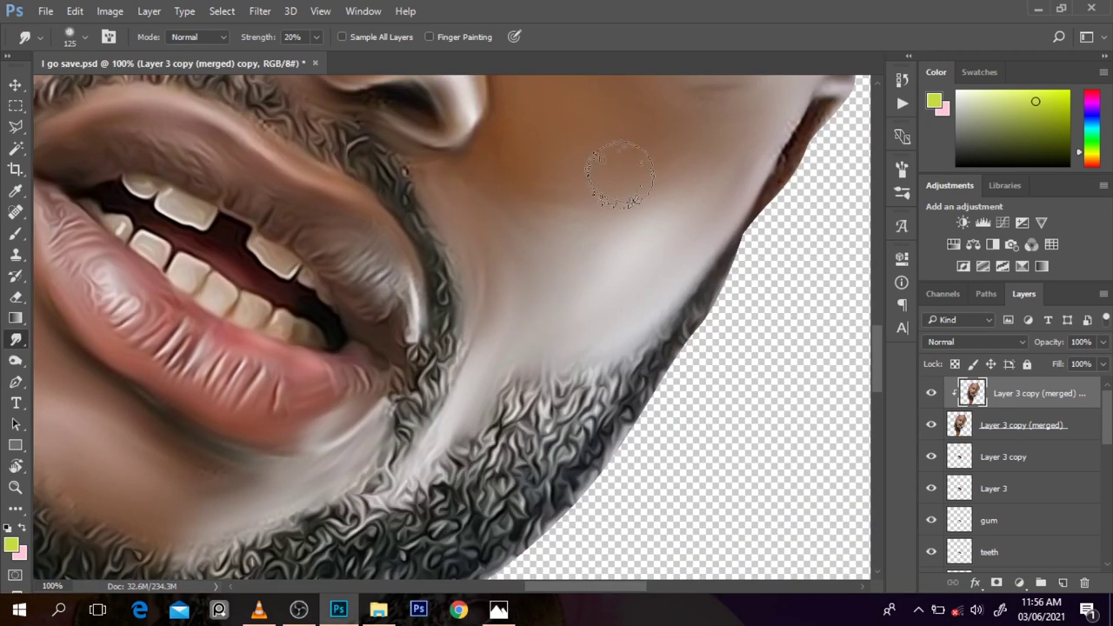
pyautogui.scroll(4, 655, 359)
pyautogui.scroll(-5, 769, 503)
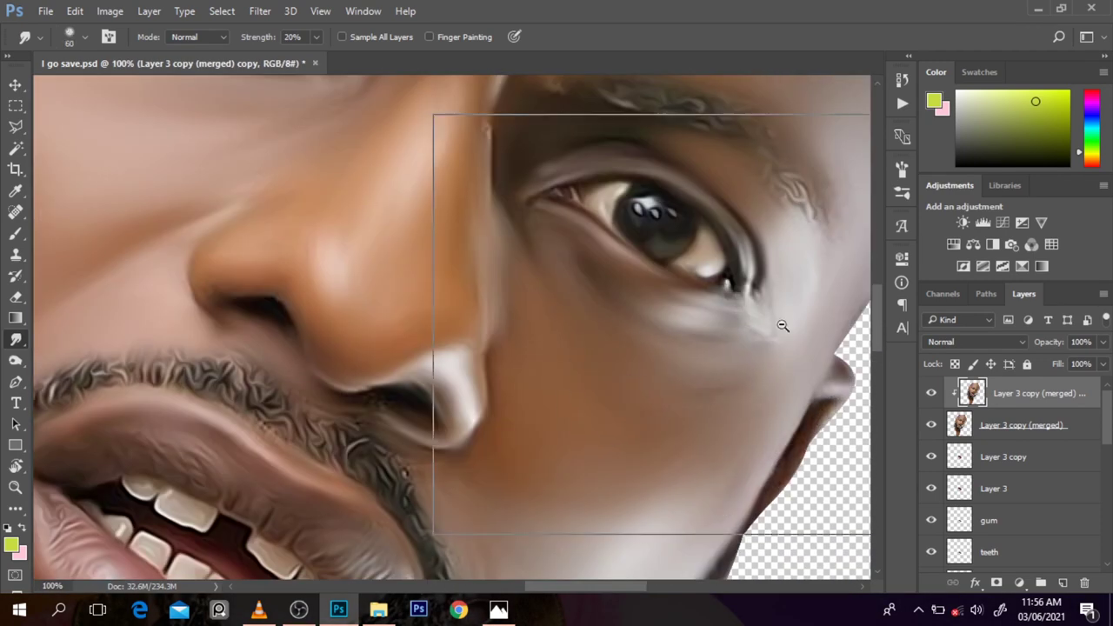
# Add a new empty layer named 'eye colour'
pyautogui.press('p')
pyautogui.hotkey('ctrl', 'shift', 'alt', 'n')
pyautogui.doubleClick(1009, 394)
pyautogui.write('eye colour')
pyautogui.press('Return')
pyautogui.scroll(-2, 966, 485)
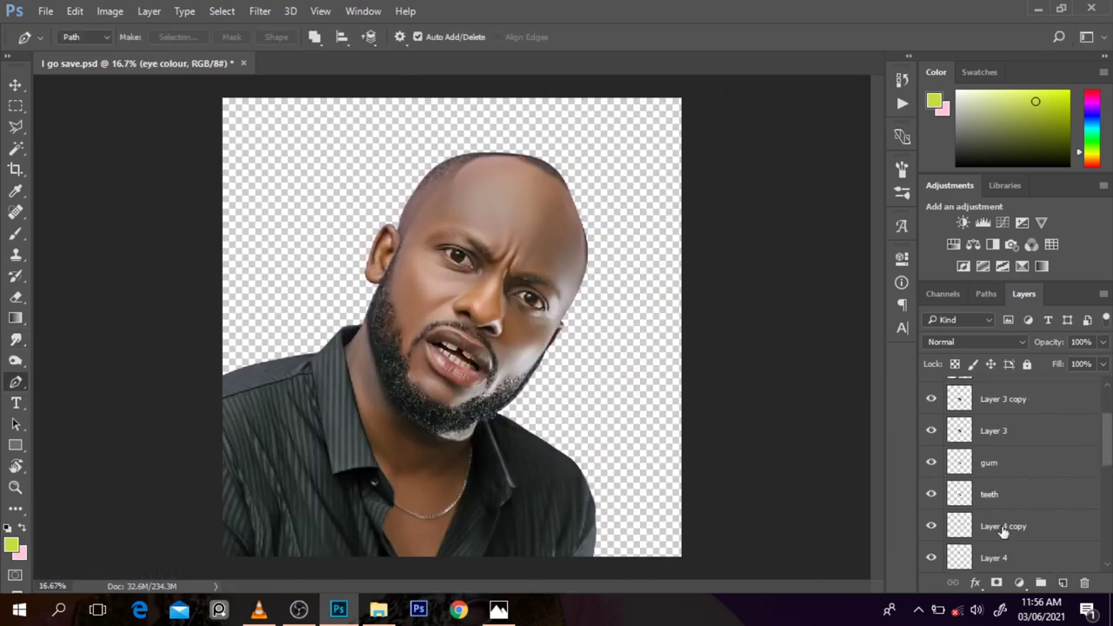
pyautogui.scroll(-2, 965, 485)
pyautogui.scroll(2, 965, 485)
# Fill the eye-white selection with a pale blue-white in Color blend mode, then deselect
pyautogui.keyDown('ctrl'); pyautogui.click(966, 485); pyautogui.keyUp('ctrl')
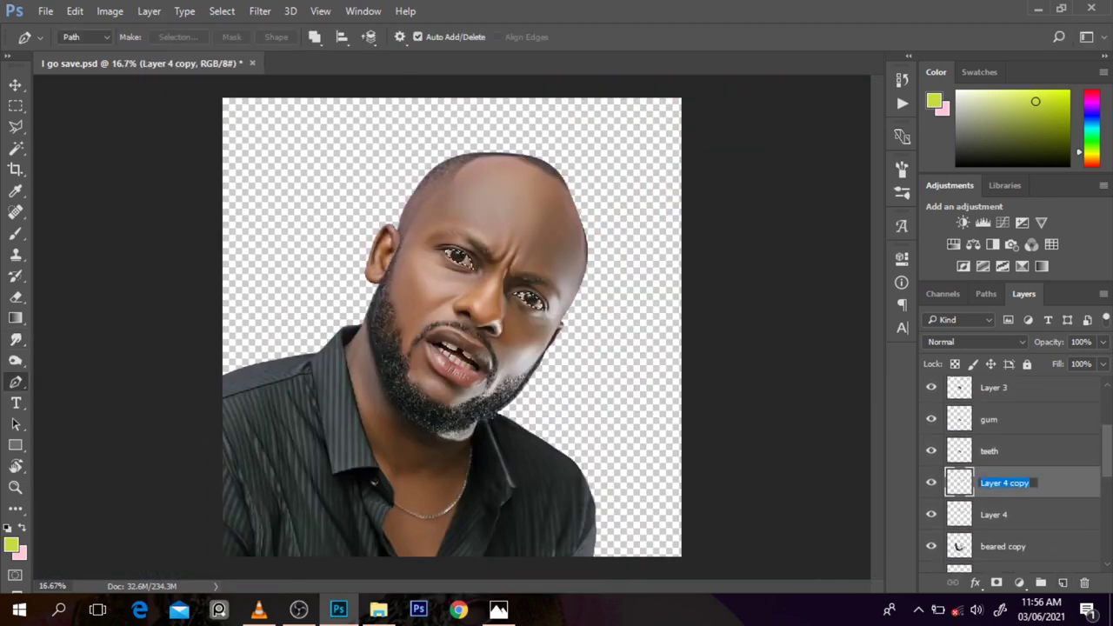
pyautogui.write('eye')
pyautogui.scroll(5, 1009, 470)
pyautogui.click(1009, 393)
pyautogui.moveTo(1030, 176); pyautogui.dragTo(1030, 215)
pyautogui.click(1095, 130)
pyautogui.click(960, 102)
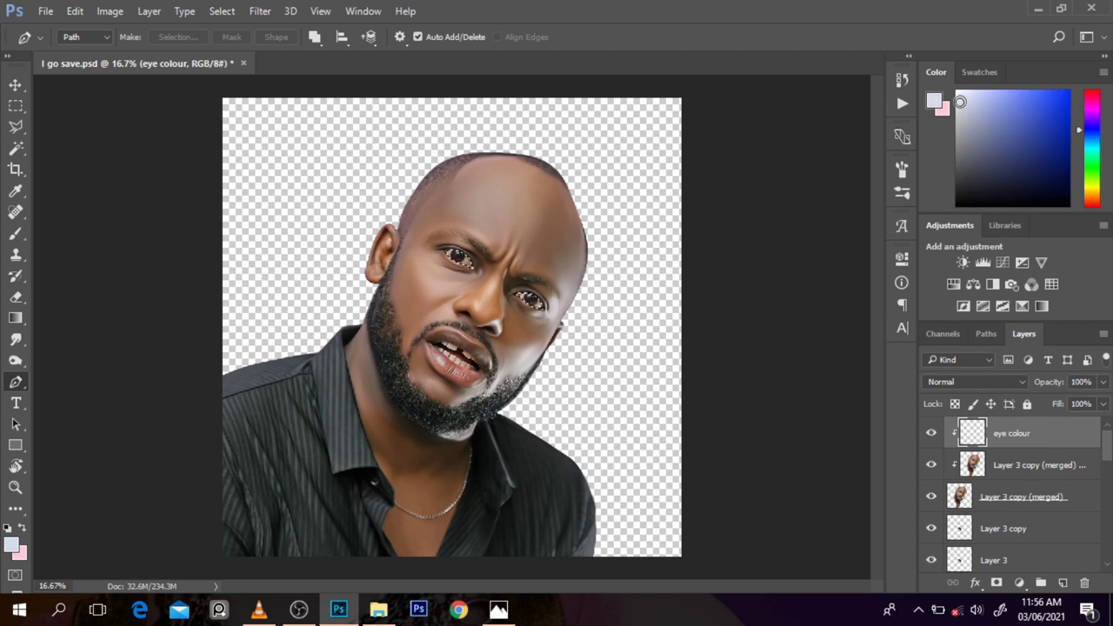
pyautogui.hotkey('alt', 'BackSpace')
pyautogui.click(974, 381)
pyautogui.click(965, 345)
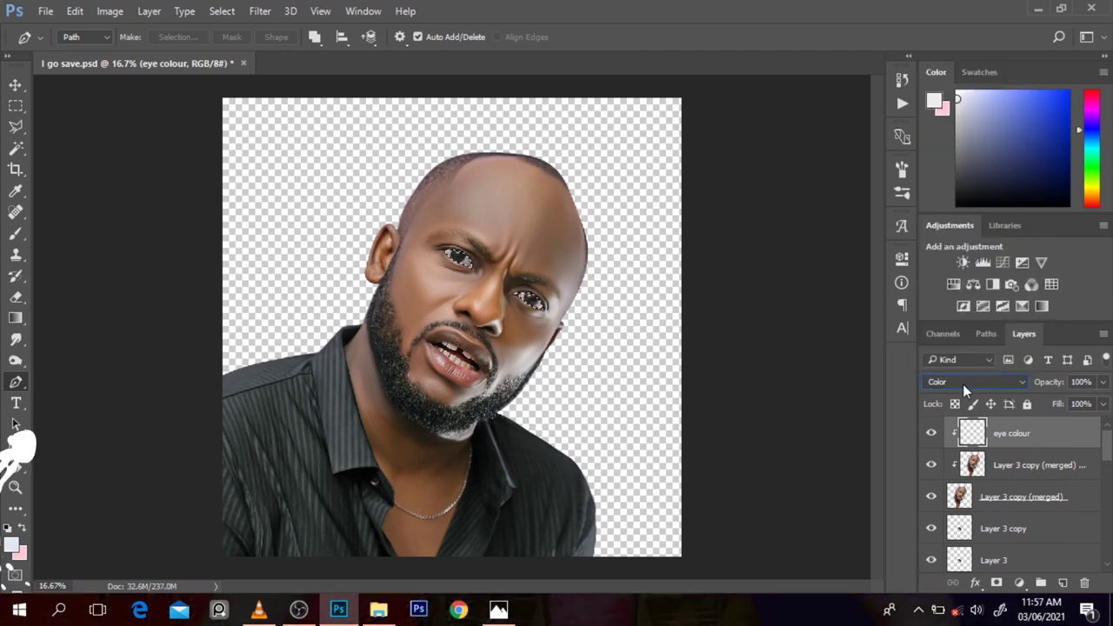
pyautogui.hotkey('ctrl', 'd')
# Add another layer in Color blend mode and name it 'teeth'
pyautogui.click(1062, 583)
pyautogui.scroll(-5, 1013, 496)
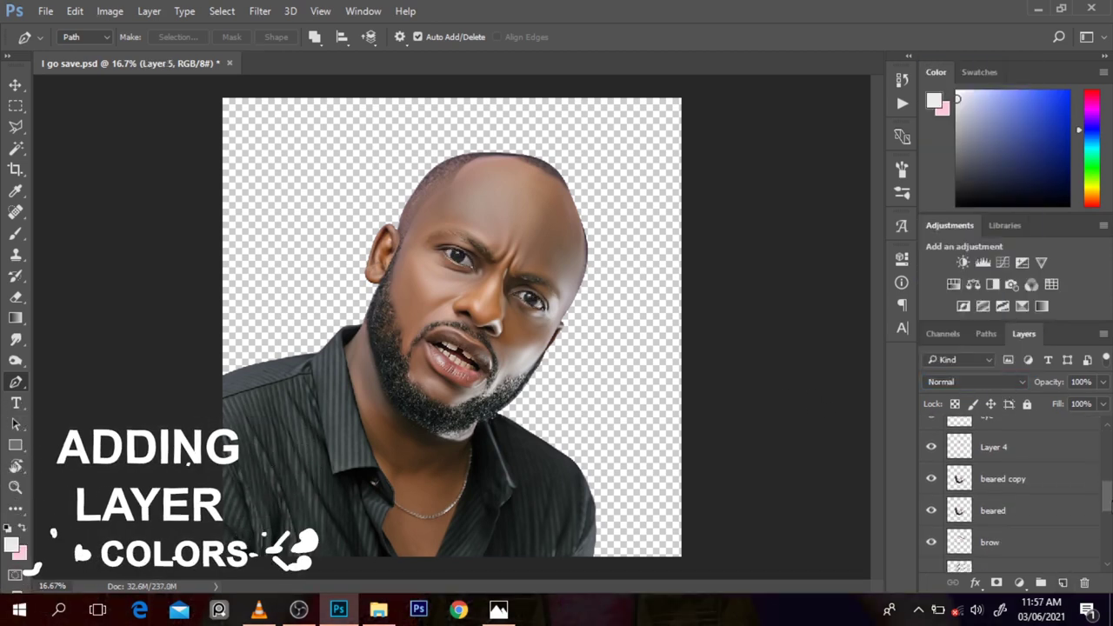
pyautogui.scroll(5, 1013, 496)
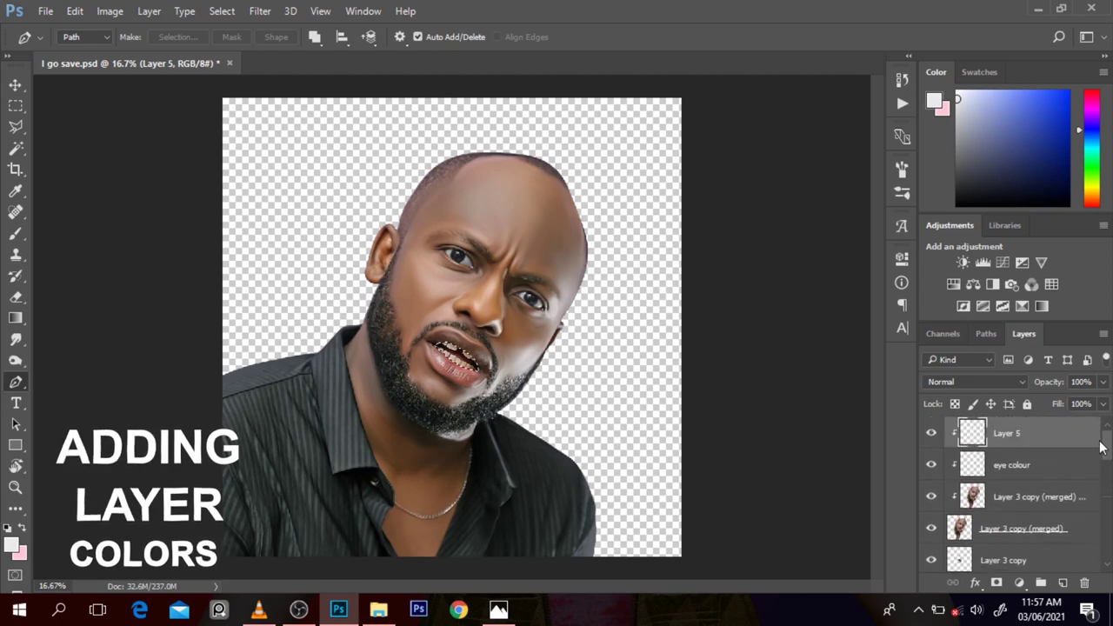
pyautogui.click(974, 381)
pyautogui.click(965, 361)
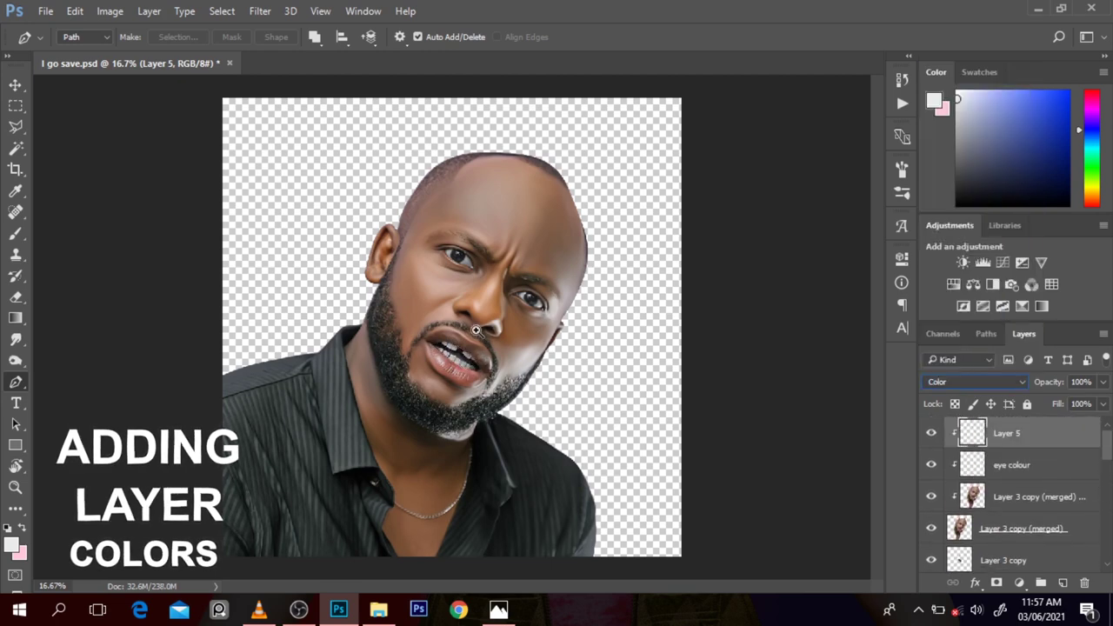
pyautogui.hotkey('ctrl', '+')
pyautogui.hotkey('ctrl', '+')
pyautogui.doubleClick(1007, 433)
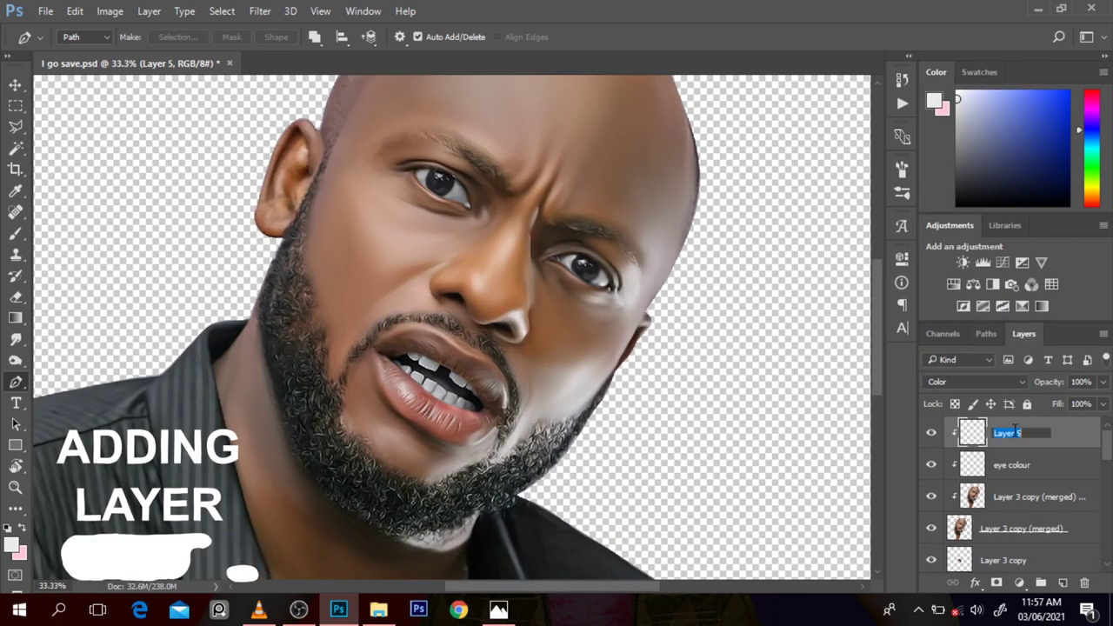
pyautogui.write('teeth')
pyautogui.press('Return')
pyautogui.scroll(-5, 1013, 470)
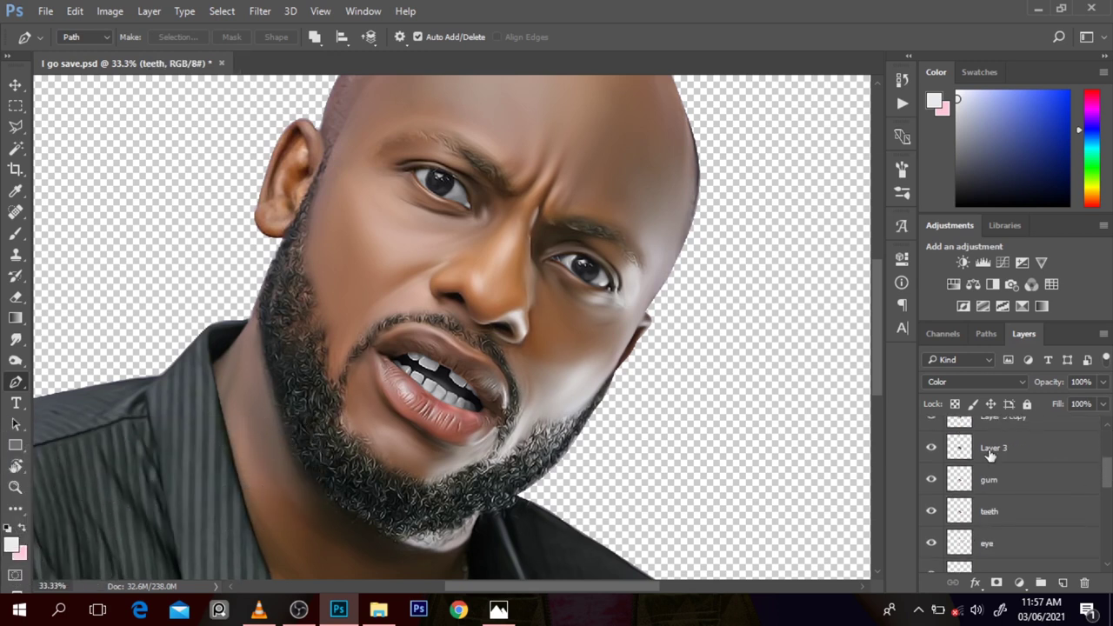
# Add a new layer with a deep red gum colour in Color blend mode
pyautogui.scroll(-3, 973, 517)
pyautogui.scroll(-1, 1043, 495)
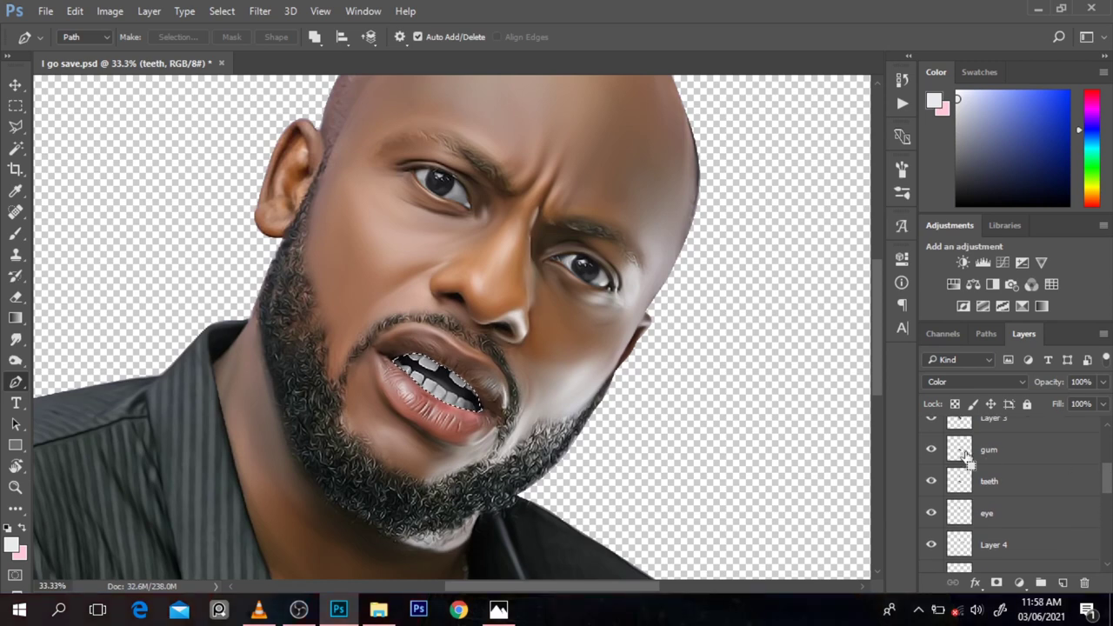
pyautogui.scroll(3, 1013, 487)
pyautogui.hotkey('ctrl', 'shift', 'alt', 'n')
pyautogui.click(1093, 199)
pyautogui.click(1006, 120)
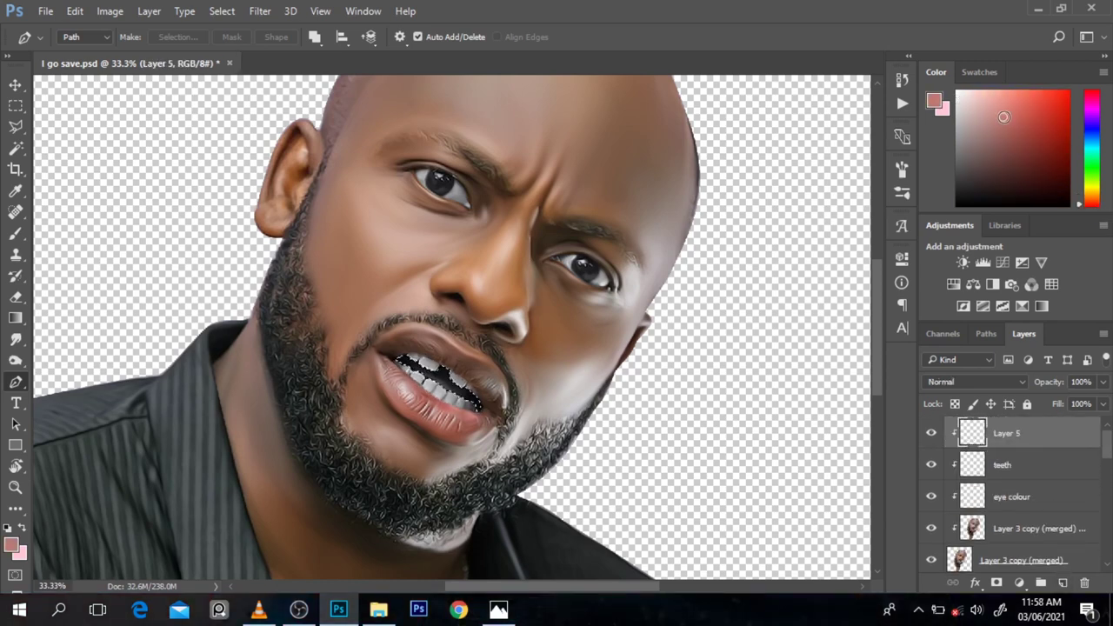
pyautogui.click(974, 381)
pyautogui.click(961, 358)
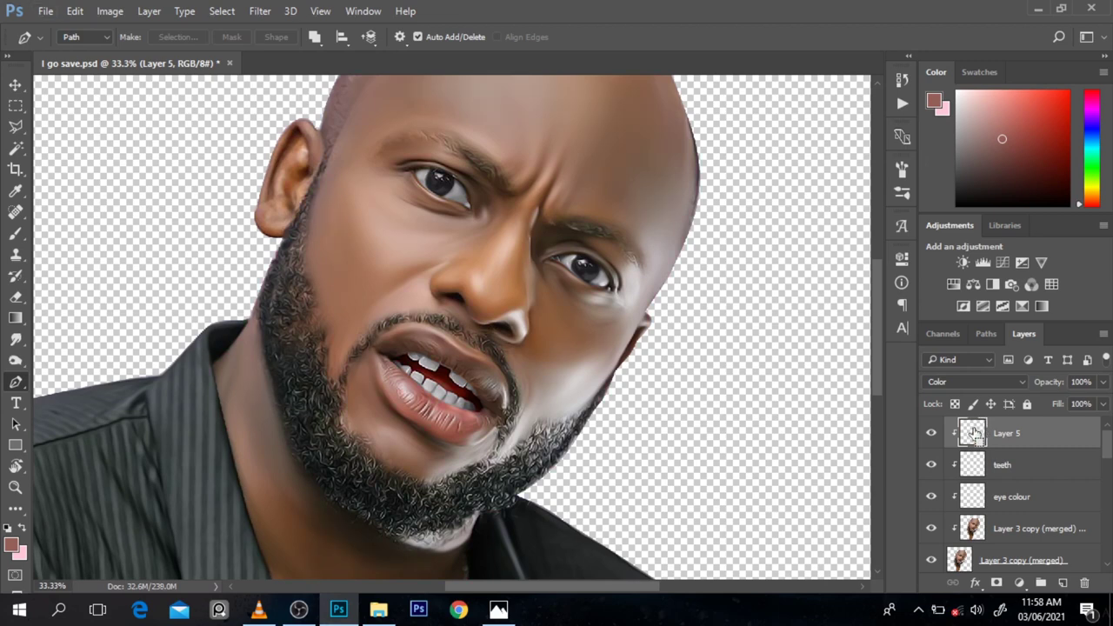
pyautogui.moveTo(1109, 448); pyautogui.dragTo(1107, 502)
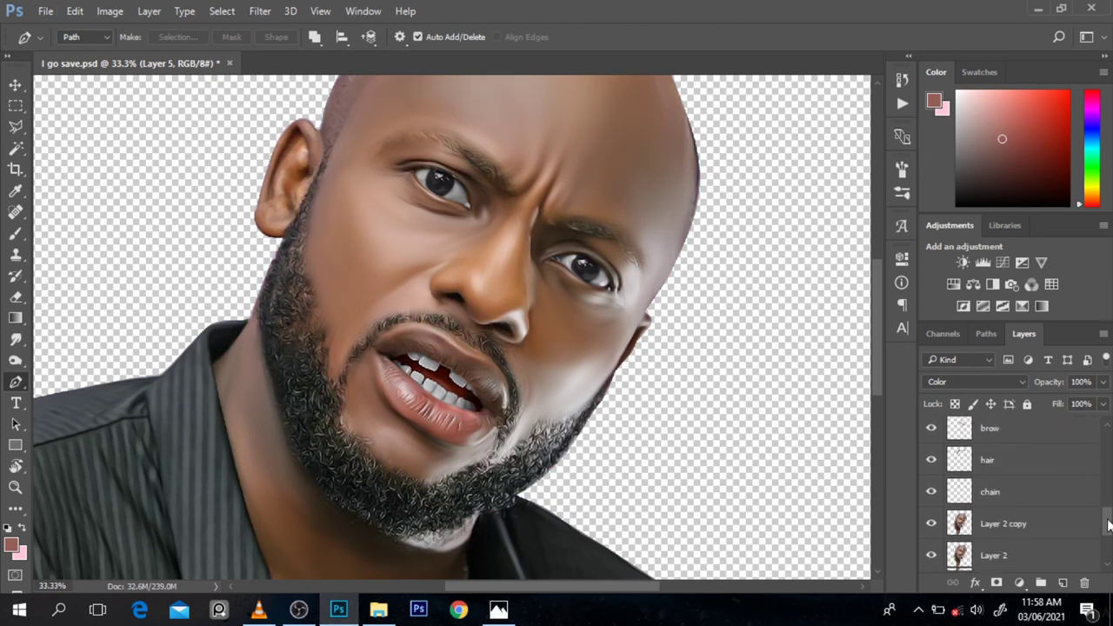
pyautogui.scroll(-1, 1109, 501)
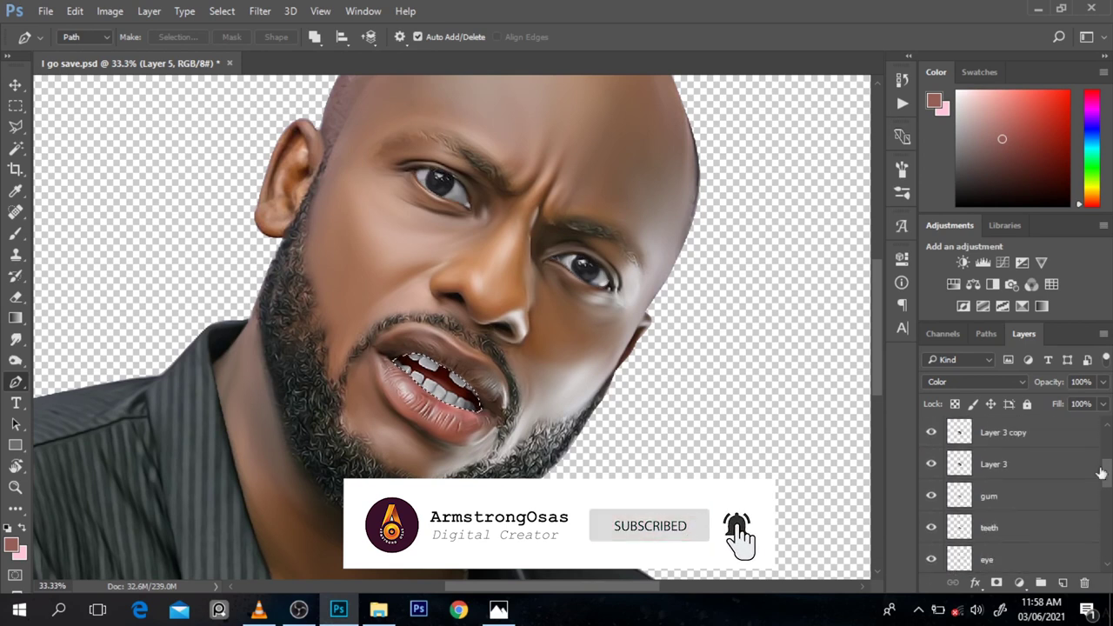
# Rename the red layer 'gum' and fill the lips on a new clipped Color-mode layer
pyautogui.keyDown('ctrl'); pyautogui.click(959, 517); pyautogui.keyUp('ctrl')
pyautogui.hotkey('ctrl', 'shift', 'alt', 'n')
pyautogui.hotkey('ctrl', 'alt', 'g')
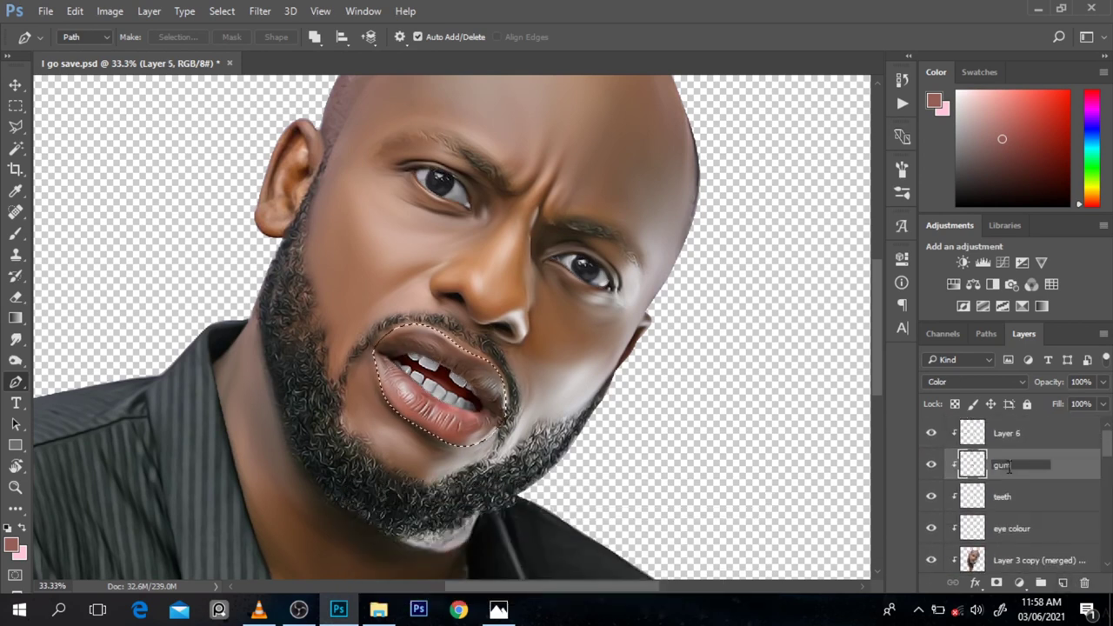
pyautogui.click(1009, 465)
pyautogui.press('b')
pyautogui.keyDown('alt'); pyautogui.click(431, 334); pyautogui.keyUp('alt')
pyautogui.click(1006, 433)
pyautogui.hotkey('alt', 'BackSpace')
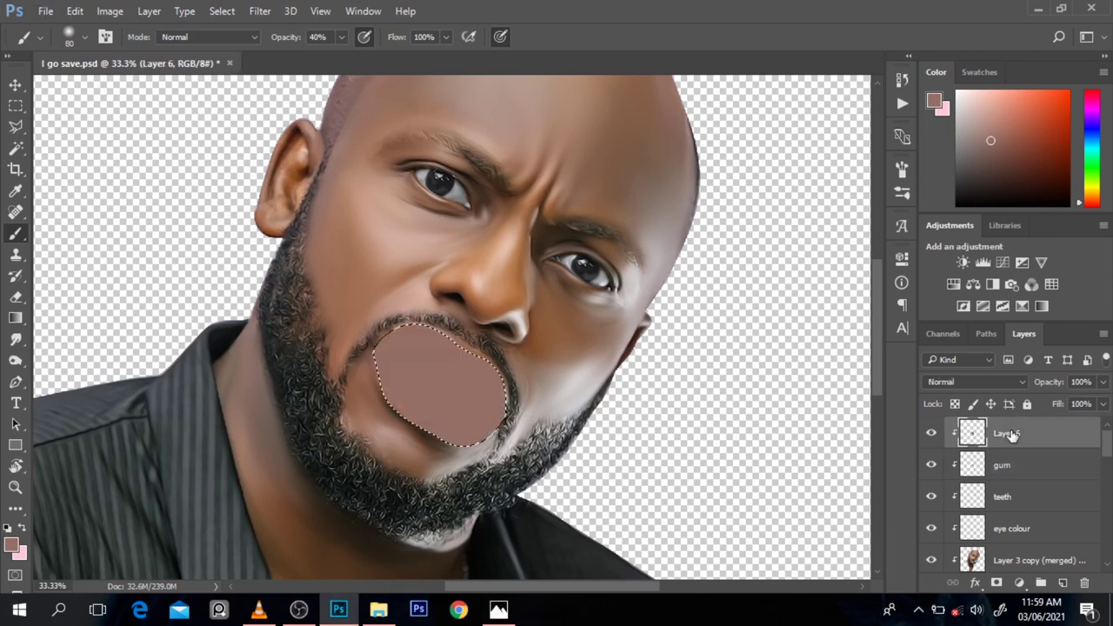
pyautogui.click(977, 382)
pyautogui.click(1069, 360)
# Compare the lip tint, switch to a more saturated red, and move the lips layer below teeth
pyautogui.click(931, 433)
pyautogui.keyDown('alt'); pyautogui.click(443, 395); pyautogui.keyUp('alt')
pyautogui.press(']')
pyautogui.press(']')
pyautogui.press(']')
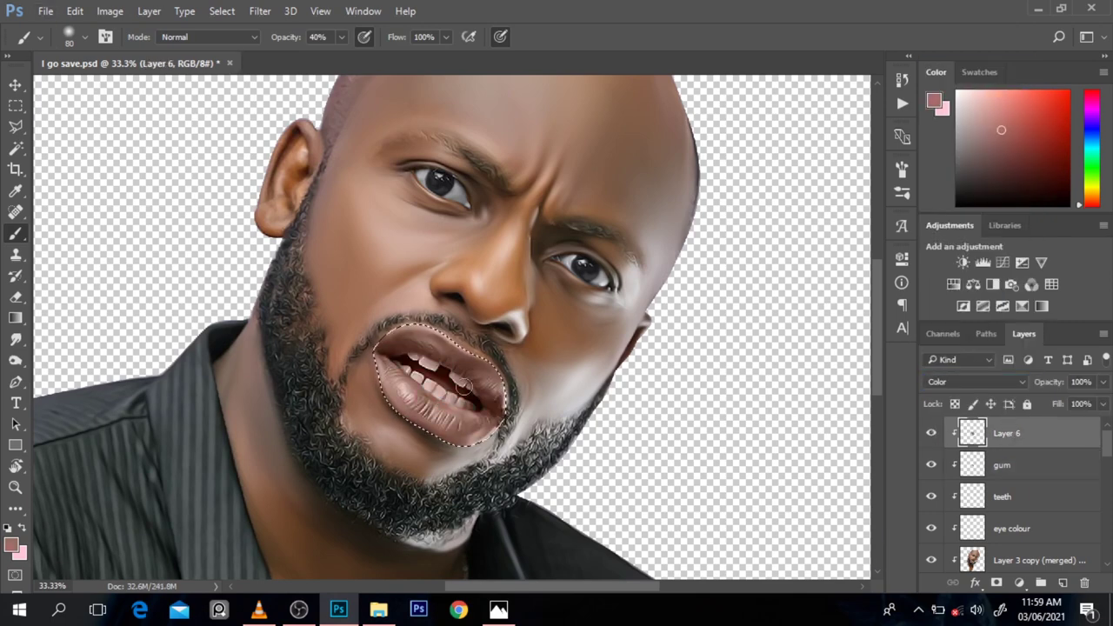
pyautogui.hotkey('ctrl', ',')
pyautogui.keyDown('alt'); pyautogui.click(439, 391); pyautogui.keyUp('alt')
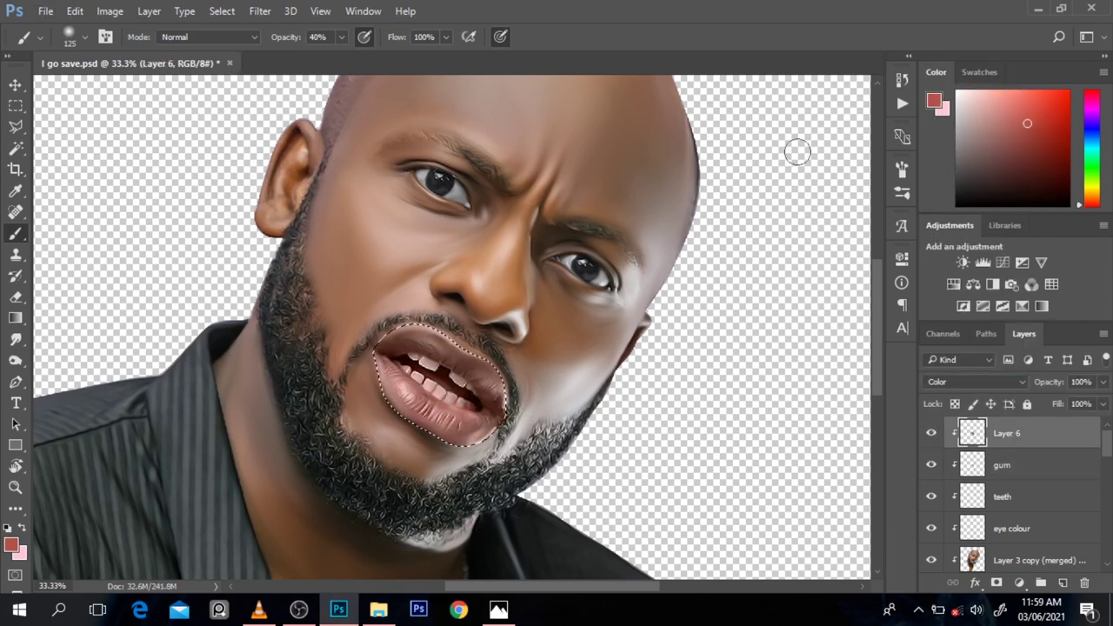
pyautogui.moveTo(932, 443); pyautogui.dragTo(1009, 507)
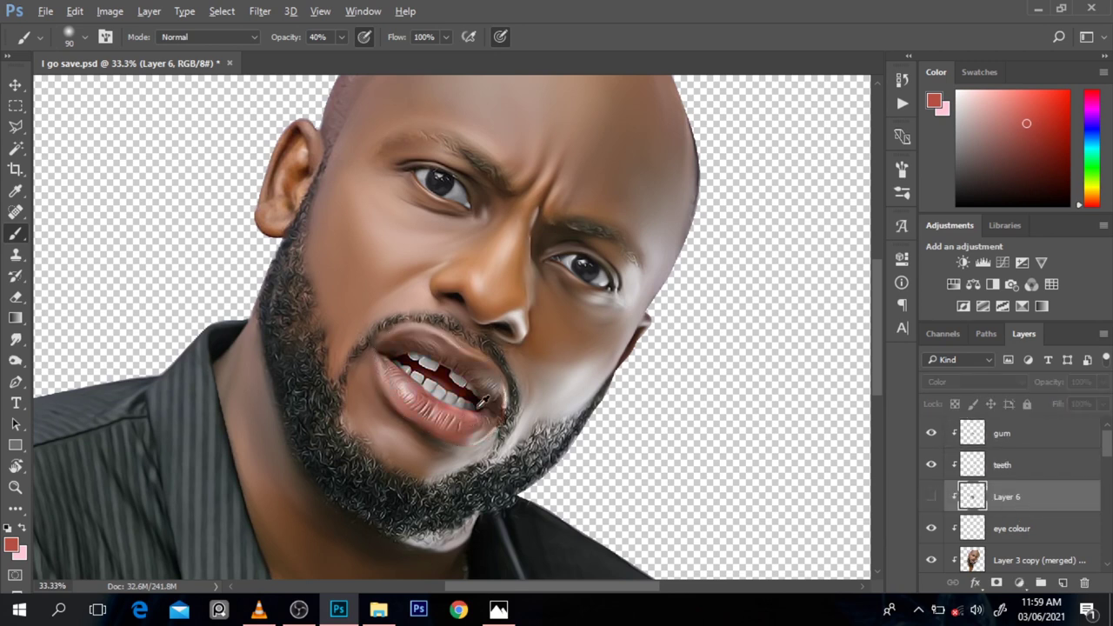
# Sample a brown skin tone and add a new layer above Layer 3 copy
pyautogui.keyDown('alt'); pyautogui.click(476, 371); pyautogui.keyUp('alt')
pyautogui.hotkey('ctrl', 'h')
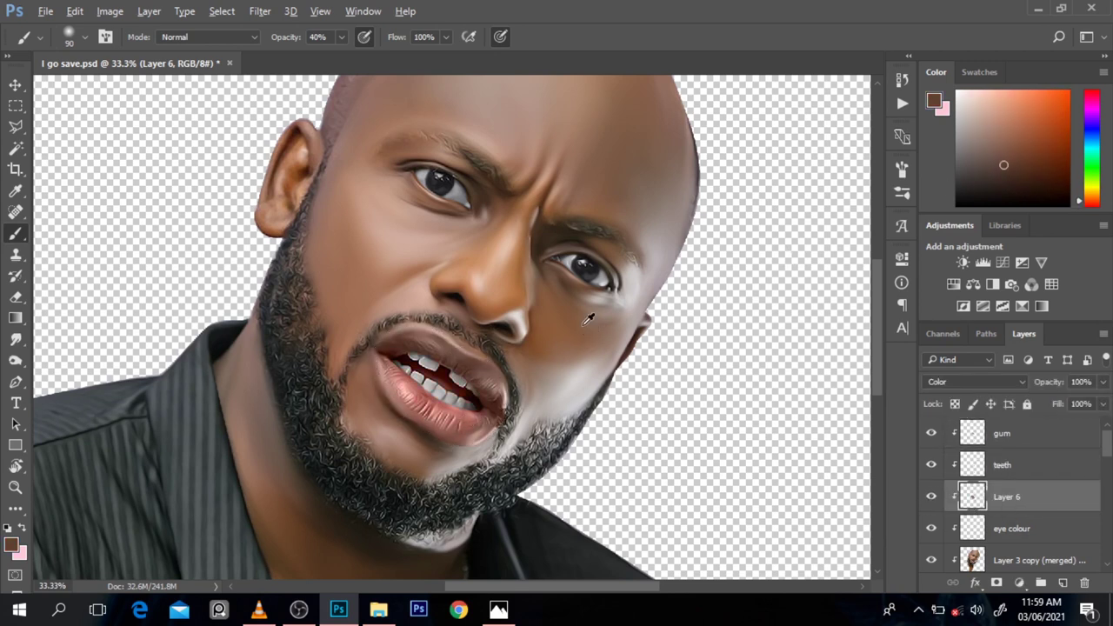
pyautogui.click(1024, 554)
pyautogui.hotkey('ctrl', 'shift', 'alt', 'n')
pyautogui.write('face colour')
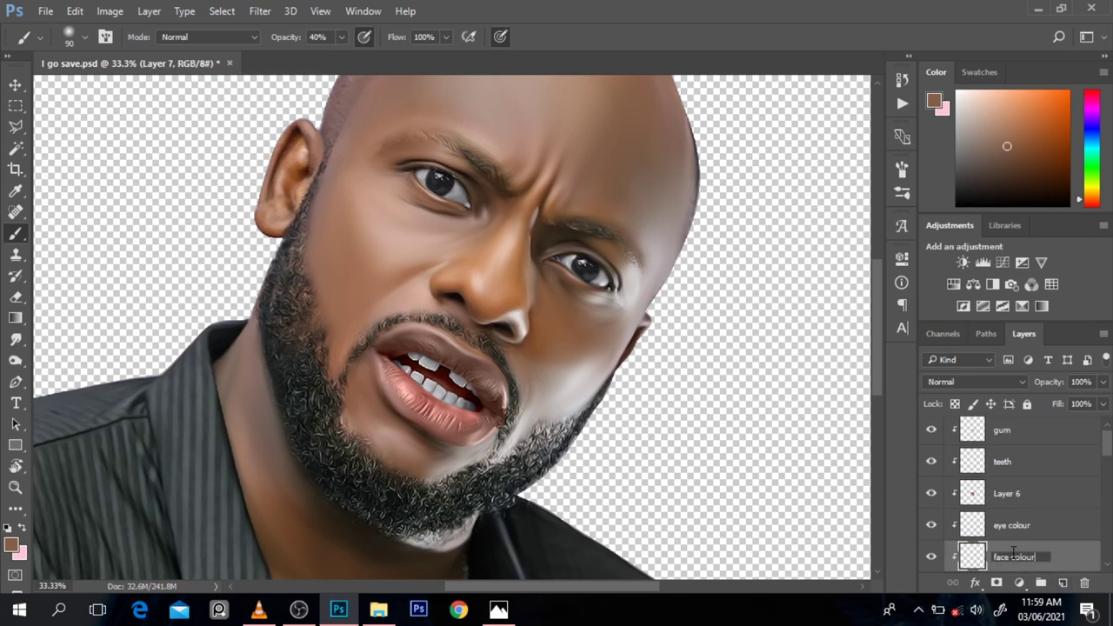
# Name the layer 'face colour', fill it brown in Color mode, and lighten it to light tan
pyautogui.press('Return')
pyautogui.click(979, 72)
pyautogui.click(935, 72)
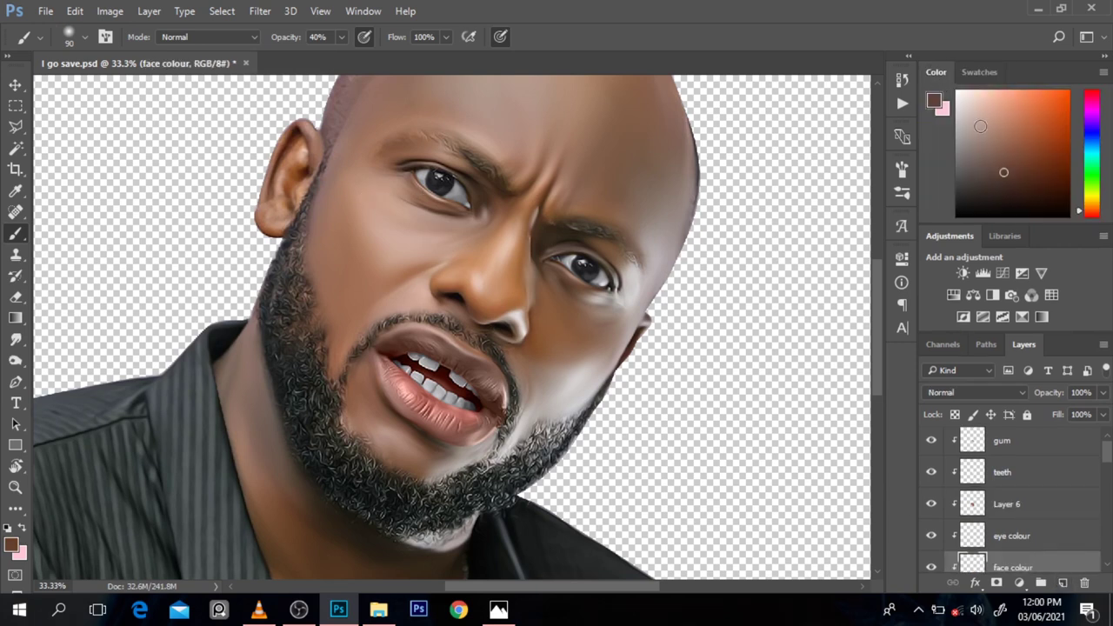
pyautogui.hotkey('alt', 'BackSpace')
pyautogui.click(974, 392)
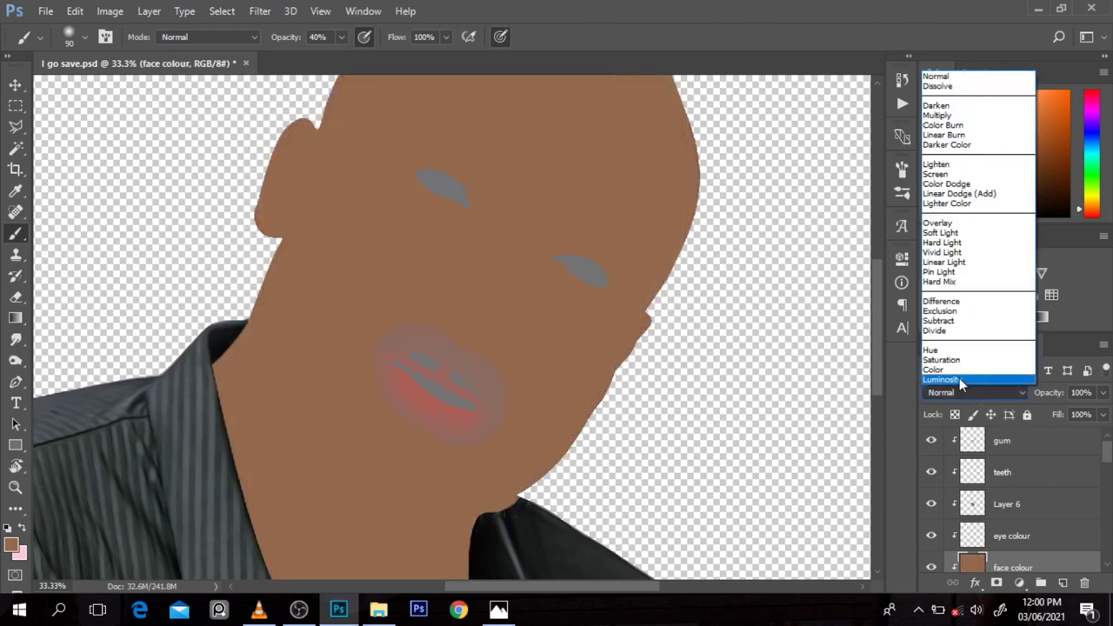
pyautogui.click(959, 377)
pyautogui.scroll(-1, 1014, 500)
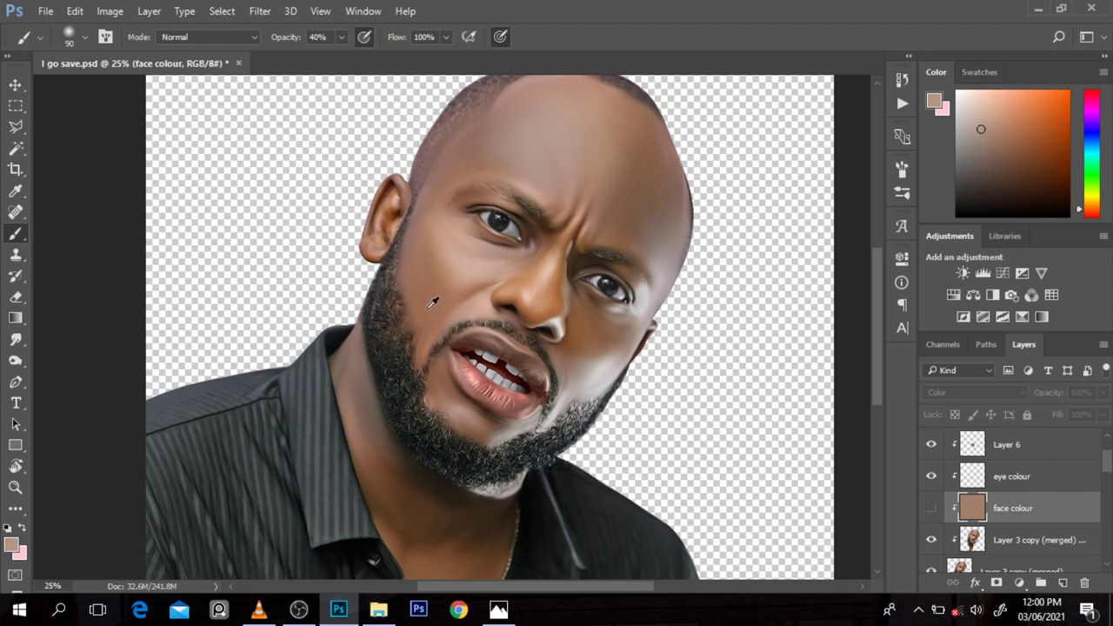
pyautogui.click(932, 511)
pyautogui.moveTo(1001, 130); pyautogui.dragTo(993, 119)
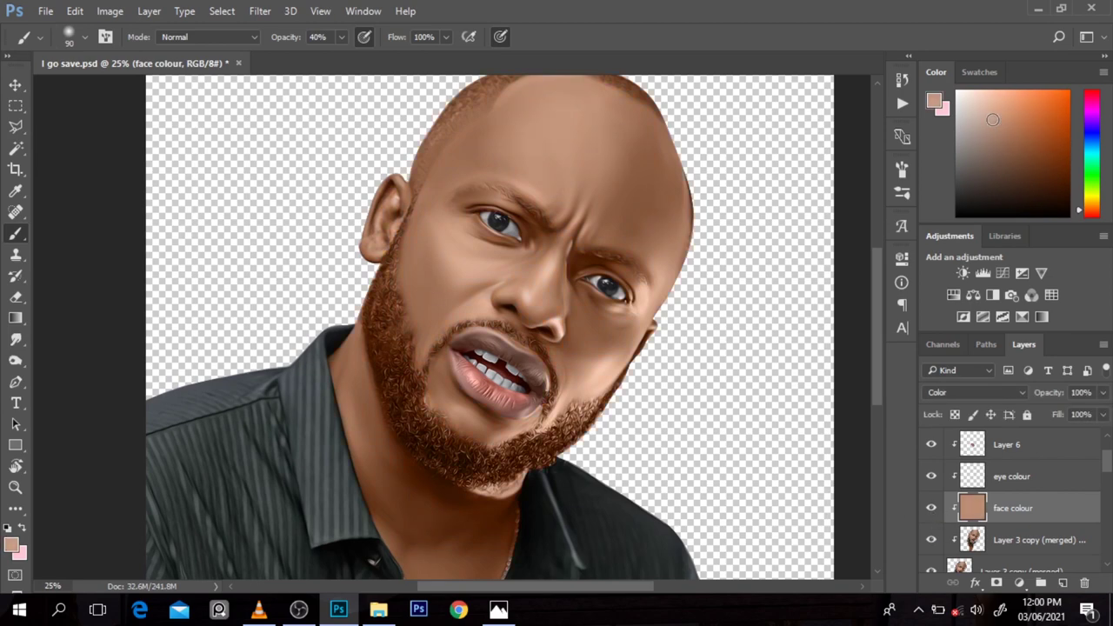
pyautogui.keyDown('alt'); pyautogui.click(664, 325); pyautogui.keyUp('alt')
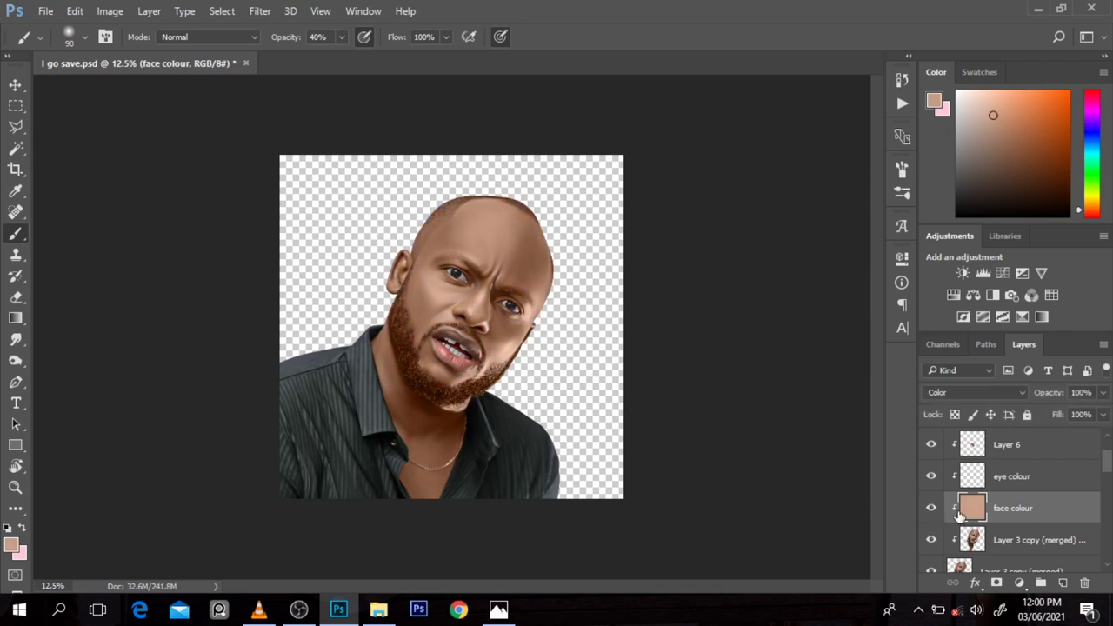
# Fill a new clipped layer with the shirt's dark green and set it to Color blending
pyautogui.scroll(-3, 1013, 505)
pyautogui.click(1009, 557)
pyautogui.click(1063, 583)
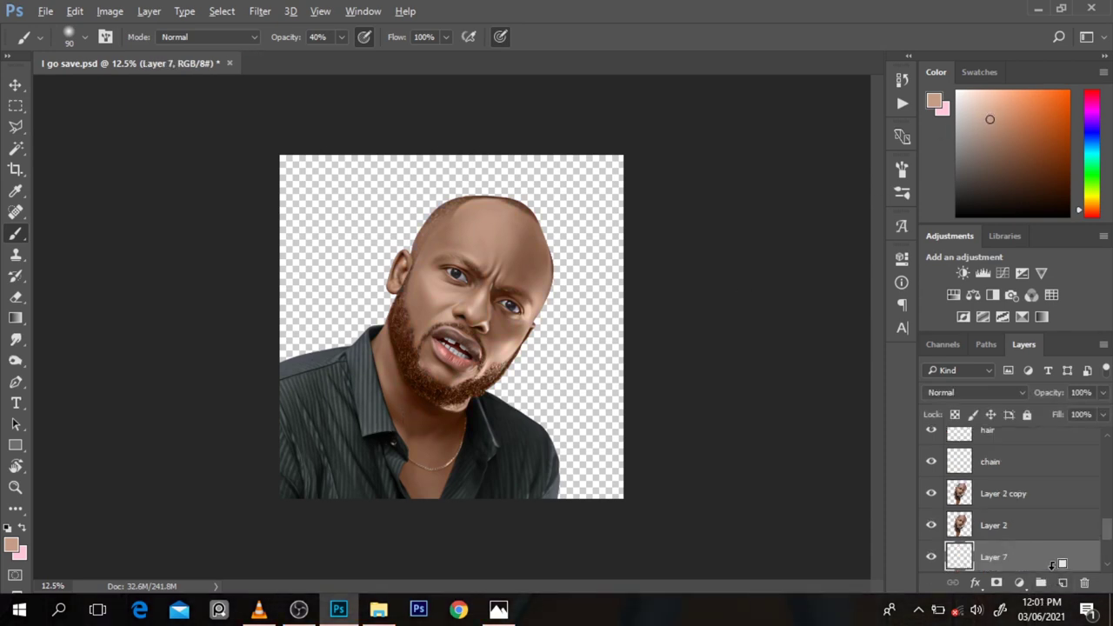
pyautogui.keyDown('alt'); pyautogui.click(348, 432); pyautogui.keyUp('alt')
pyautogui.hotkey('alt', 'BackSpace')
pyautogui.click(974, 392)
pyautogui.click(966, 375)
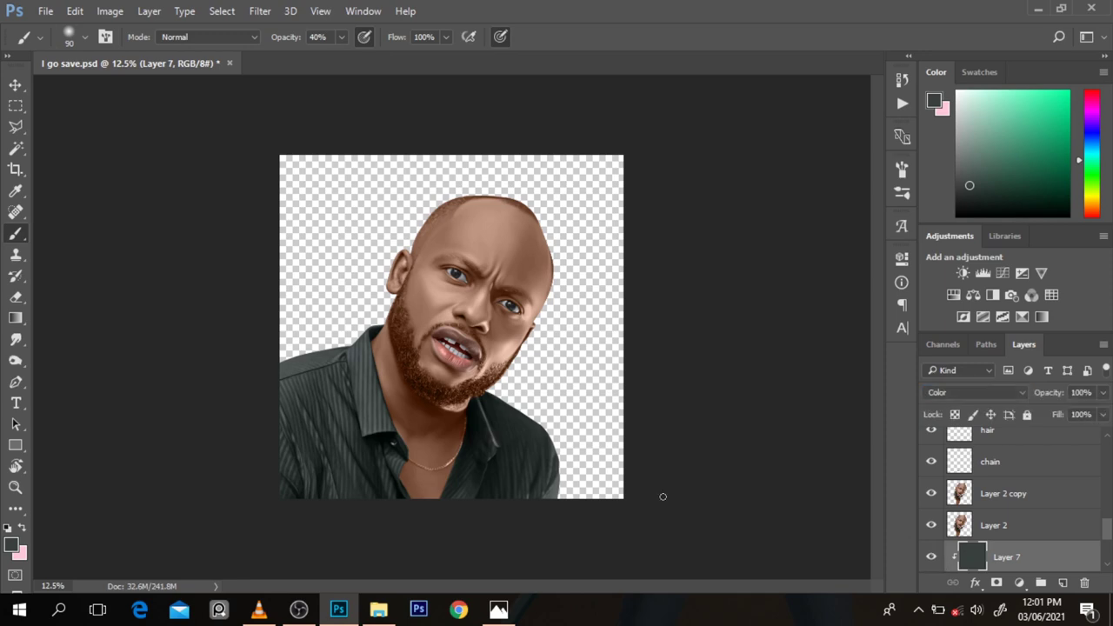
# Add a new layer clipped above face colour and rename it 'chain'
pyautogui.scroll(3, 333, 502)
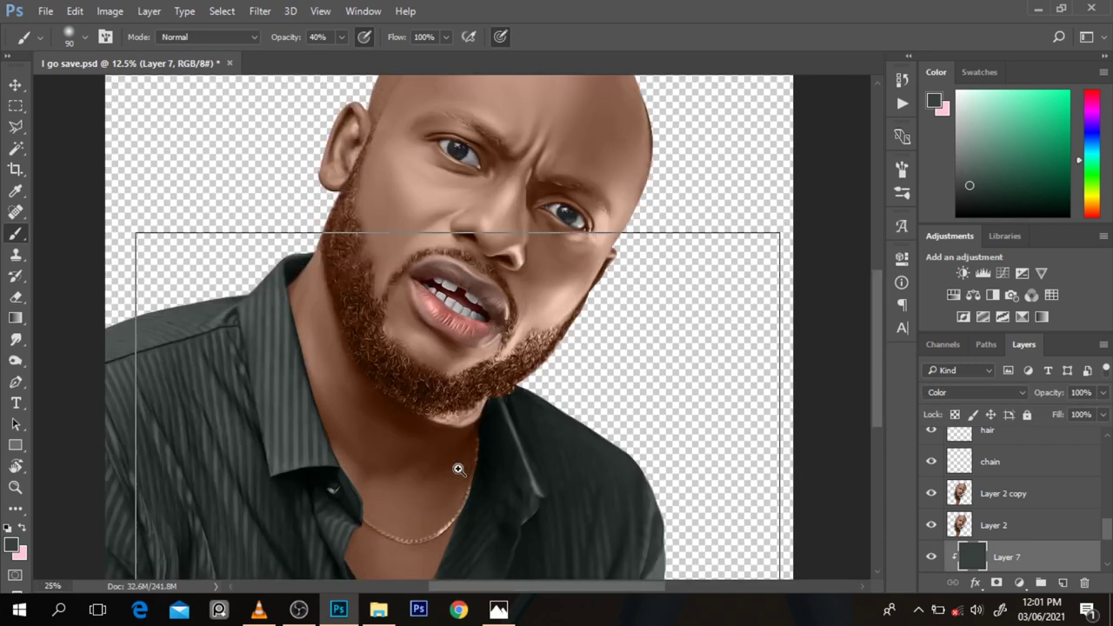
pyautogui.scroll(5, 1013, 487)
pyautogui.click(1013, 443)
pyautogui.click(1061, 582)
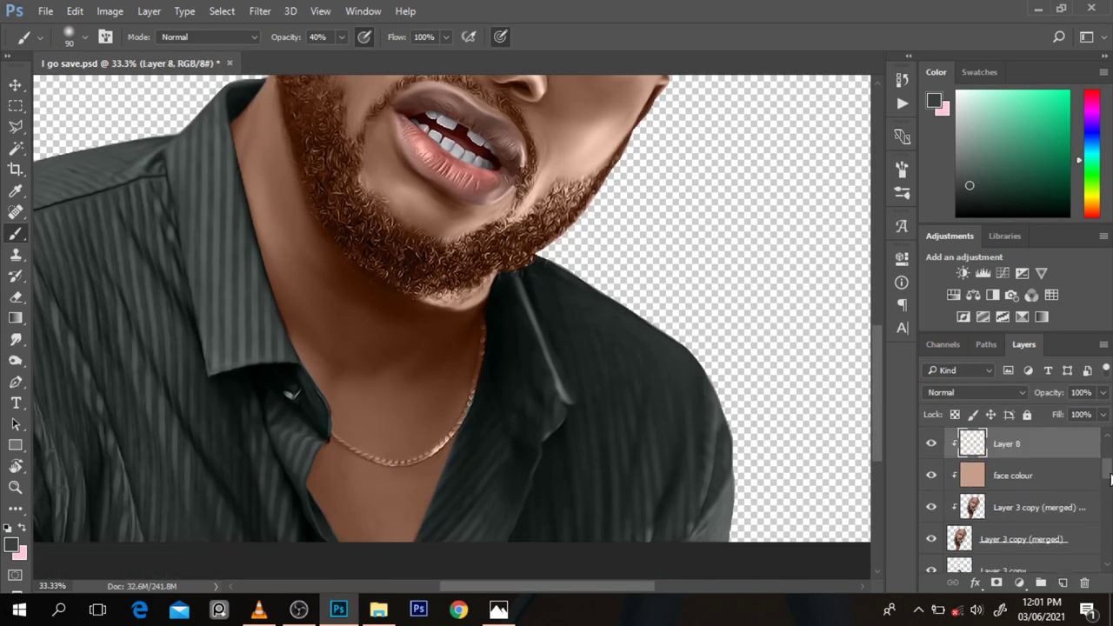
pyautogui.moveTo(1108, 470)
pyautogui.mouseDown()
pyautogui.moveTo(1108, 525)
pyautogui.moveTo(1108, 470)
pyautogui.mouseUp()
pyautogui.doubleClick(1007, 468)
pyautogui.write('chain')
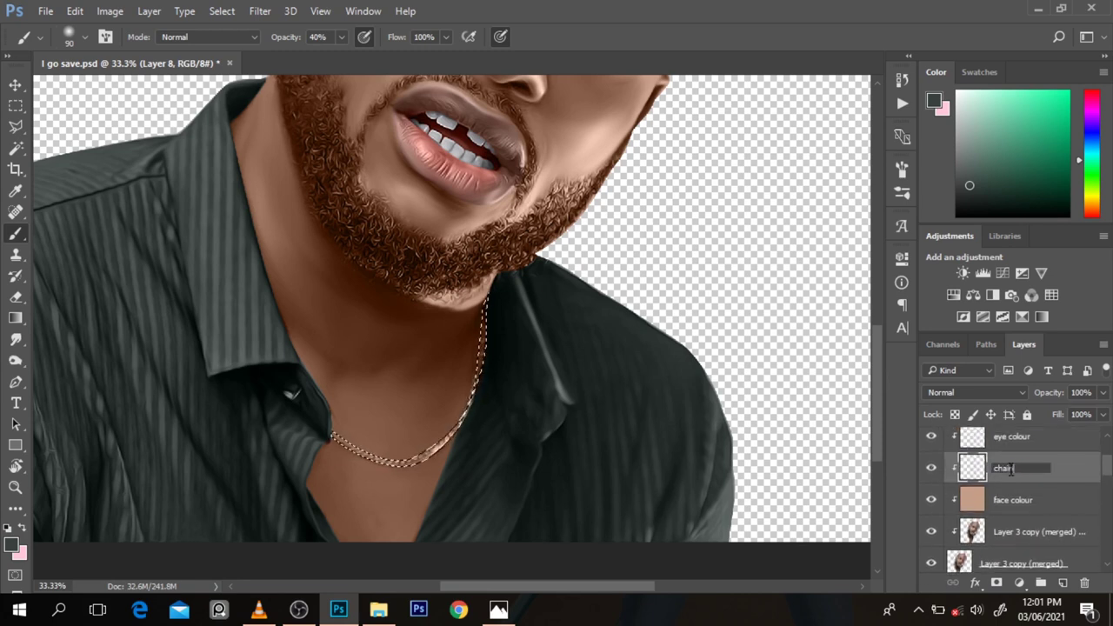
pyautogui.press('Return')
# Fill the chain selection with gold, set the layer to Color, and deselect
pyautogui.click(968, 107)
pyautogui.click(1094, 139)
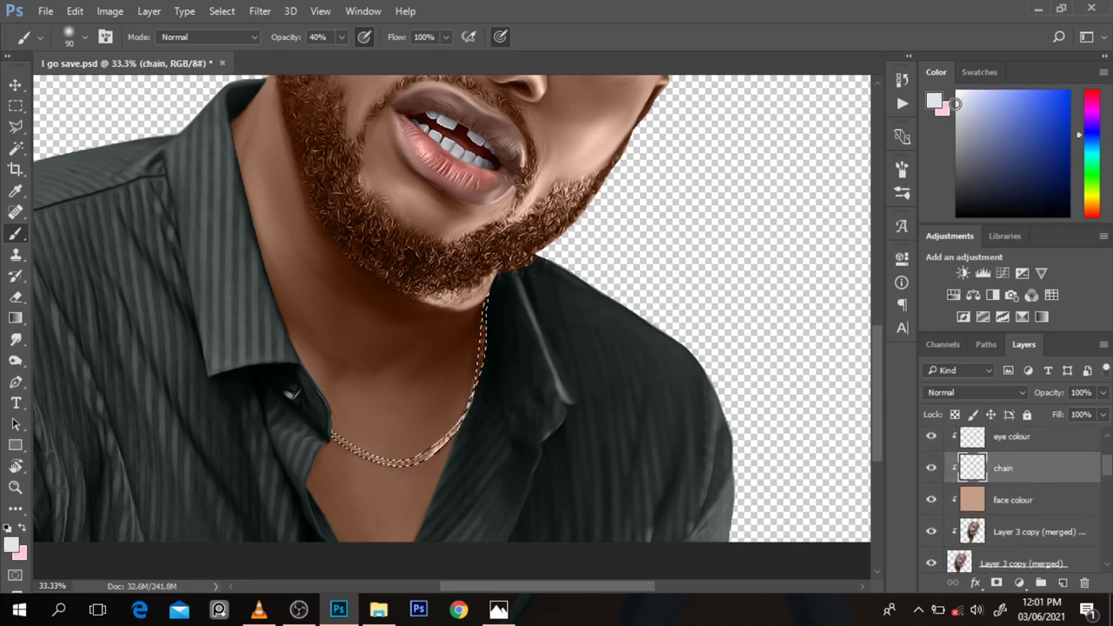
pyautogui.hotkey('alt', 'BackSpace')
pyautogui.click(1091, 196)
pyautogui.click(974, 392)
pyautogui.hotkey('ctrl', 'd')
pyautogui.hotkey('ctrl', '-')
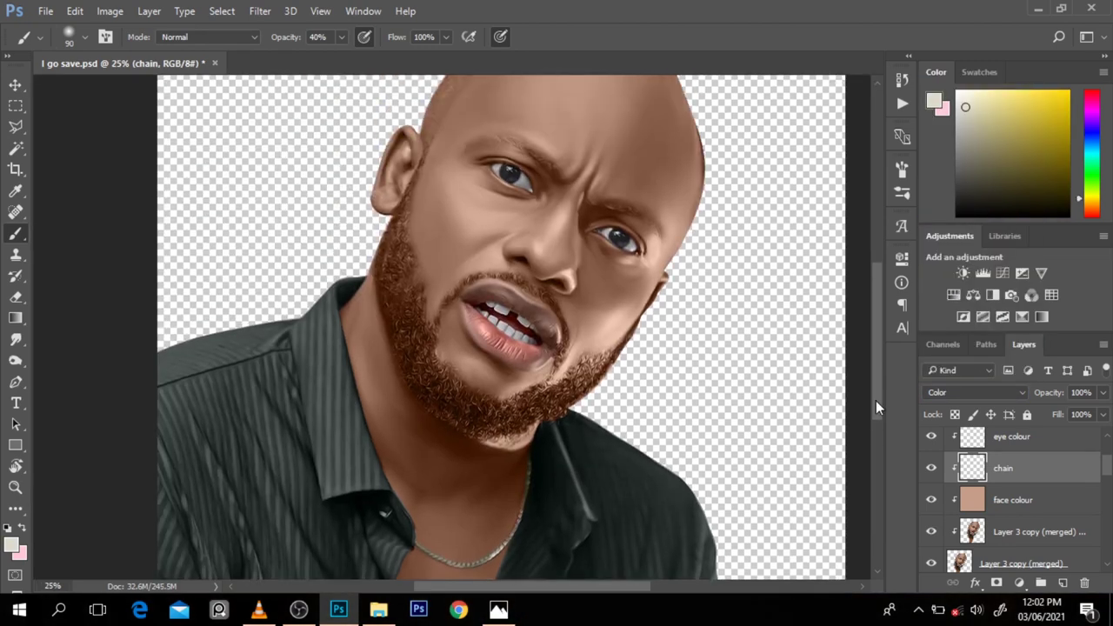
# Create Layer 8 with the scalp hair filled dark and set to Color blending
pyautogui.hotkey('ctrl', 'shift', 'alt', 'n')
pyautogui.moveTo(1108, 474); pyautogui.dragTo(1109, 515)
pyautogui.scroll(2, 1017, 504)
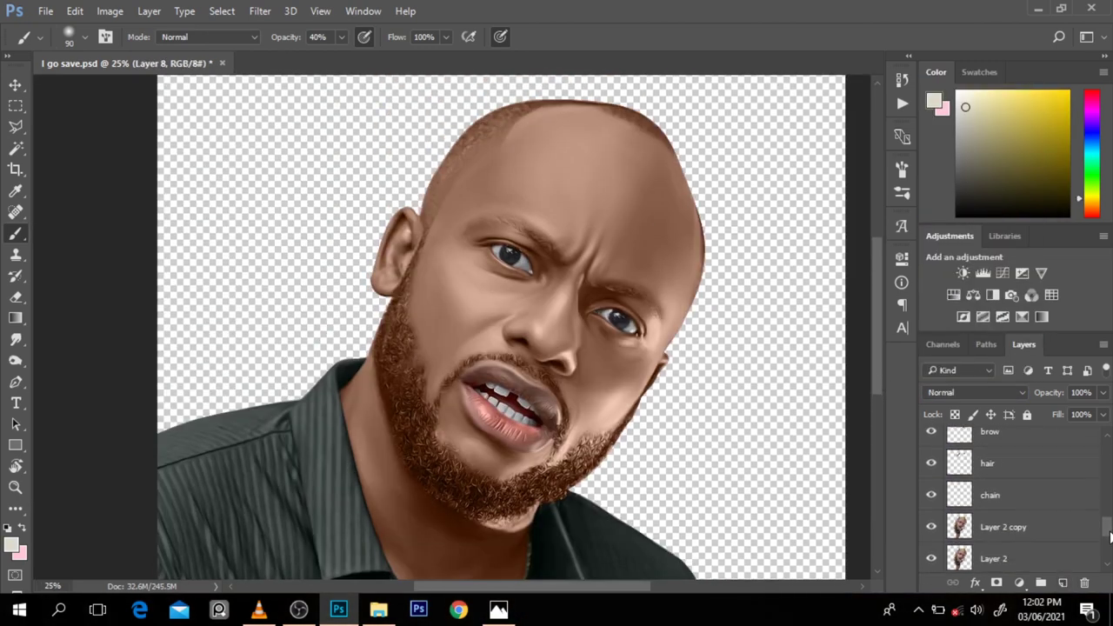
pyautogui.keyDown('alt'); pyautogui.click(502, 111); pyautogui.keyUp('alt')
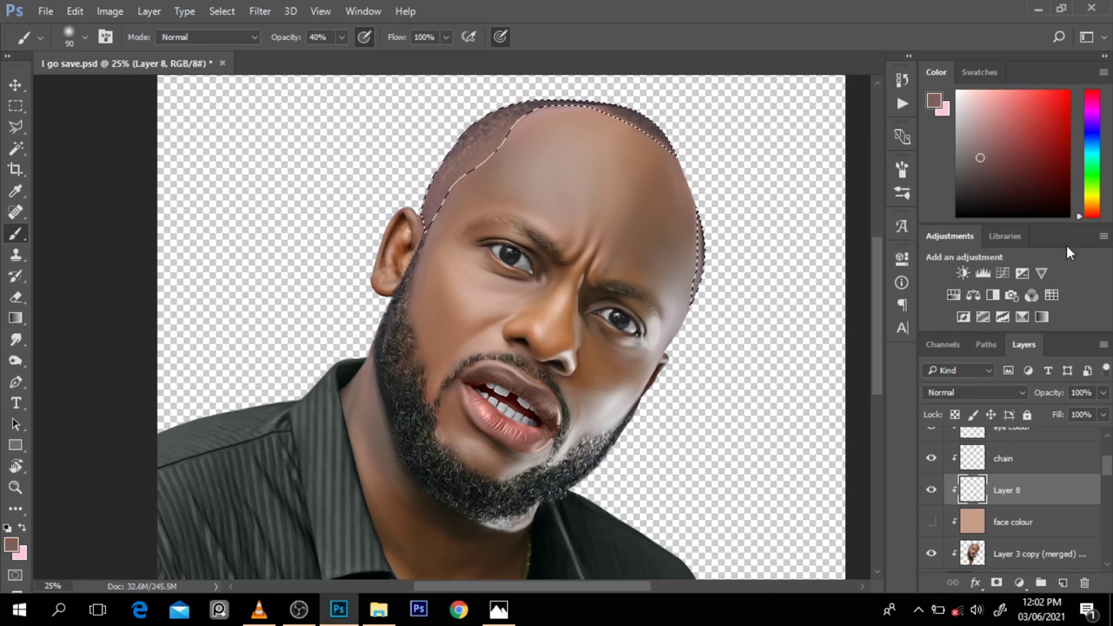
pyautogui.hotkey('ctrl', 'd')
pyautogui.click(974, 392)
pyautogui.click(984, 366)
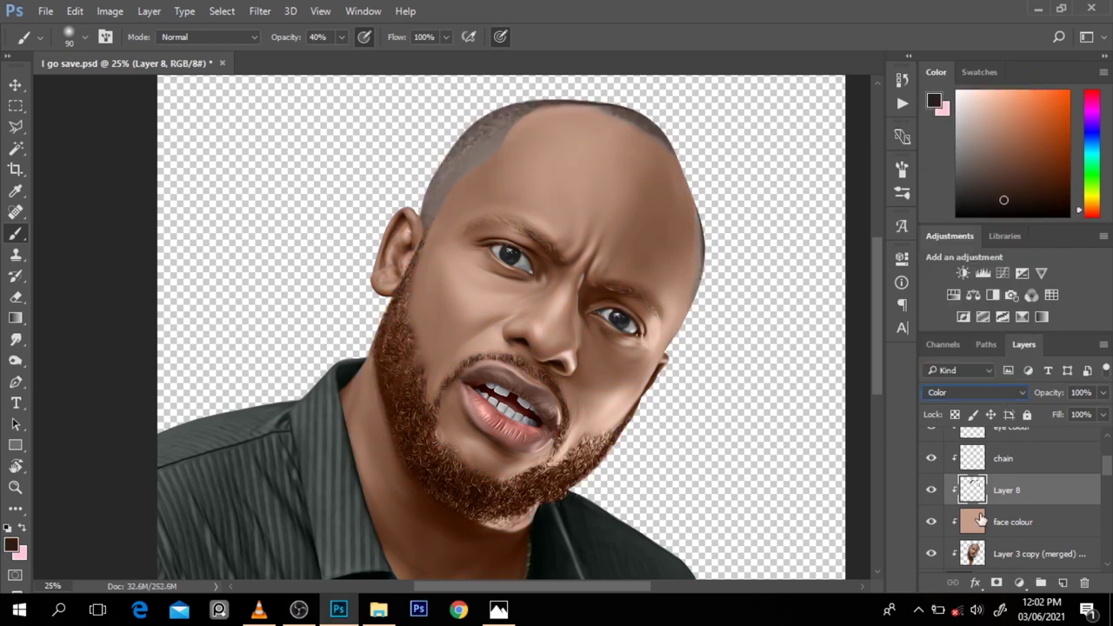
# Create Layer 9 above face colour, fill the beard selection dark brown, set Color blending
pyautogui.click(981, 519)
pyautogui.hotkey('ctrl', 'shift', 'alt', 'n')
pyautogui.scroll(-2, 974, 514)
pyautogui.keyDown('ctrl'); pyautogui.click(972, 522); pyautogui.keyUp('ctrl')
pyautogui.scroll(2, 974, 513)
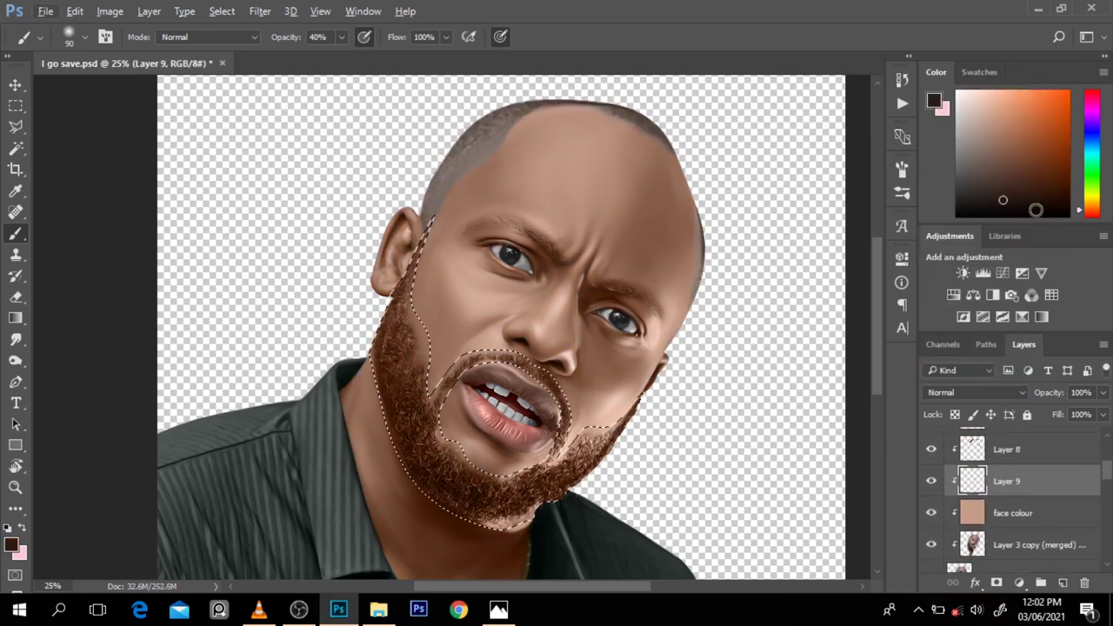
pyautogui.hotkey('alt', 'BackSpace')
pyautogui.click(972, 393)
pyautogui.click(983, 365)
pyautogui.hotkey('ctrl', 'd')
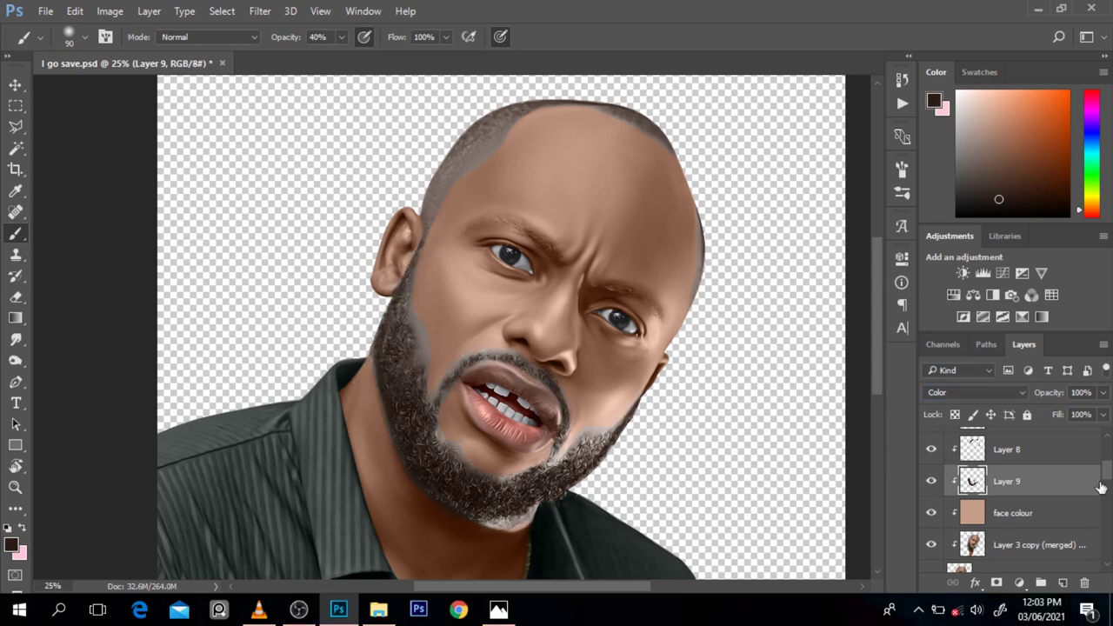
# Load the eyebrow selection and make Layer 8 the active layer
pyautogui.scroll(-3, 1101, 487)
pyautogui.keyDown('ctrl'); pyautogui.click(972, 505); pyautogui.keyUp('ctrl')
pyautogui.scroll(3, 1009, 487)
pyautogui.click(1007, 444)
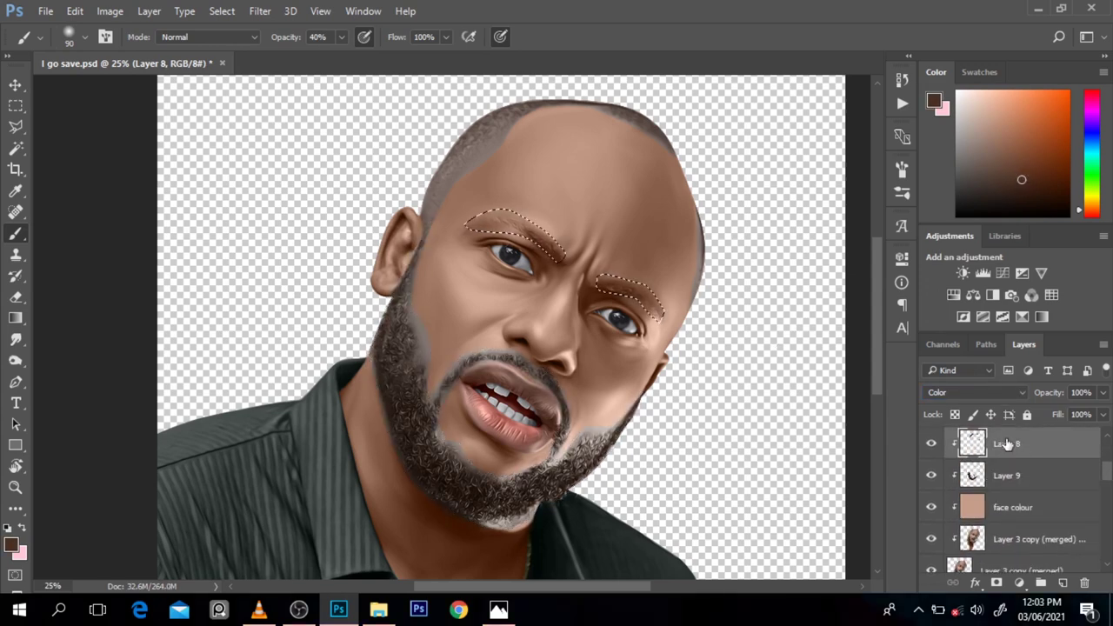
# Mask Layer 8 and paint out its tint along the head's right edge
pyautogui.press('e')
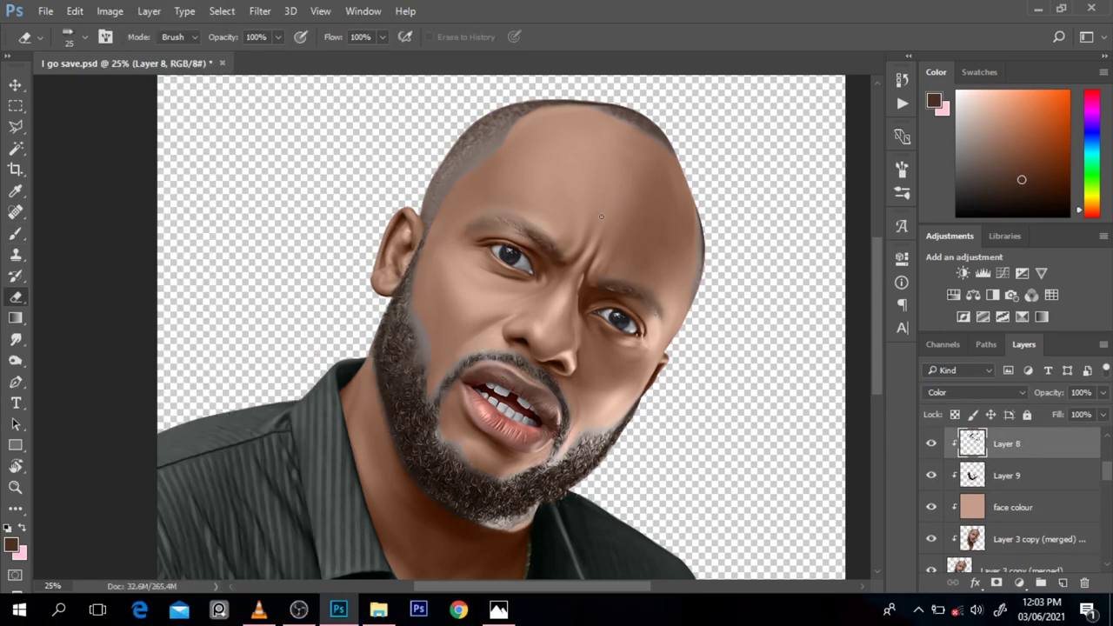
pyautogui.moveTo(223, 37); pyautogui.dragTo(182, 36)
pyautogui.hotkey('ctrl', '+')
pyautogui.click(998, 583)
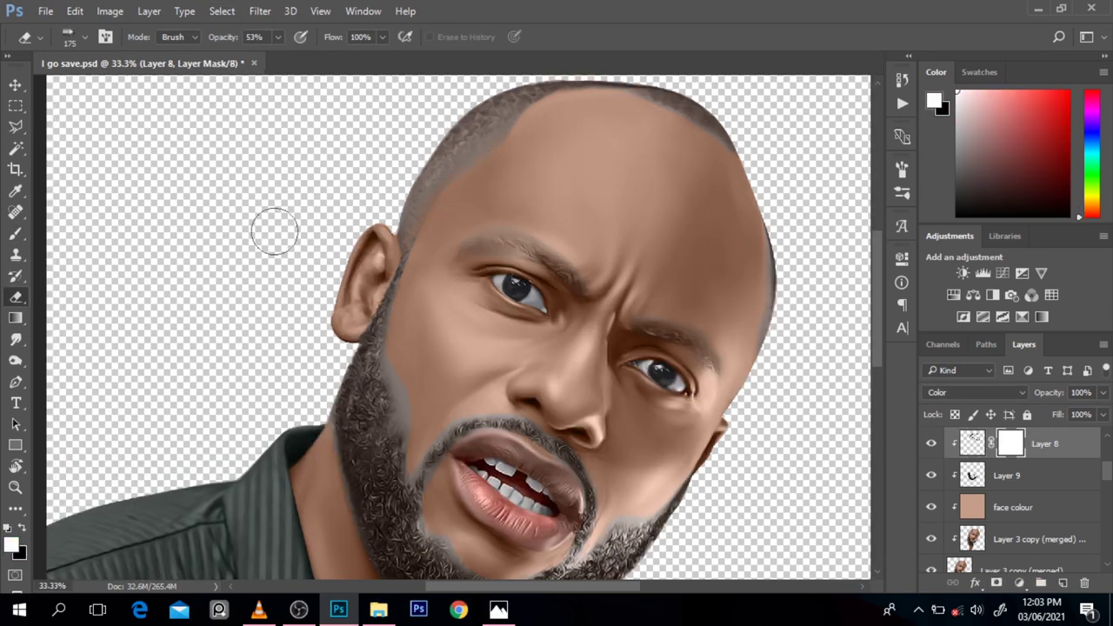
pyautogui.press('b')
pyautogui.moveTo(696, 128); pyautogui.dragTo(769, 313)
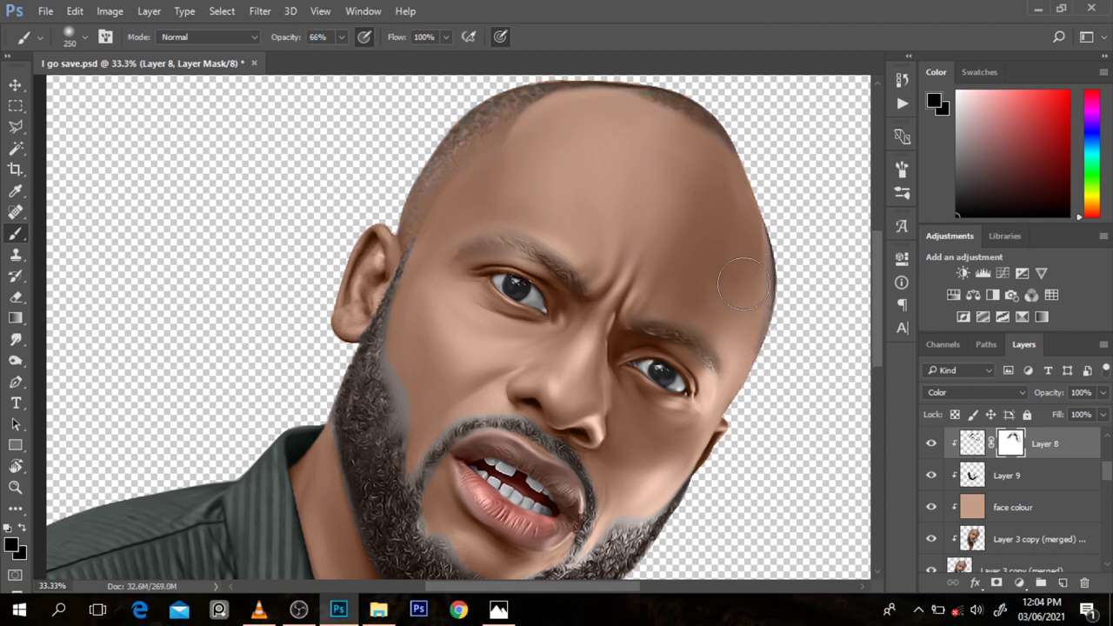
# Refine Layer 9's mask around the mouth and jaw with a size 70 brush
pyautogui.hotkey('alt', '[')
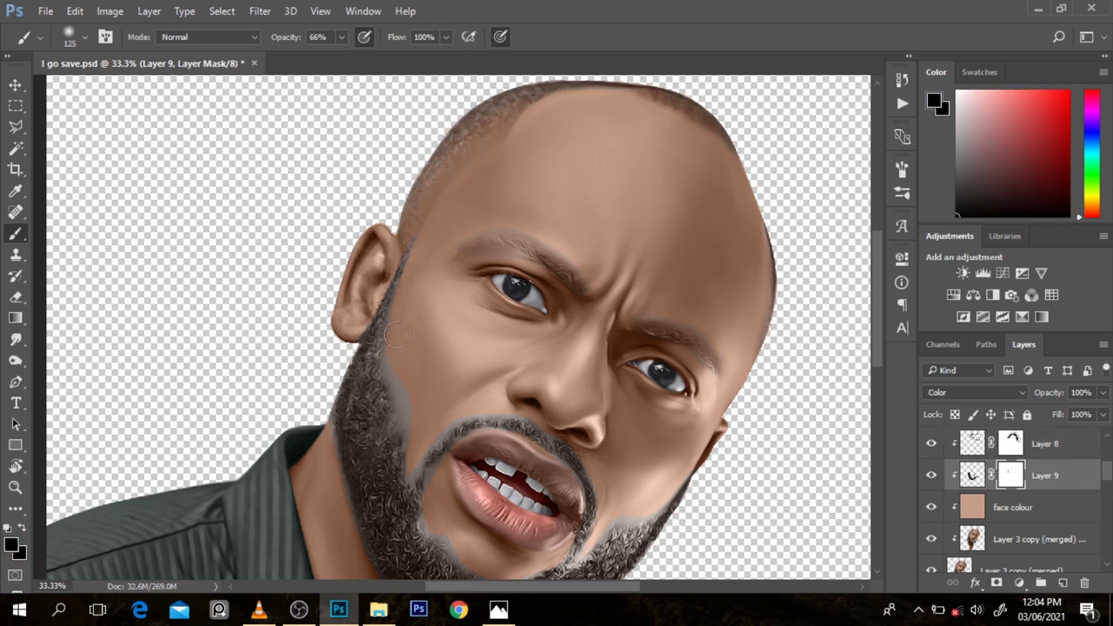
pyautogui.hotkey('ctrl', '+')
pyautogui.press('[')
pyautogui.press('[')
pyautogui.press('[')
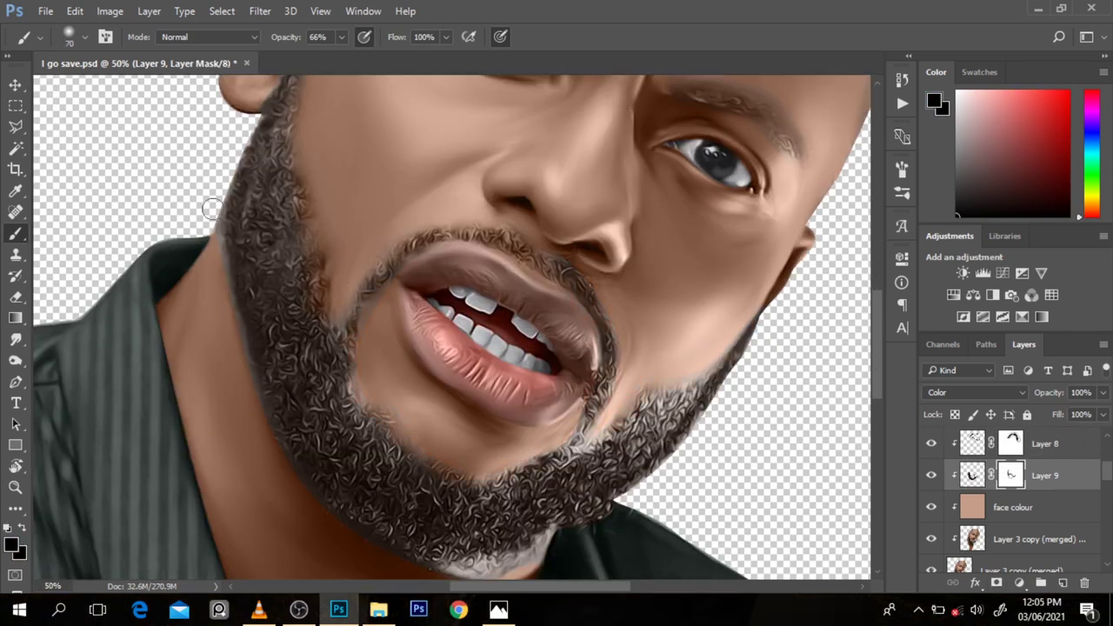
pyautogui.scroll(-2, 456, 496)
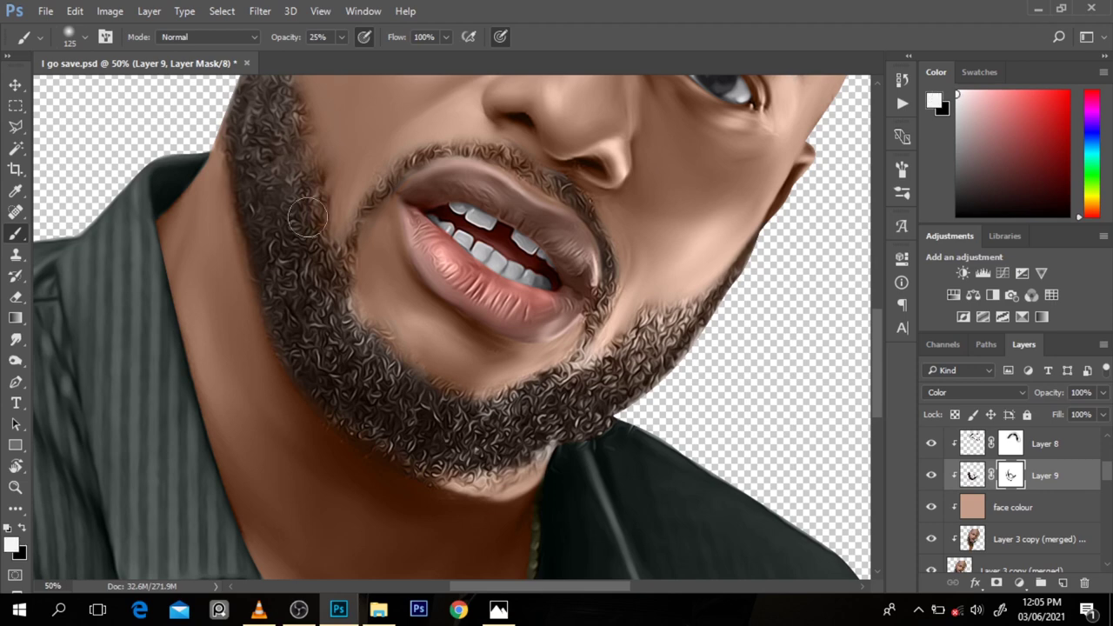
pyautogui.scroll(2, 291, 209)
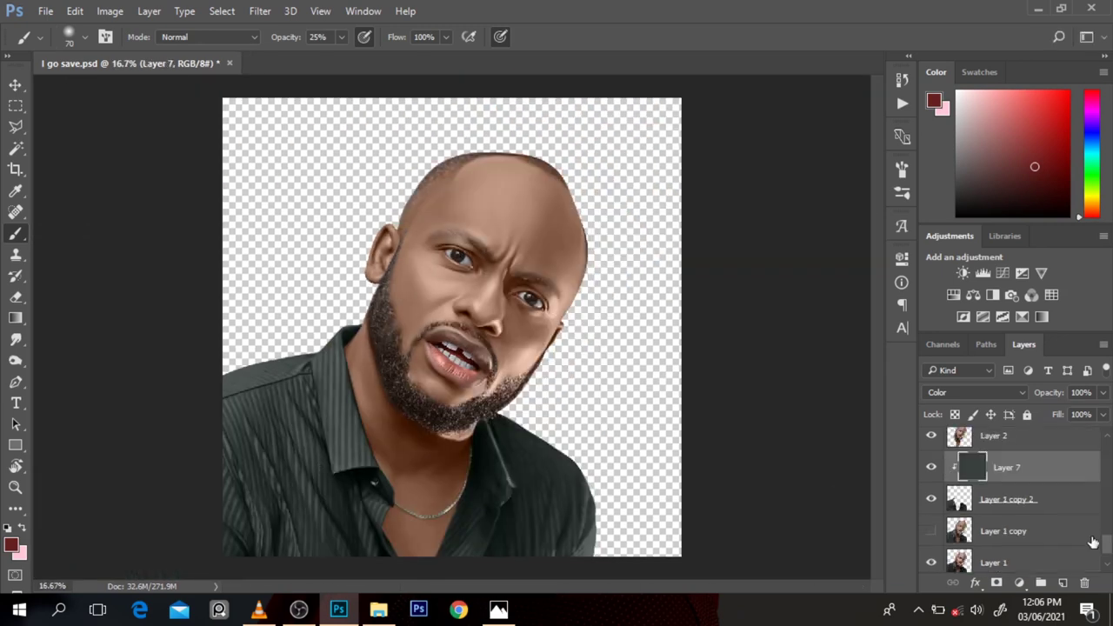
# Pick a dark purple-blue colour and resize the brush for the brow area on Layer 9's mask
pyautogui.click(1091, 127)
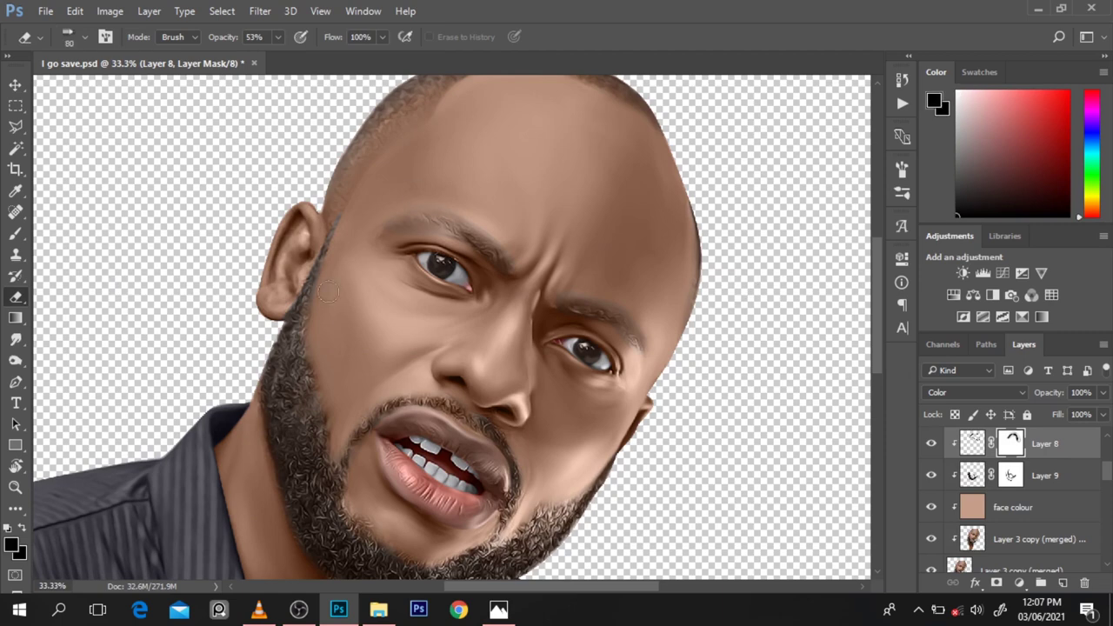
pyautogui.scroll(1, 497, 215)
pyautogui.press('[')
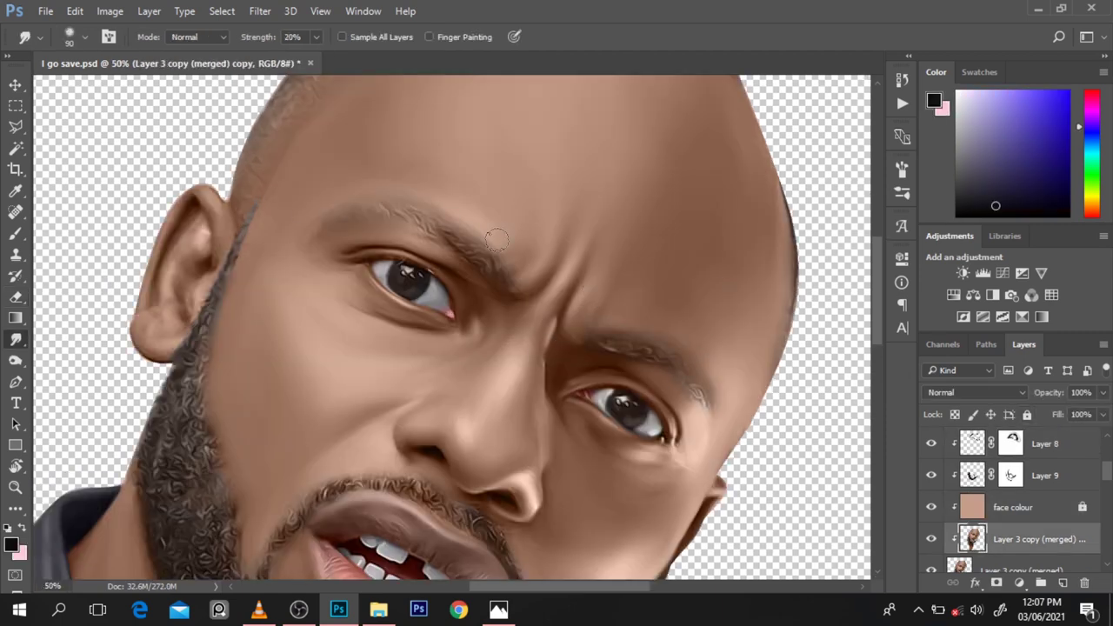
pyautogui.hotkey('alt', ']')
pyautogui.hotkey('alt', ']')
pyautogui.press('b')
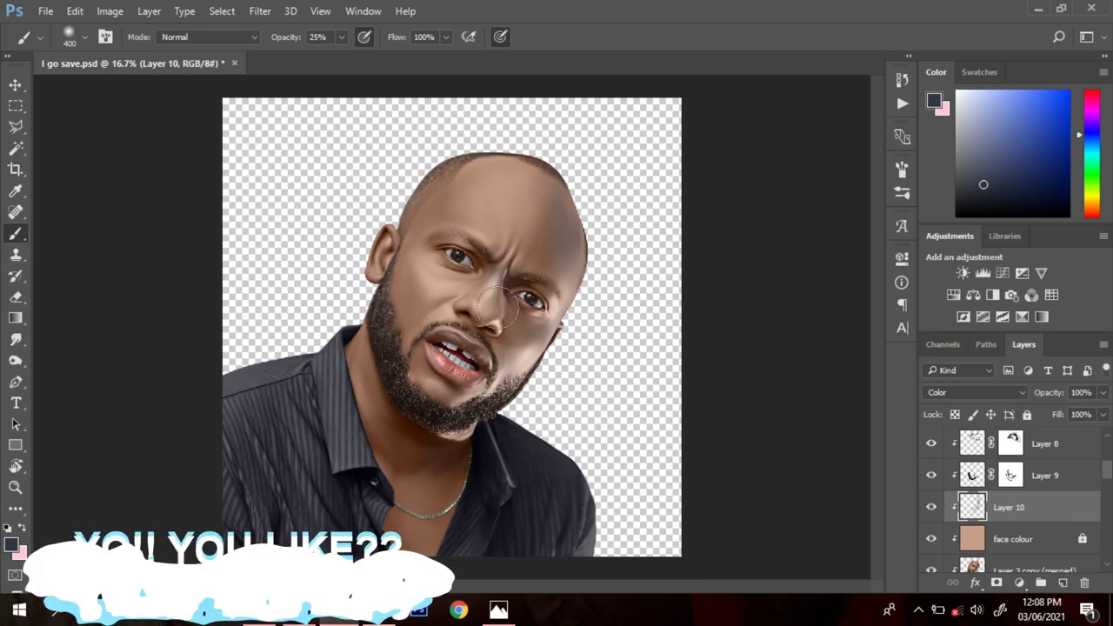
# Lower Layer 10's opacity to about 42% and toggle its visibility to compare
pyautogui.moveTo(1035, 393); pyautogui.dragTo(1009, 392)
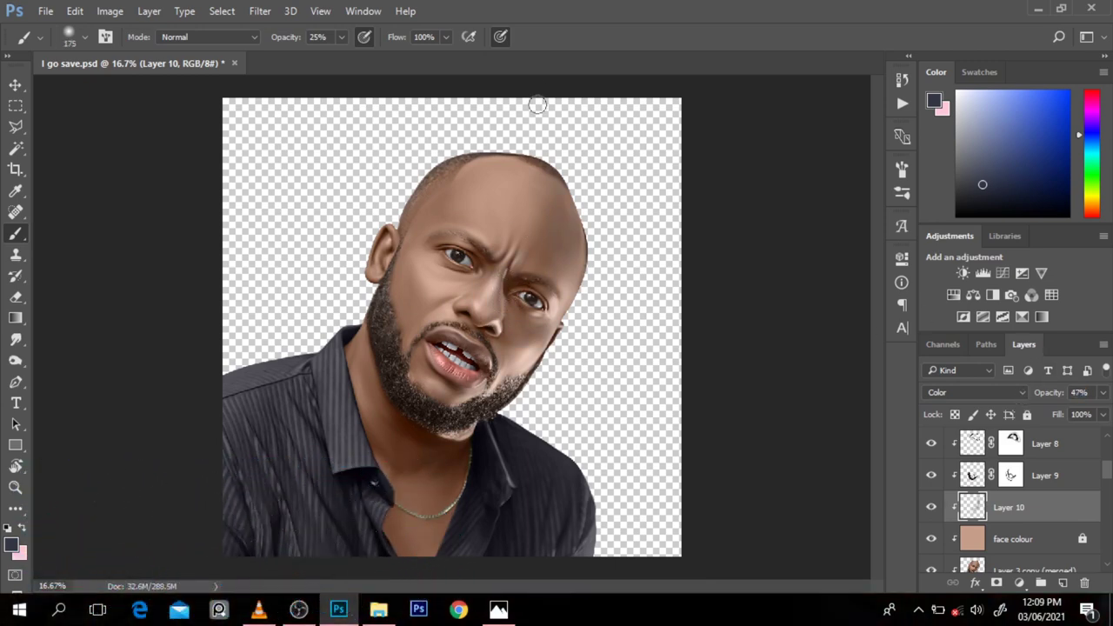
pyautogui.moveTo(932, 507); pyautogui.dragTo(931, 539)
pyautogui.click(932, 507)
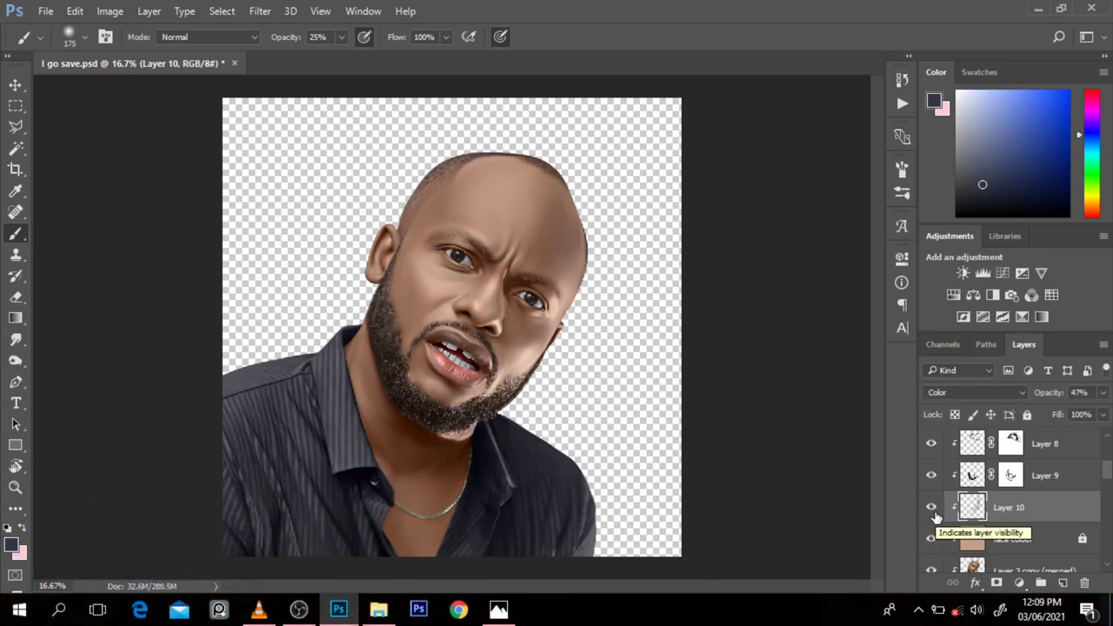
pyautogui.click(932, 540)
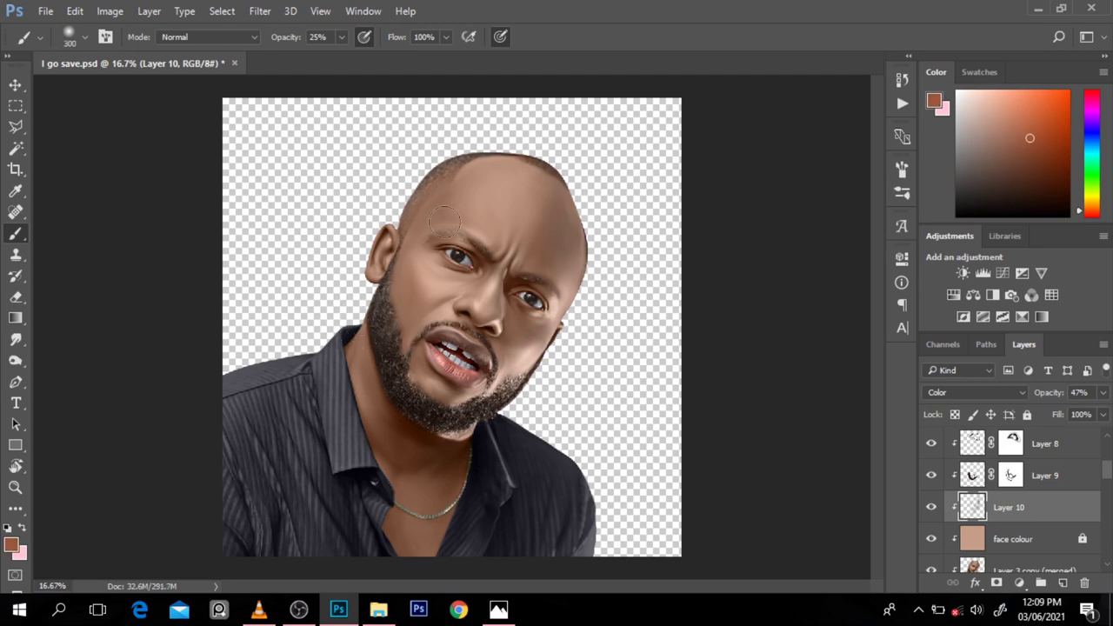
pyautogui.hotkey('ctrl', '+')
pyautogui.hotkey('ctrl', '+')
pyautogui.click(932, 508)
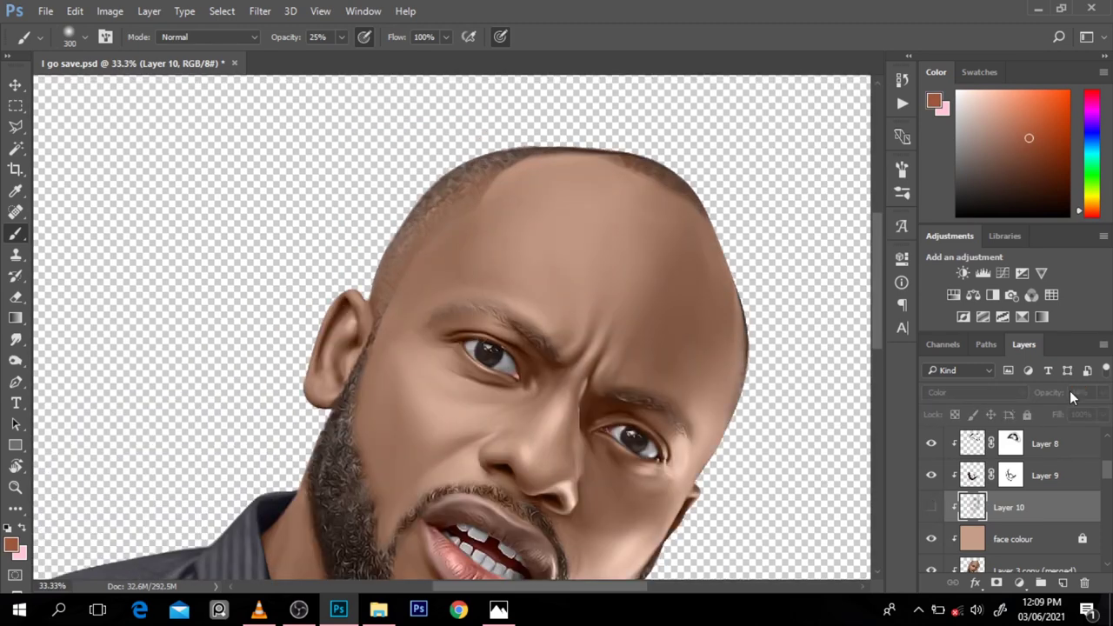
pyautogui.hotkey('ctrl', '-')
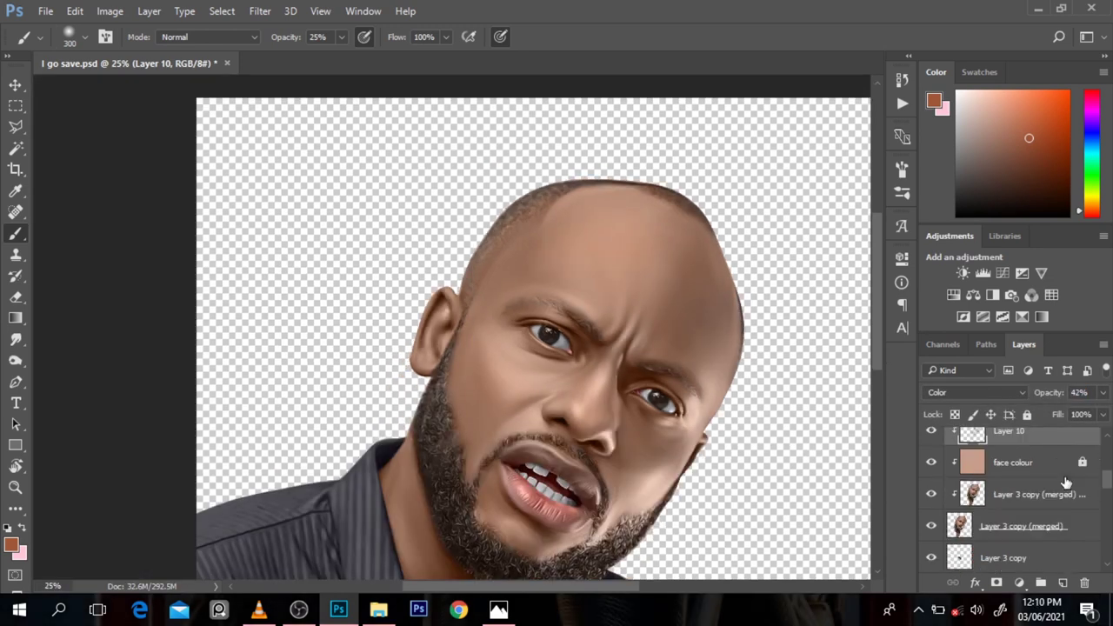
# Clip a duplicate of the merged portrait and dodge the face's midtones at 20% exposure
pyautogui.hotkey('alt', '[')
pyautogui.hotkey('alt', '[')
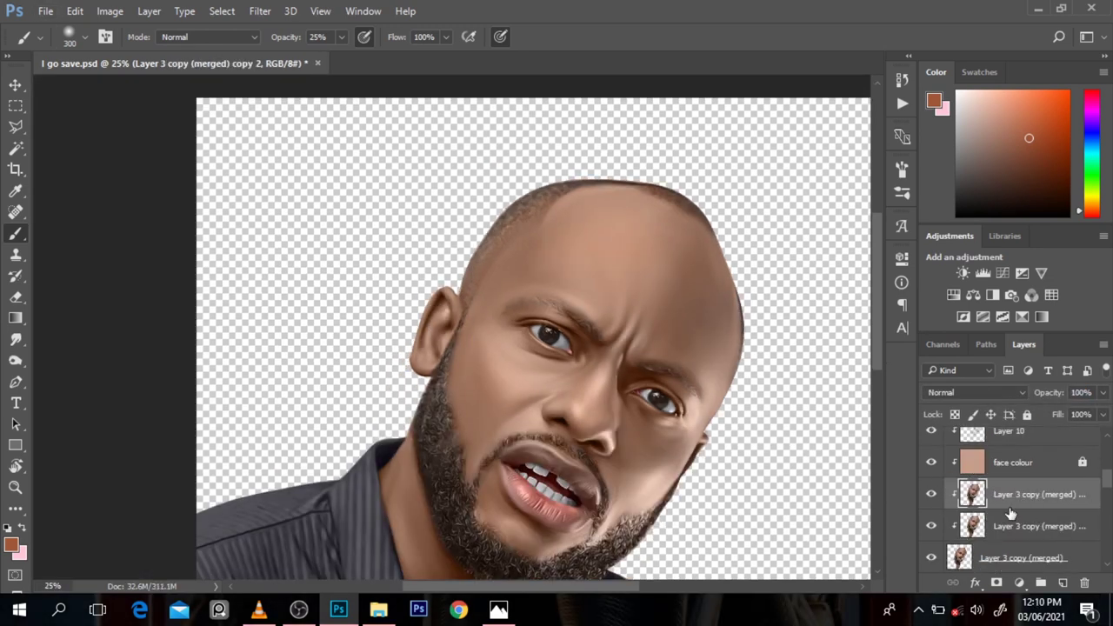
pyautogui.hotkey('ctrl', 'alt', 'g')
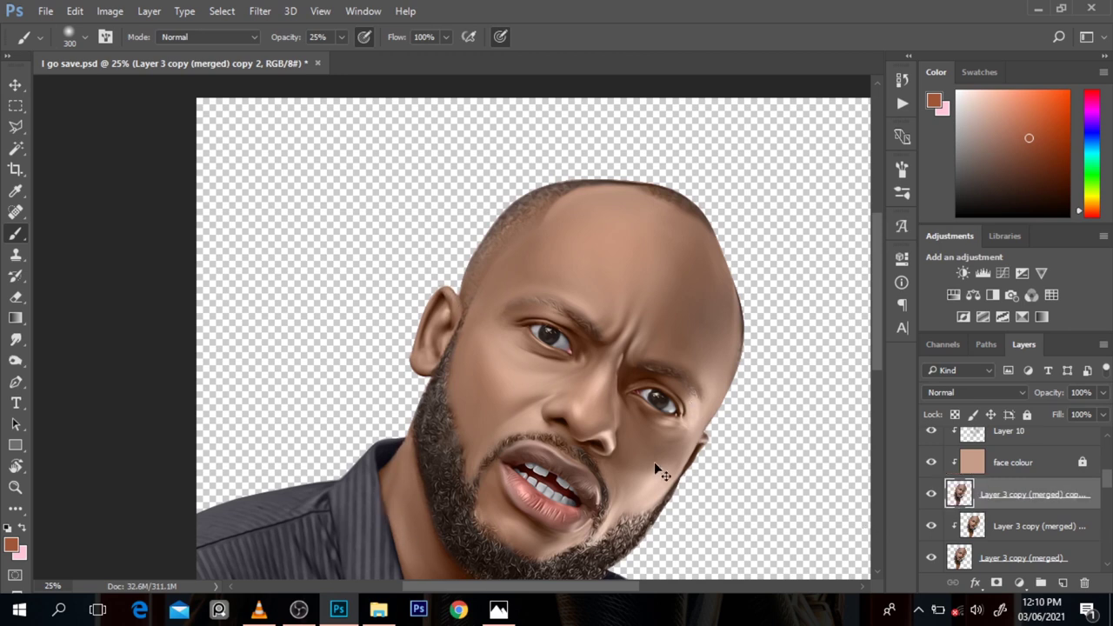
pyautogui.rightClick(15, 360)
pyautogui.click(61, 359)
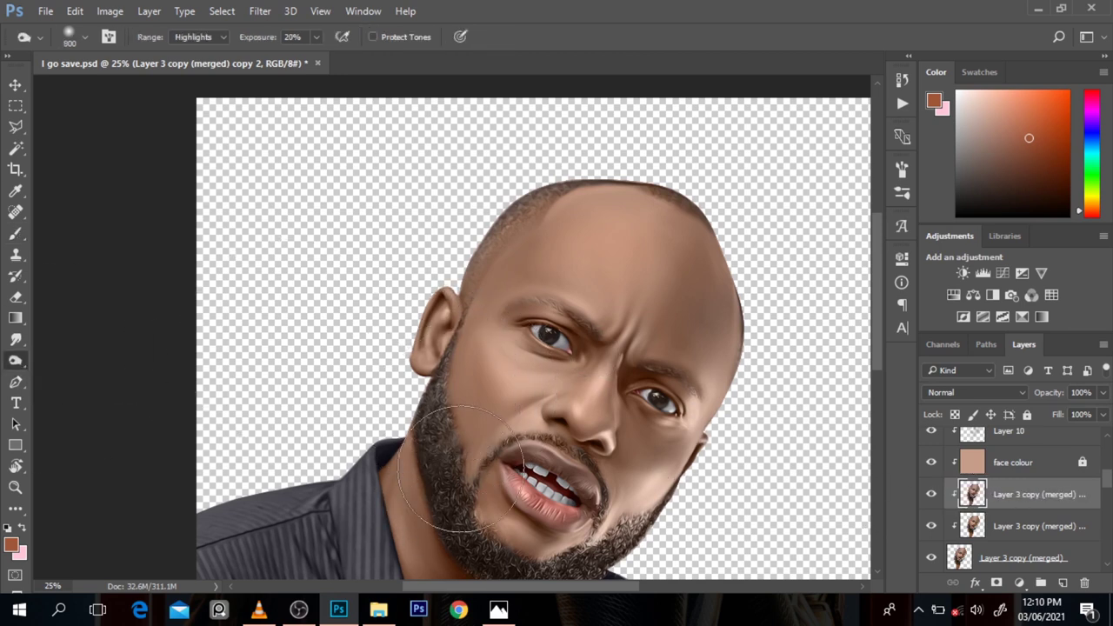
pyautogui.scroll(-2, 524, 237)
pyautogui.click(198, 36)
pyautogui.click(189, 55)
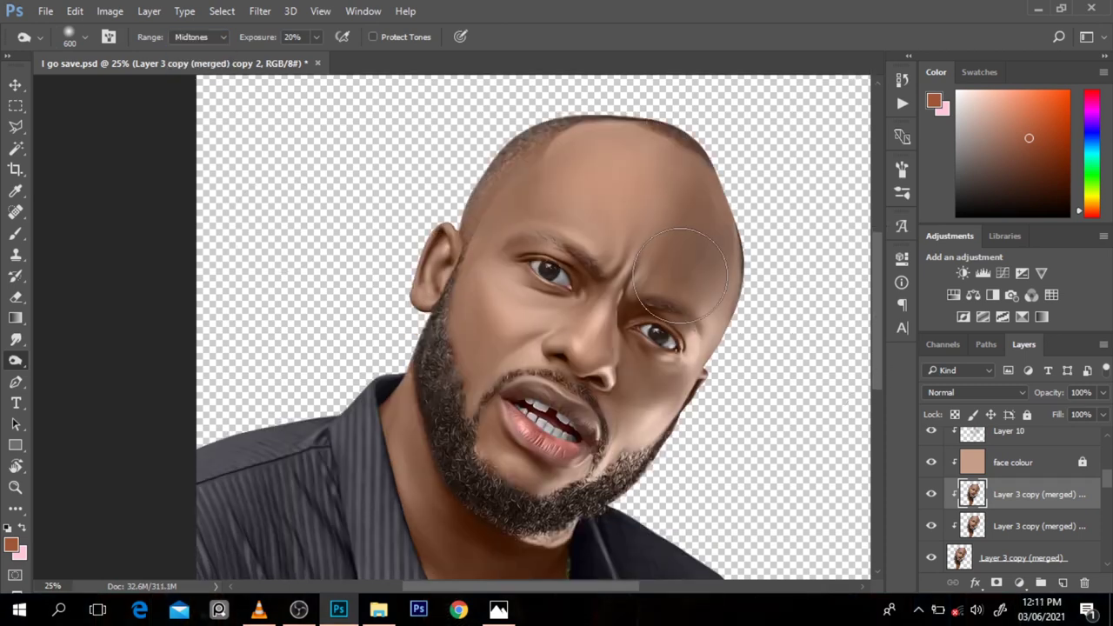
pyautogui.press('[')
pyautogui.press('[')
pyautogui.press('[')
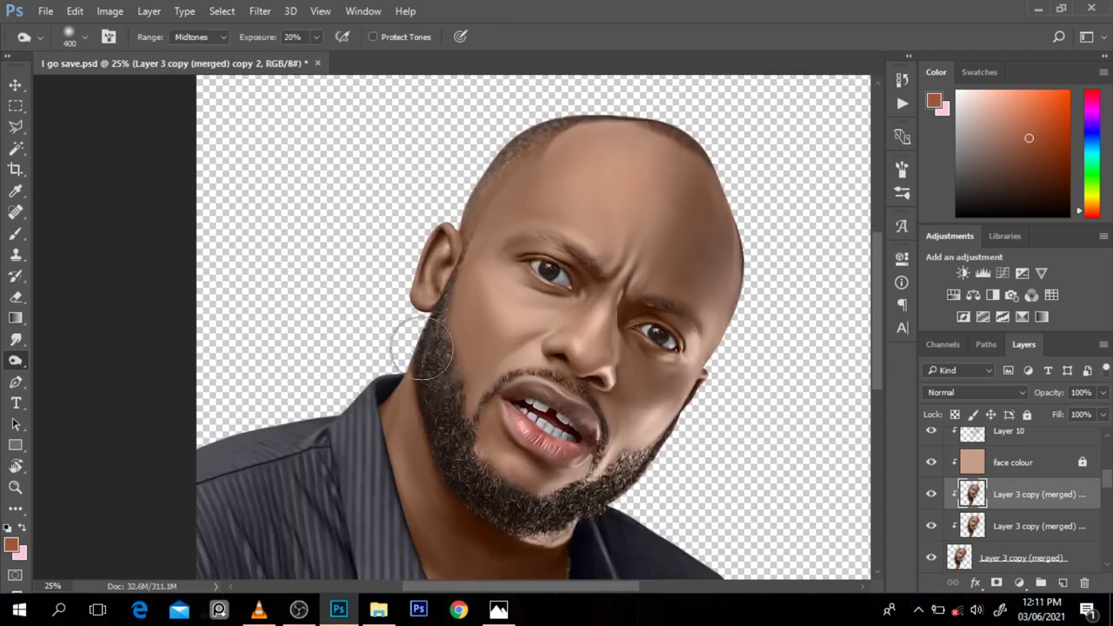
pyautogui.scroll(-1, 876, 359)
pyautogui.moveTo(876, 353); pyautogui.dragTo(875, 397)
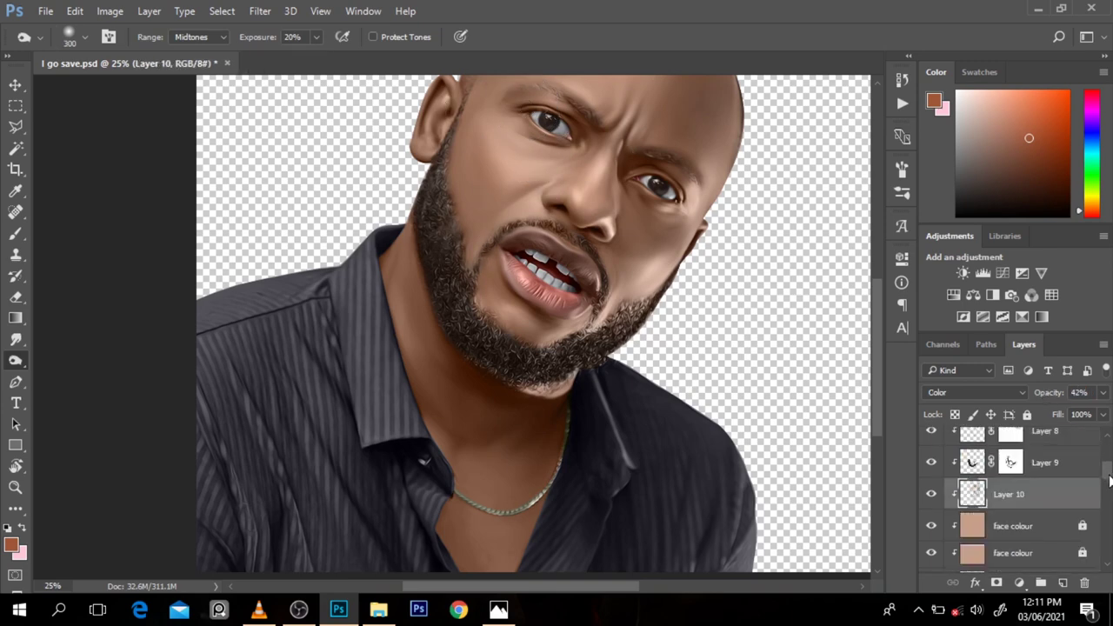
pyautogui.press(']')
pyautogui.press(']')
pyautogui.press(']')
pyautogui.hotkey('ctrl', '+')
pyautogui.hotkey('ctrl', '+')
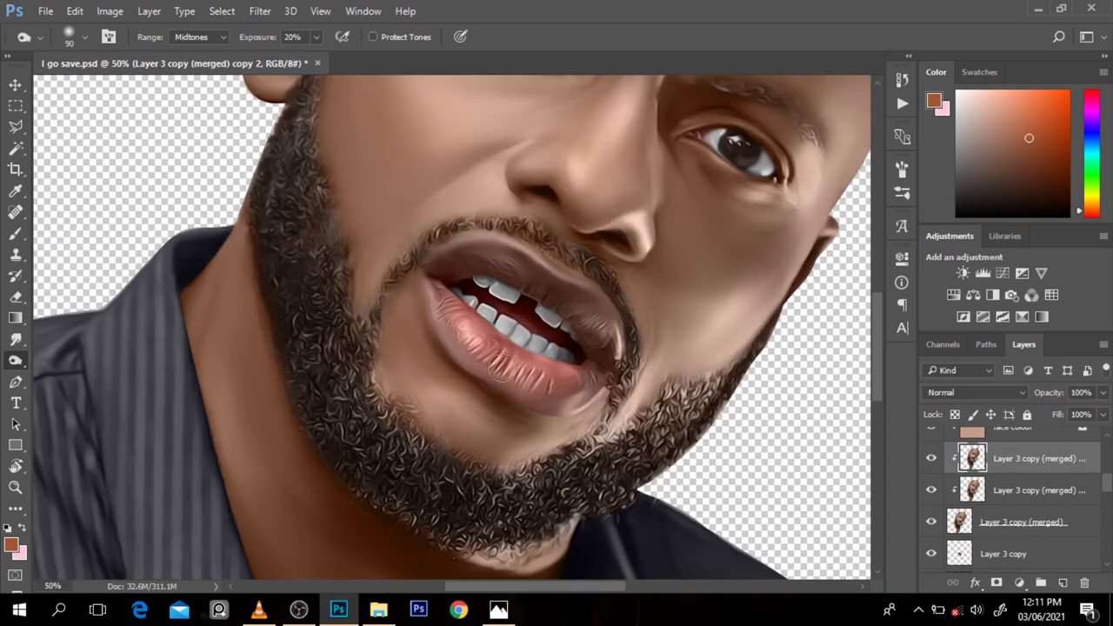
# Dodge the face at 30% exposure to brighten the nose tip, lips and brow
pyautogui.press('e')
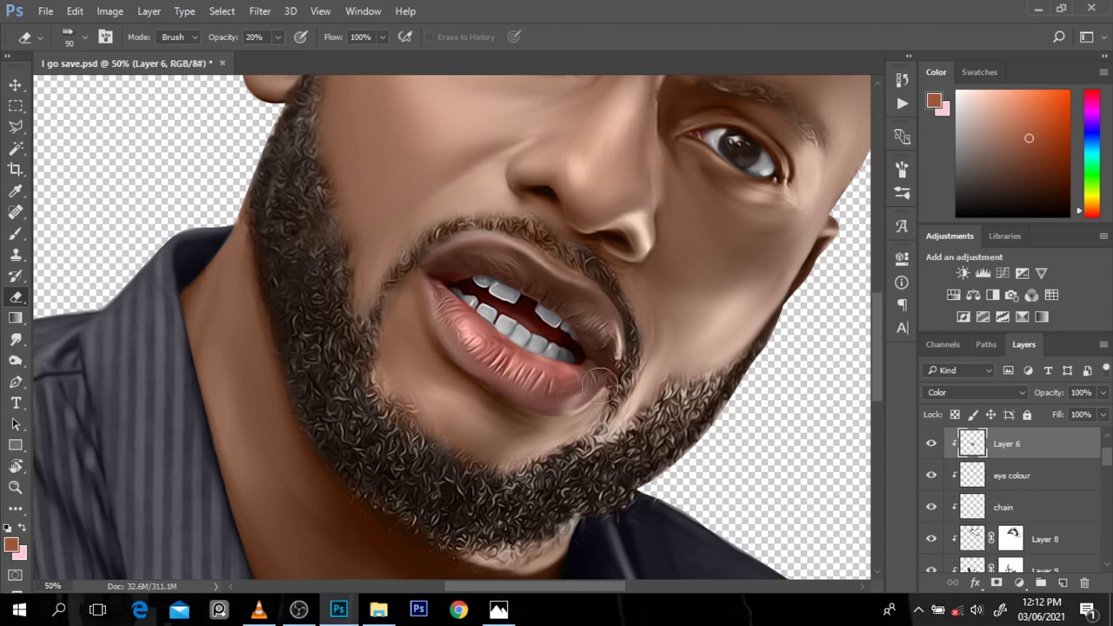
pyautogui.scroll(-3, 559, 215)
pyautogui.scroll(1, 435, 261)
pyautogui.click(16, 360)
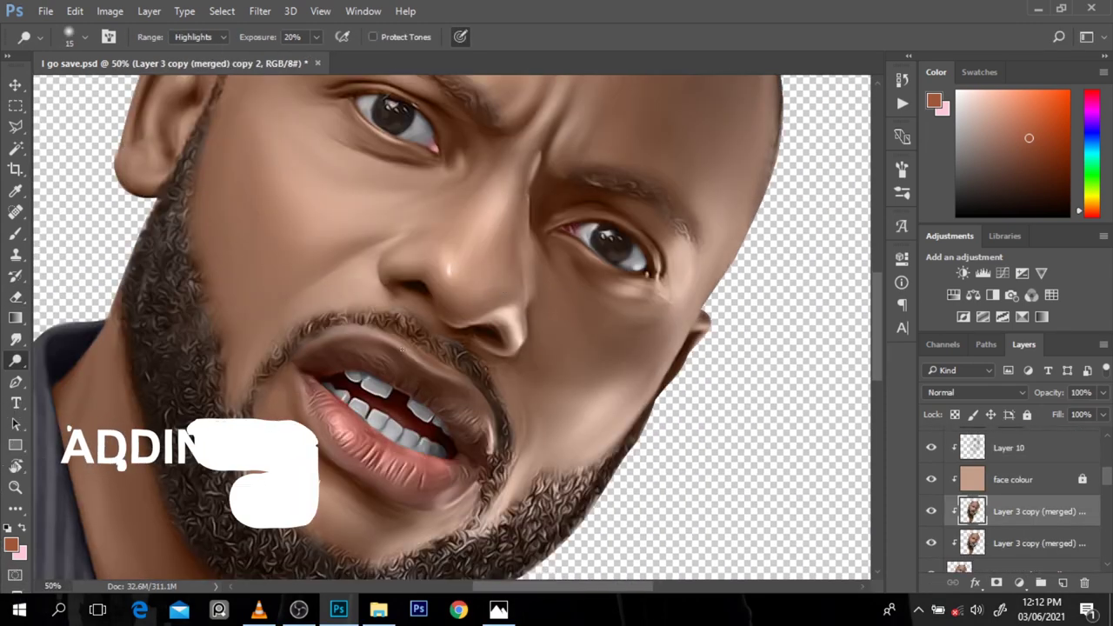
pyautogui.press('3')
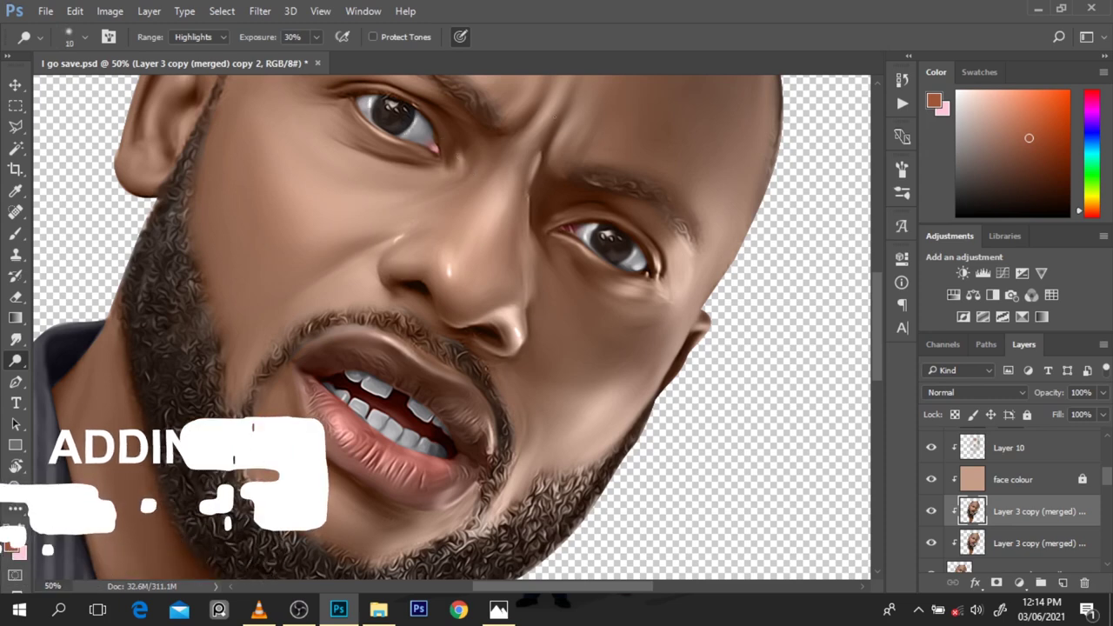
pyautogui.scroll(1, 877, 330)
pyautogui.scroll(4, 877, 330)
pyautogui.press(']')
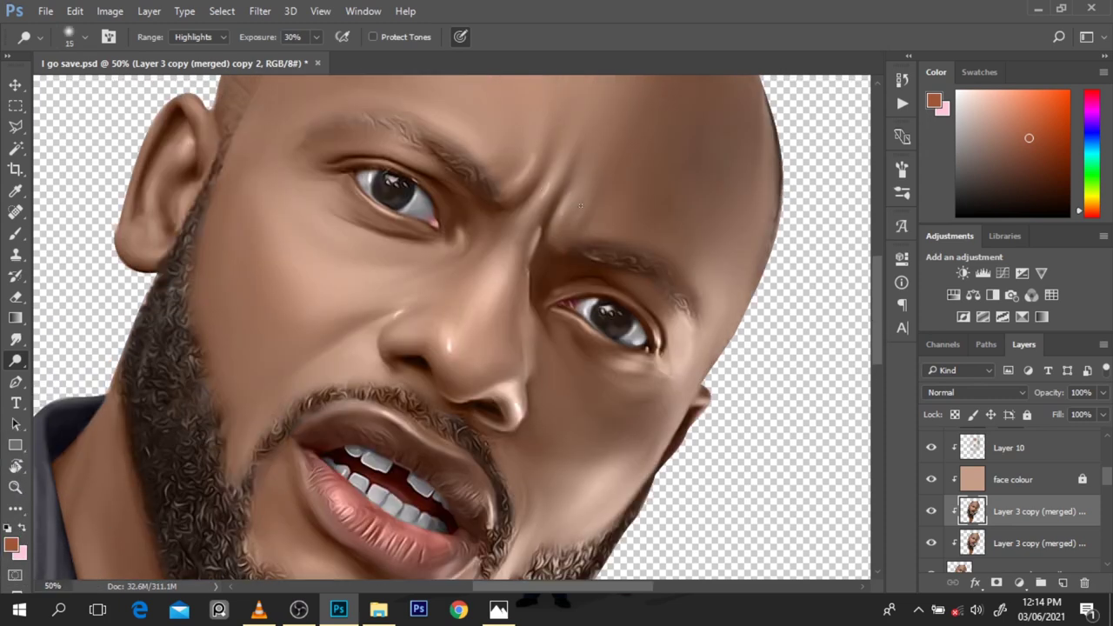
pyautogui.press('r')
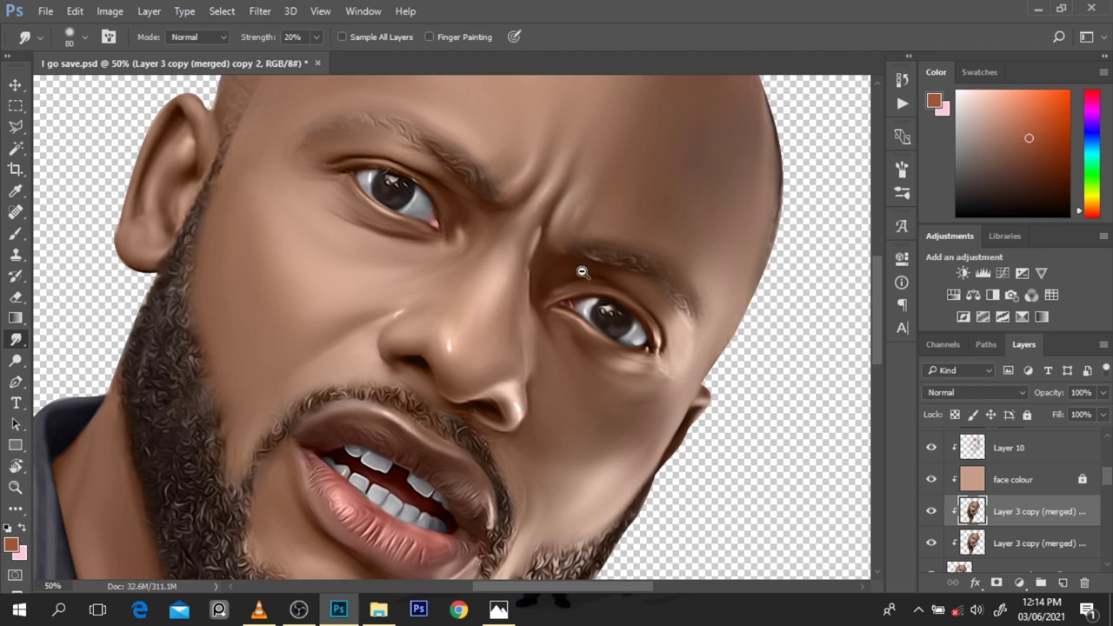
pyautogui.keyDown('alt'); pyautogui.click(583, 273); pyautogui.keyUp('alt')
pyautogui.keyDown('alt'); pyautogui.click(582, 272); pyautogui.keyUp('alt')
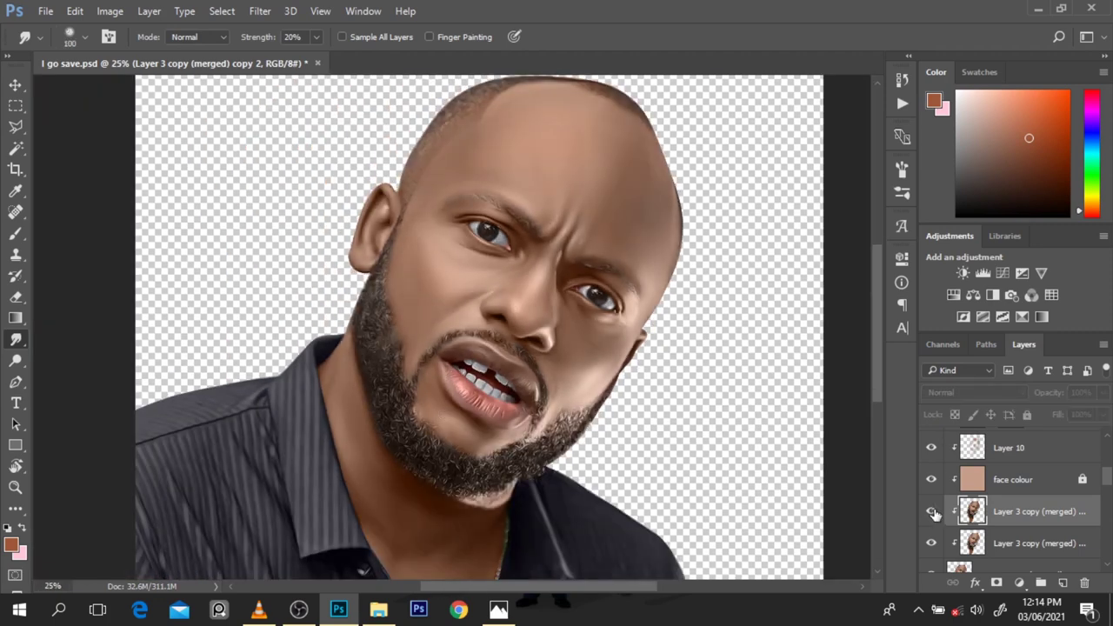
# Refine the face highlights by dodging and smudging with a smaller brush
pyautogui.press('o')
pyautogui.scroll(1, 514, 309)
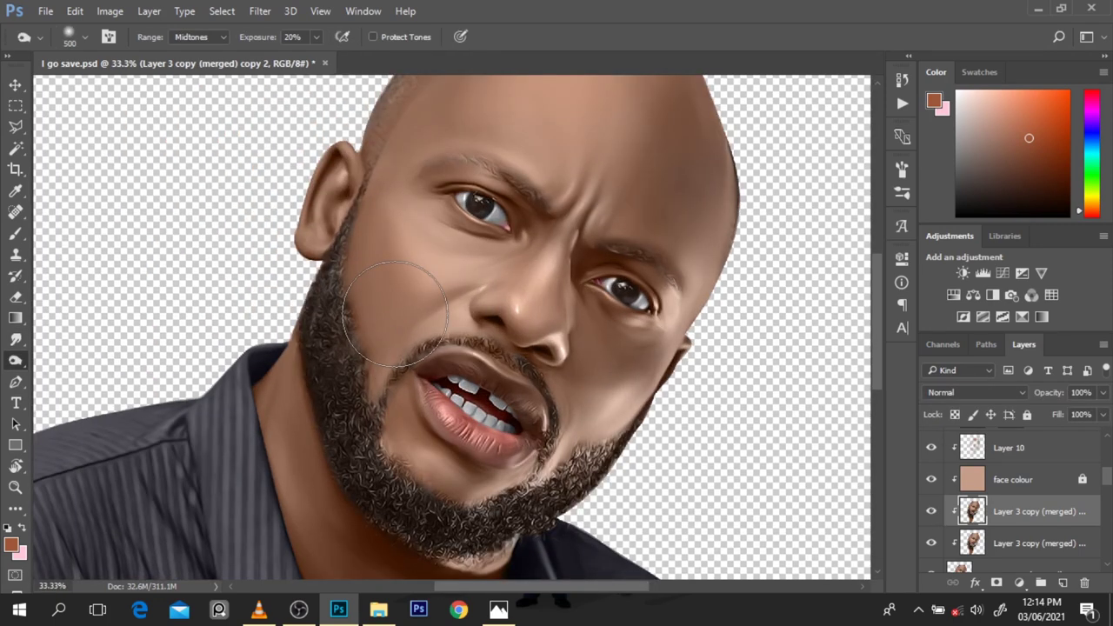
pyautogui.press('[')
pyautogui.press('[')
pyautogui.press('[')
pyautogui.scroll(-1, 318, 426)
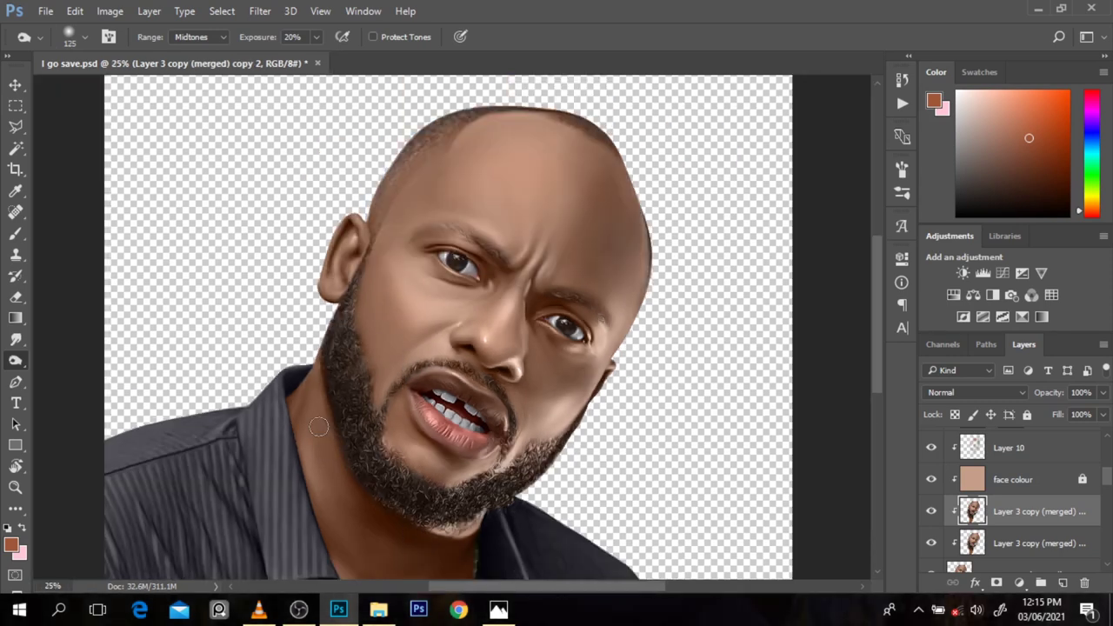
pyautogui.scroll(-1, 618, 113)
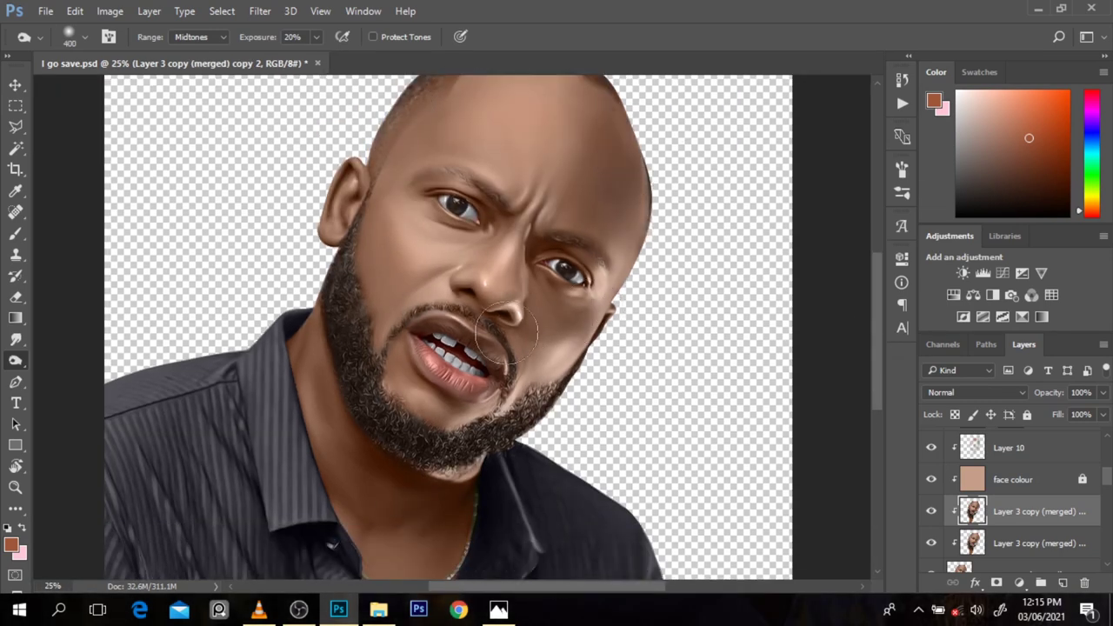
pyautogui.scroll(-2, 492, 418)
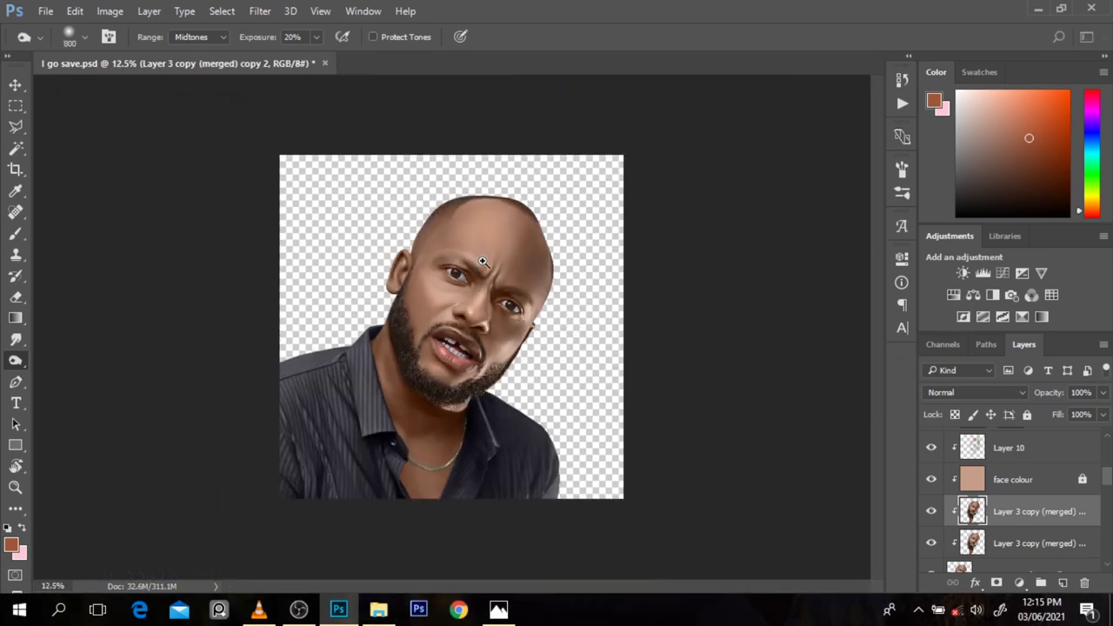
pyautogui.hotkey('shift', 'o')
pyautogui.scroll(1, 482, 261)
pyautogui.scroll(2, 451, 271)
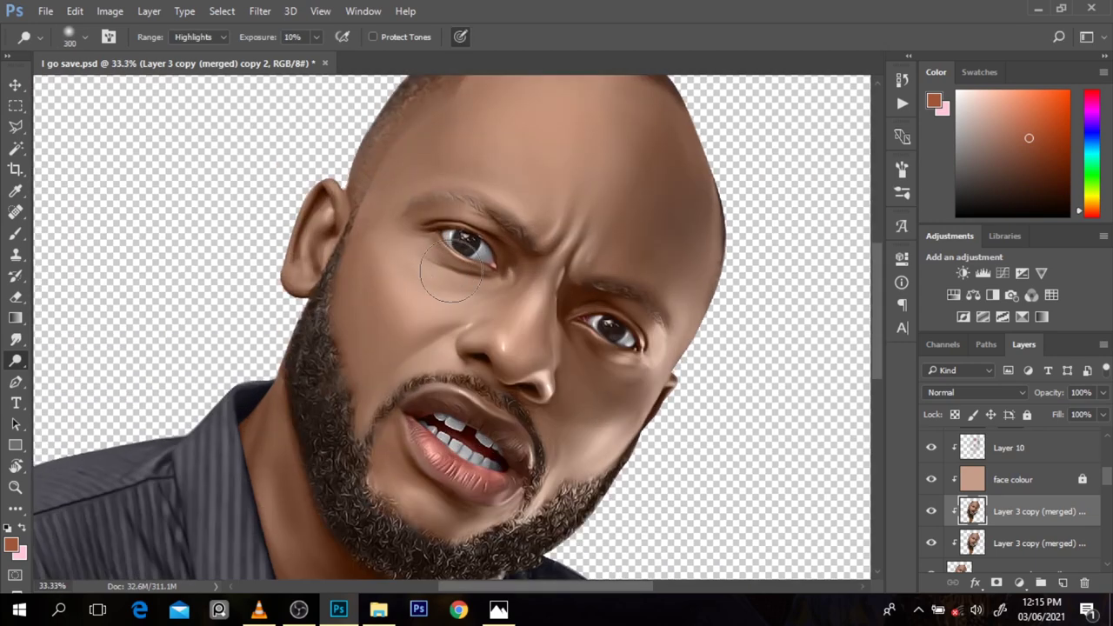
pyautogui.press('[')
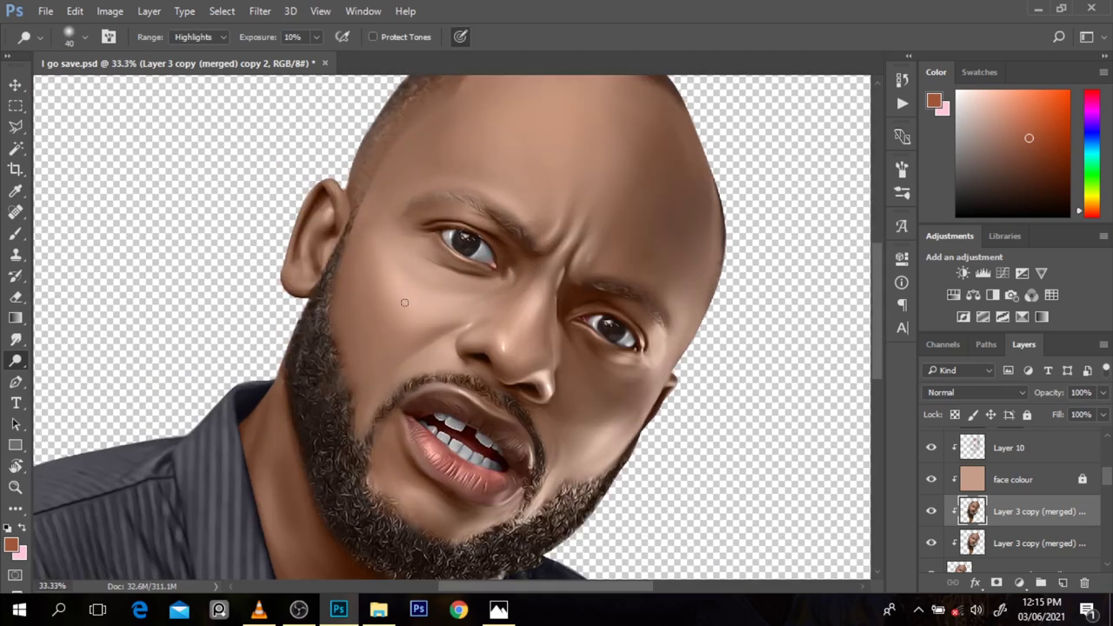
pyautogui.scroll(3, 577, 292)
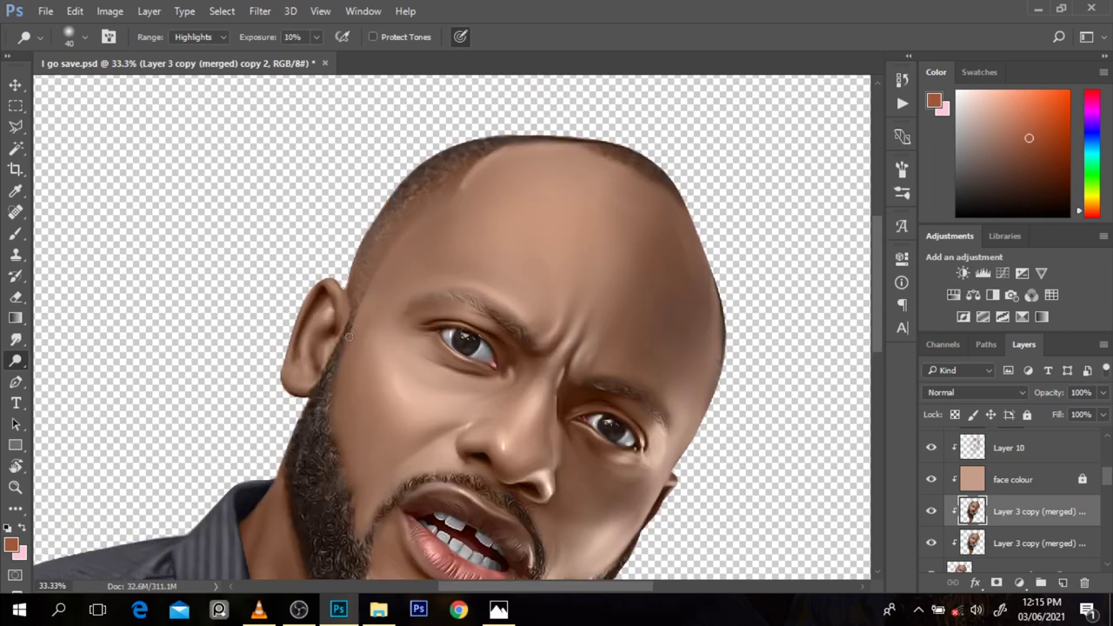
pyautogui.press('r')
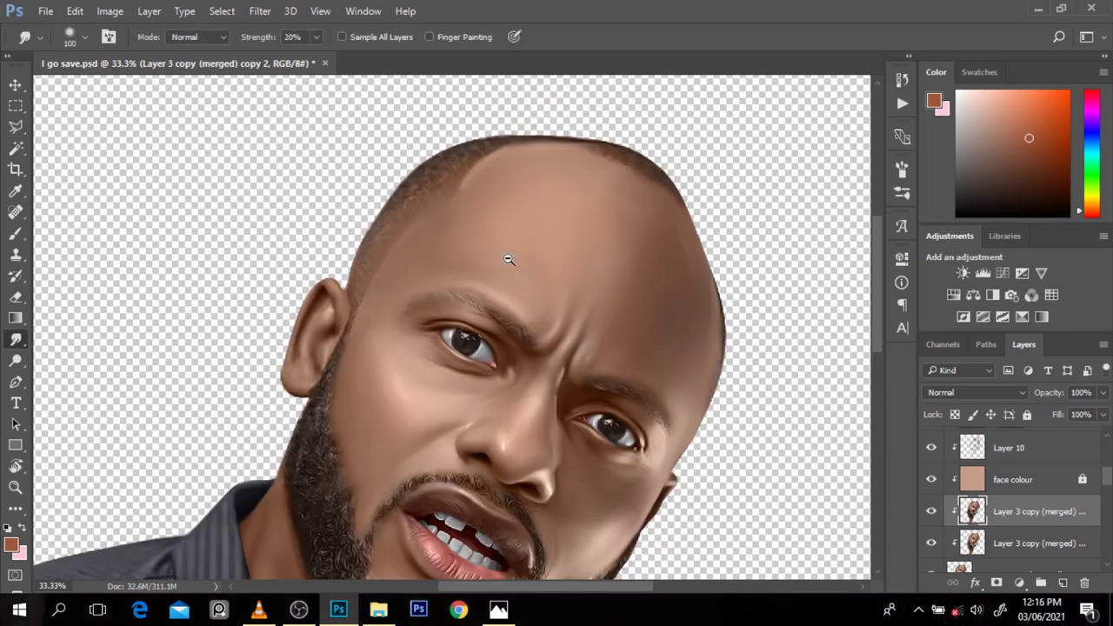
pyautogui.hotkey('ctrl', '-')
pyautogui.hotkey('ctrl', '-')
pyautogui.hotkey('ctrl', '-')
pyautogui.hotkey('ctrl', '+')
# Burn the shirt collar on Layer 1 copy 3 with Range set to Midtones
pyautogui.click(1009, 447)
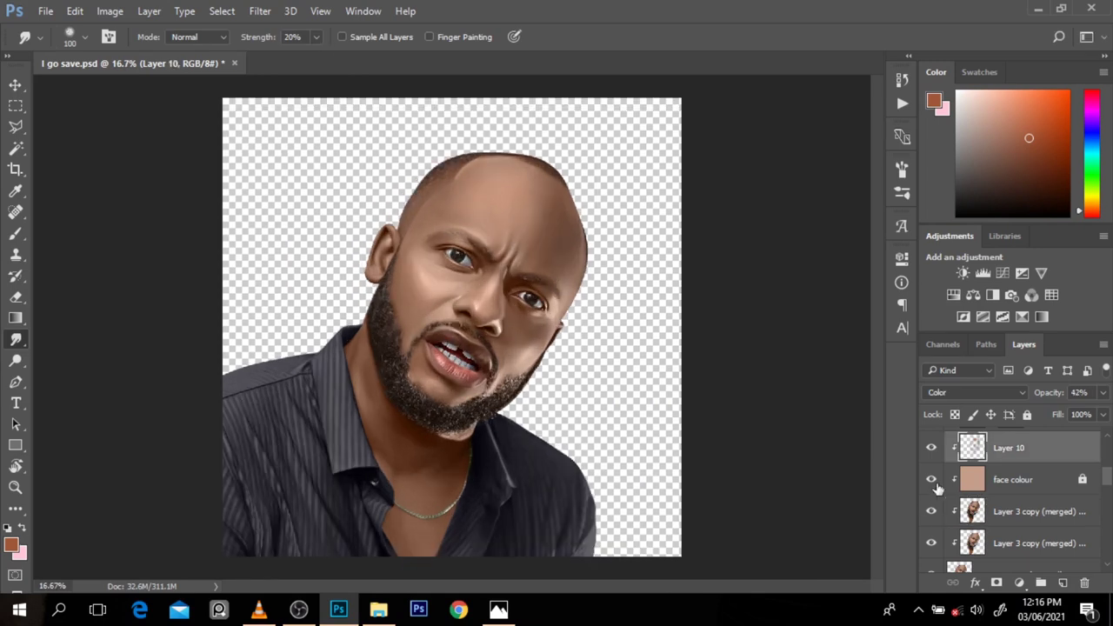
pyautogui.moveTo(1037, 397); pyautogui.dragTo(1039, 396)
pyautogui.scroll(-3, 1008, 504)
pyautogui.click(1007, 456)
pyautogui.click(1020, 489)
pyautogui.press('o')
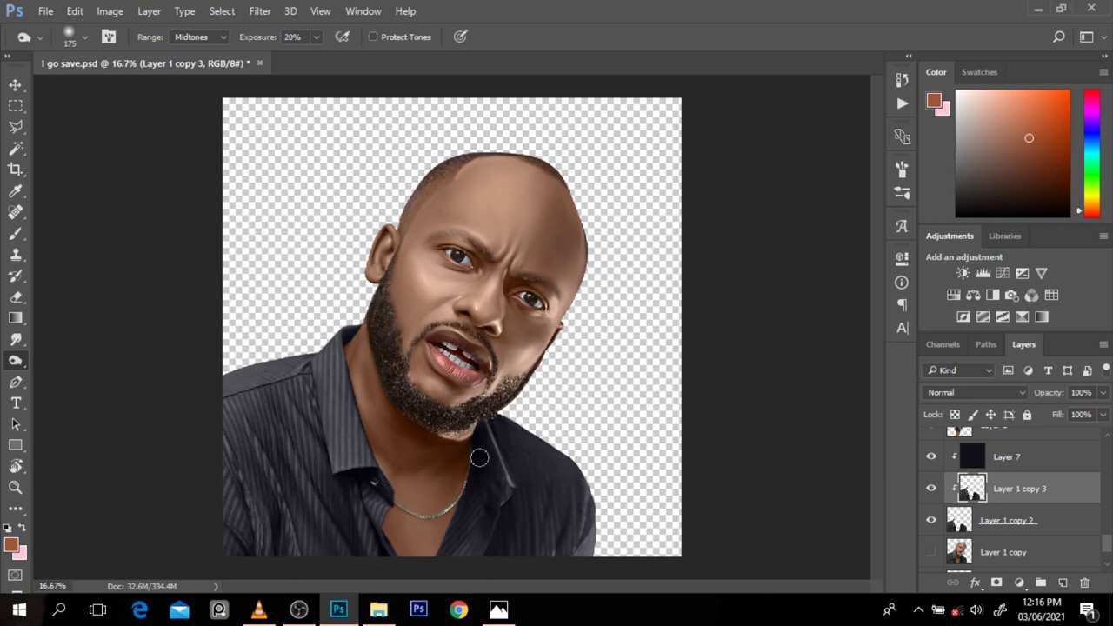
pyautogui.moveTo(336, 475); pyautogui.dragTo(336, 404)
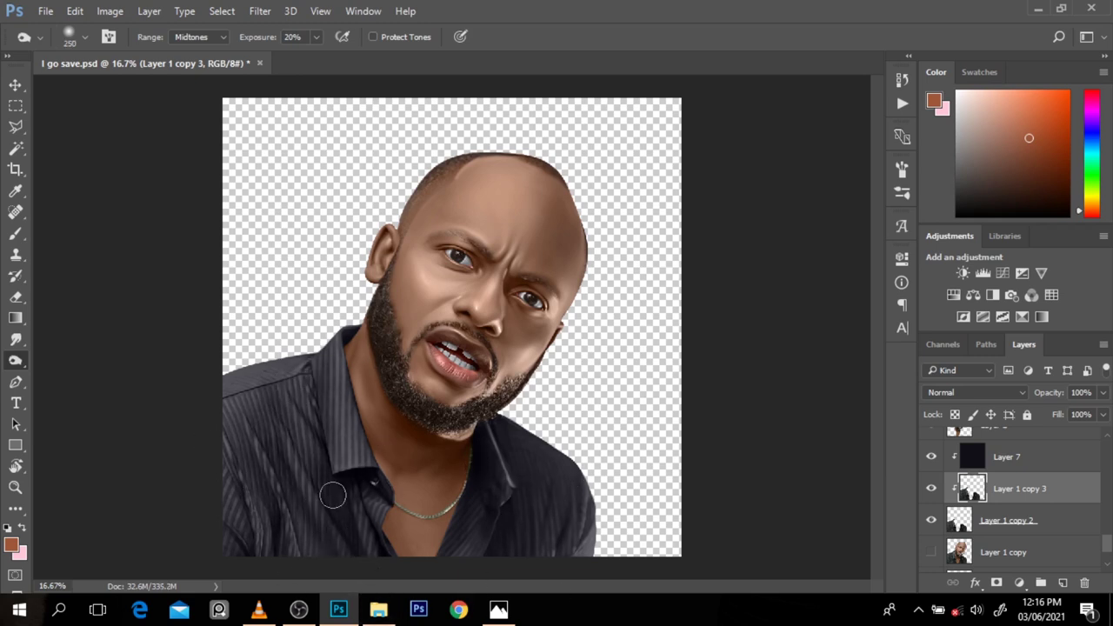
pyautogui.click(199, 37)
pyautogui.click(196, 55)
pyautogui.press('[')
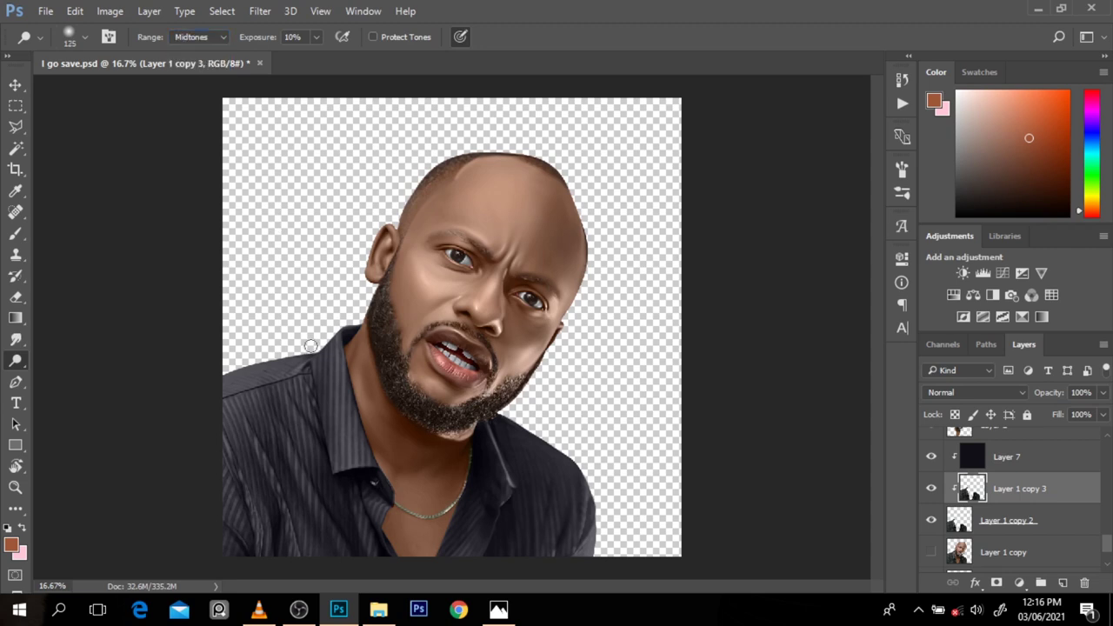
pyautogui.press(']')
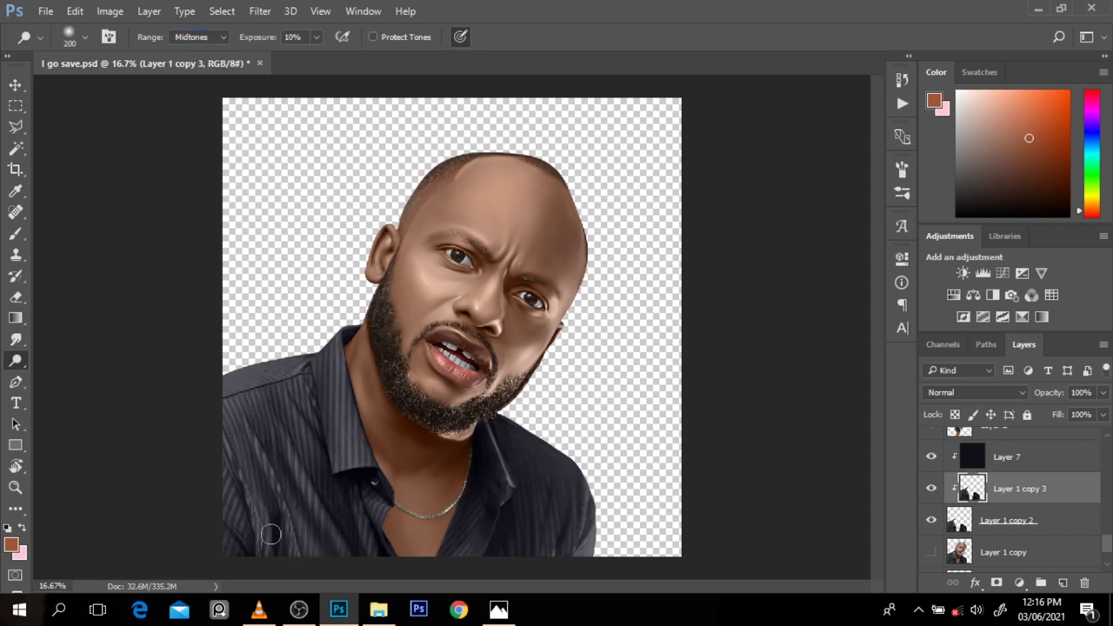
pyautogui.press('[')
pyautogui.press('[')
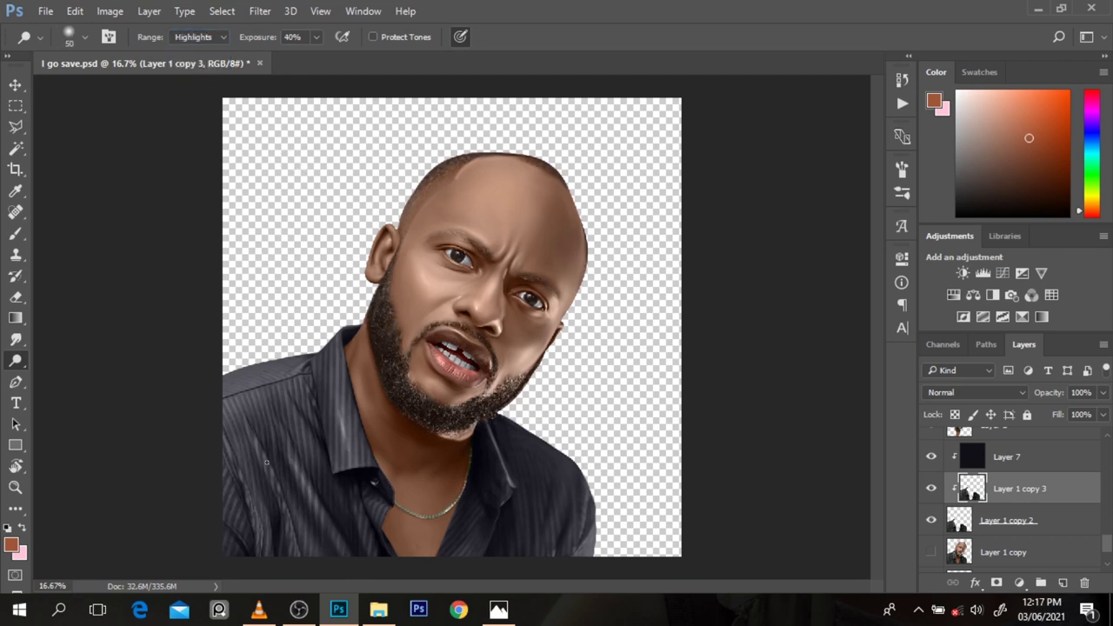
# Dodge the shirt collar folds with Range set to Midtones to brighten them
pyautogui.hotkey('shift', 'o')
pyautogui.hotkey('ctrl', '+')
pyautogui.hotkey('ctrl', '-')
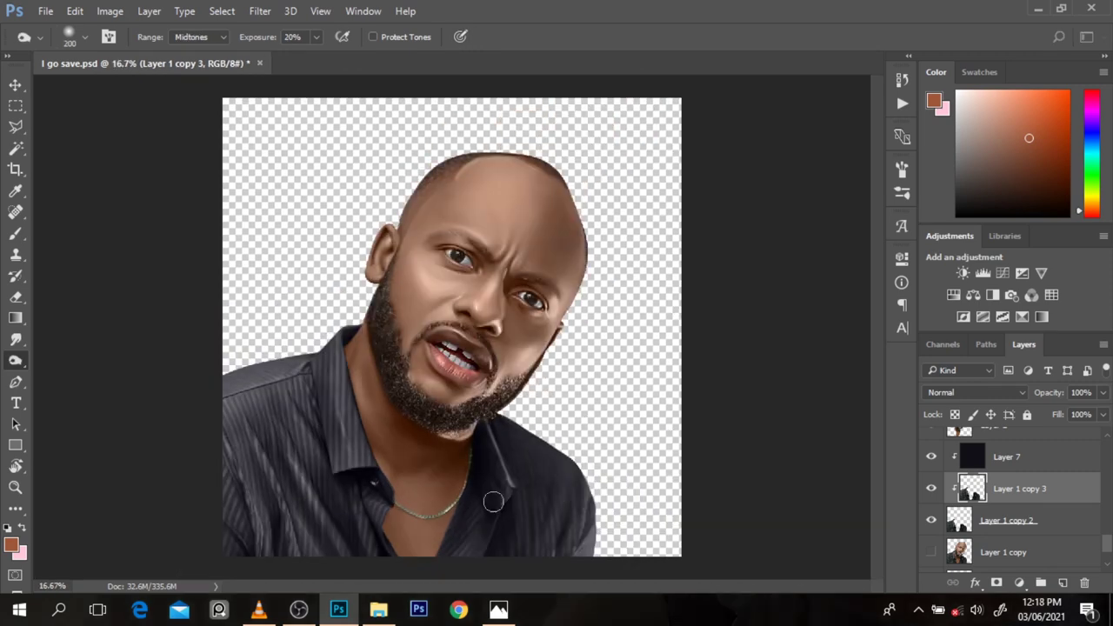
pyautogui.hotkey('ctrl', '-')
pyautogui.hotkey('ctrl', '+')
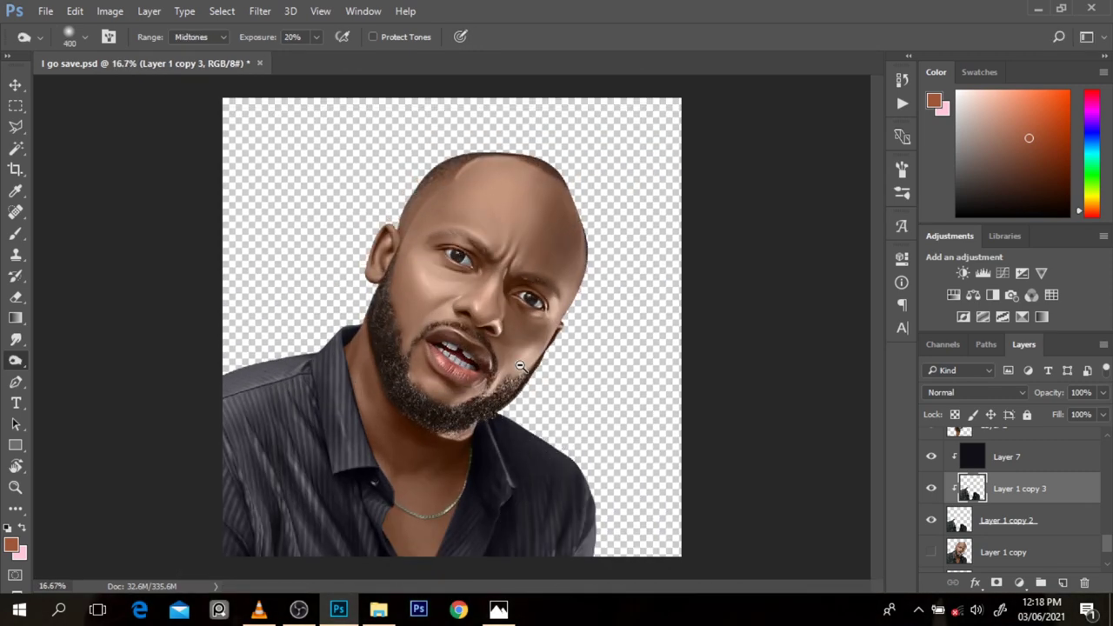
pyautogui.hotkey('ctrl', '-')
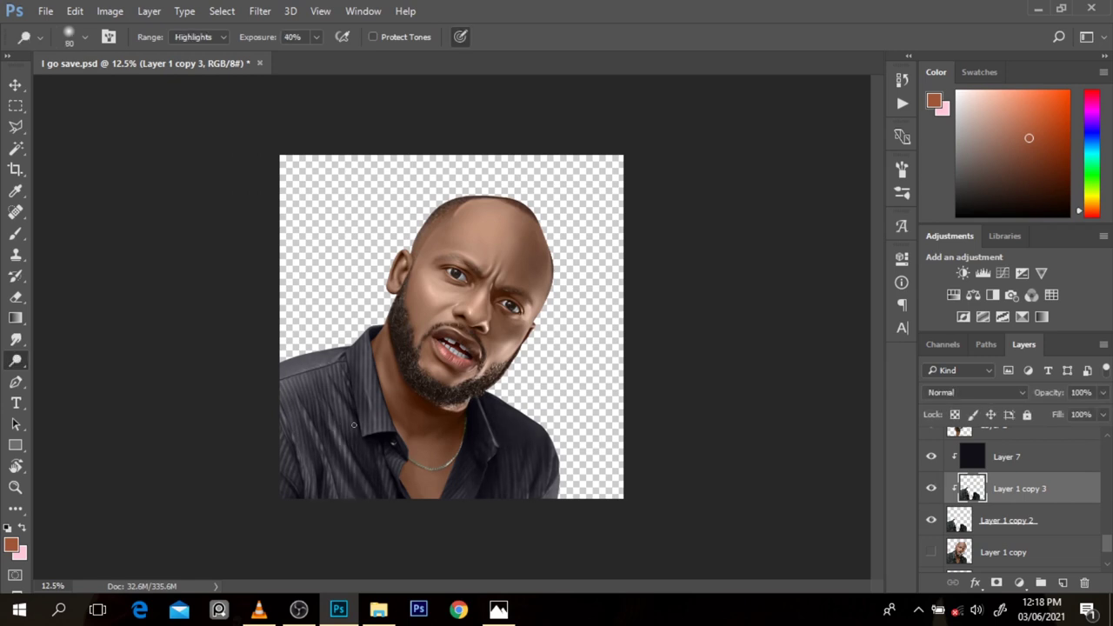
pyautogui.click(200, 37)
pyautogui.click(195, 62)
pyautogui.moveTo(358, 350); pyautogui.dragTo(372, 421)
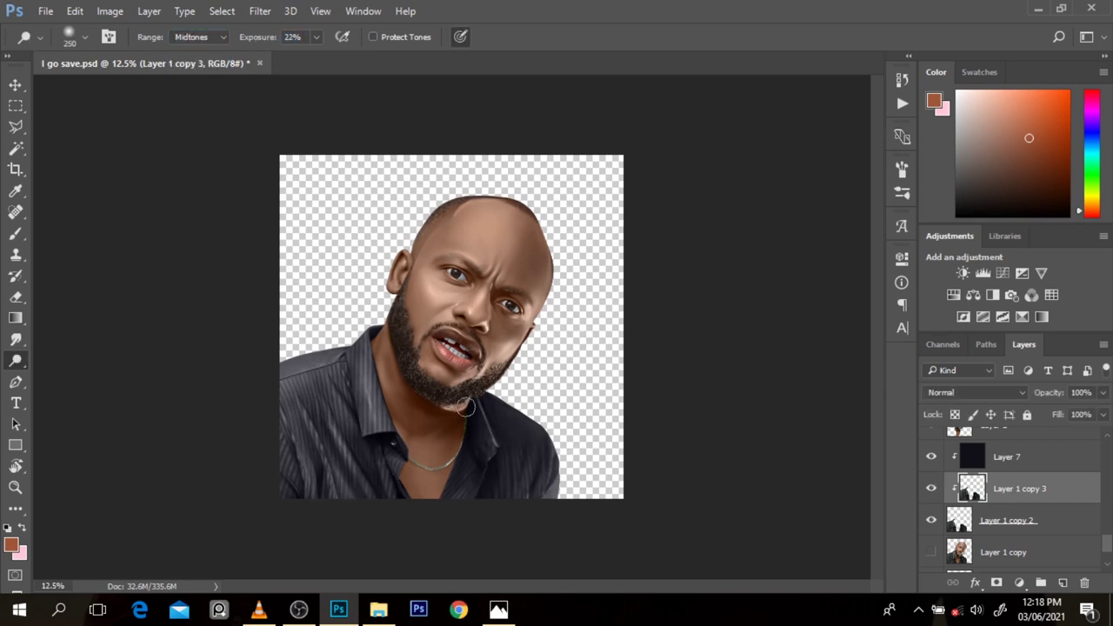
pyautogui.keyDown('ctrl'); pyautogui.click(427, 449); pyautogui.keyUp('ctrl')
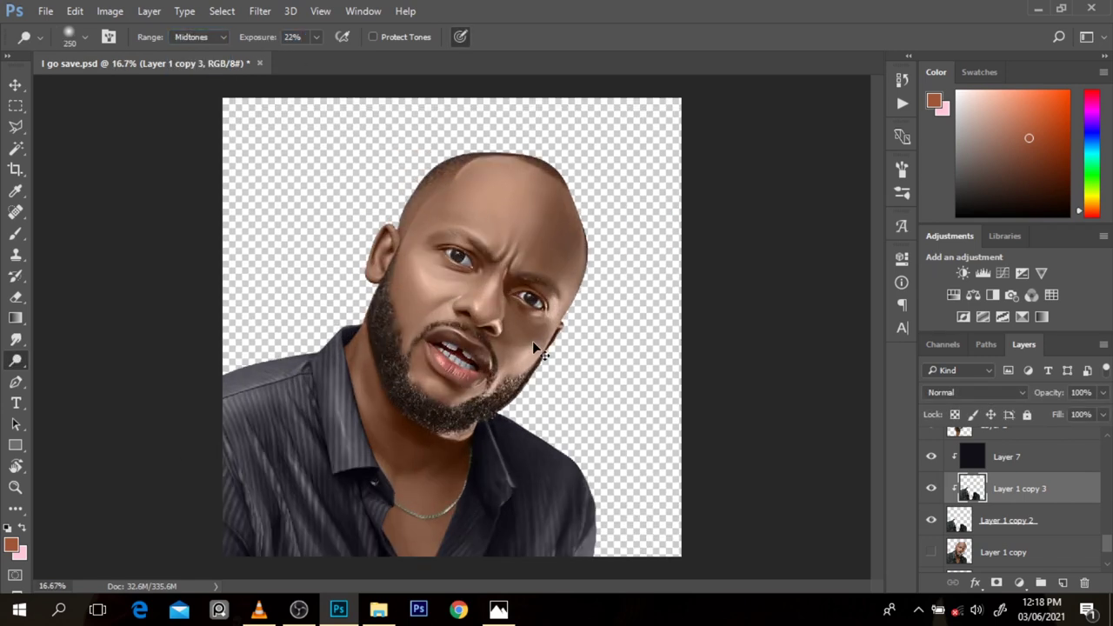
pyautogui.scroll(5, 1018, 487)
# Add Color Balance above gum, shifting midtones toward cyan/blue and highlights toward cyan, magenta, yellow
pyautogui.click(1017, 444)
pyautogui.click(973, 295)
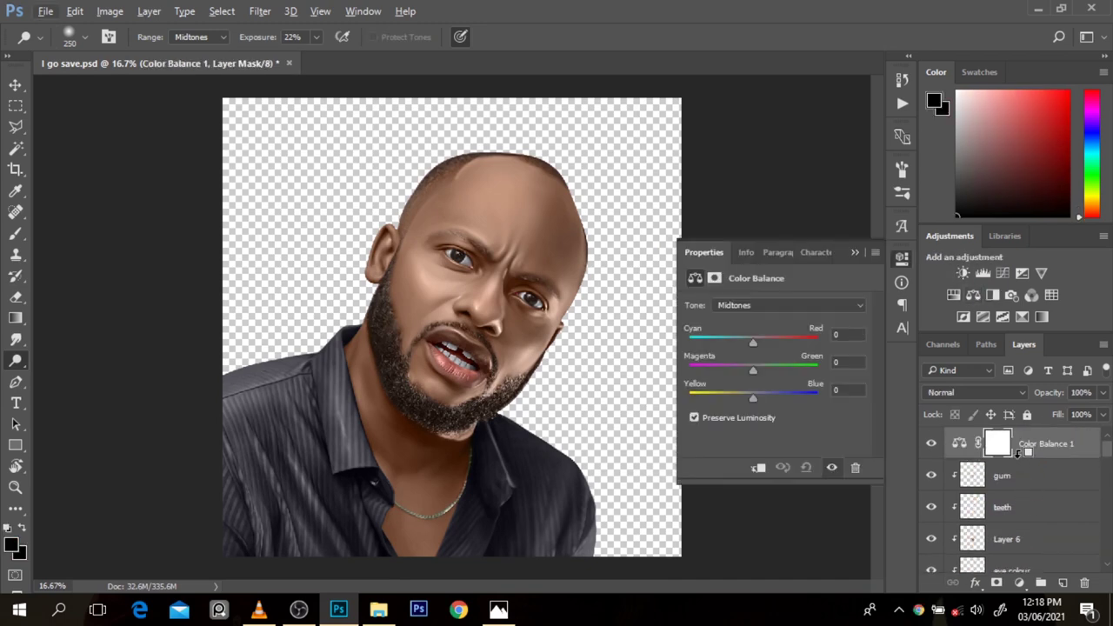
pyautogui.moveTo(753, 368)
pyautogui.mouseDown()
pyautogui.moveTo(732, 368)
pyautogui.moveTo(750, 343)
pyautogui.mouseUp()
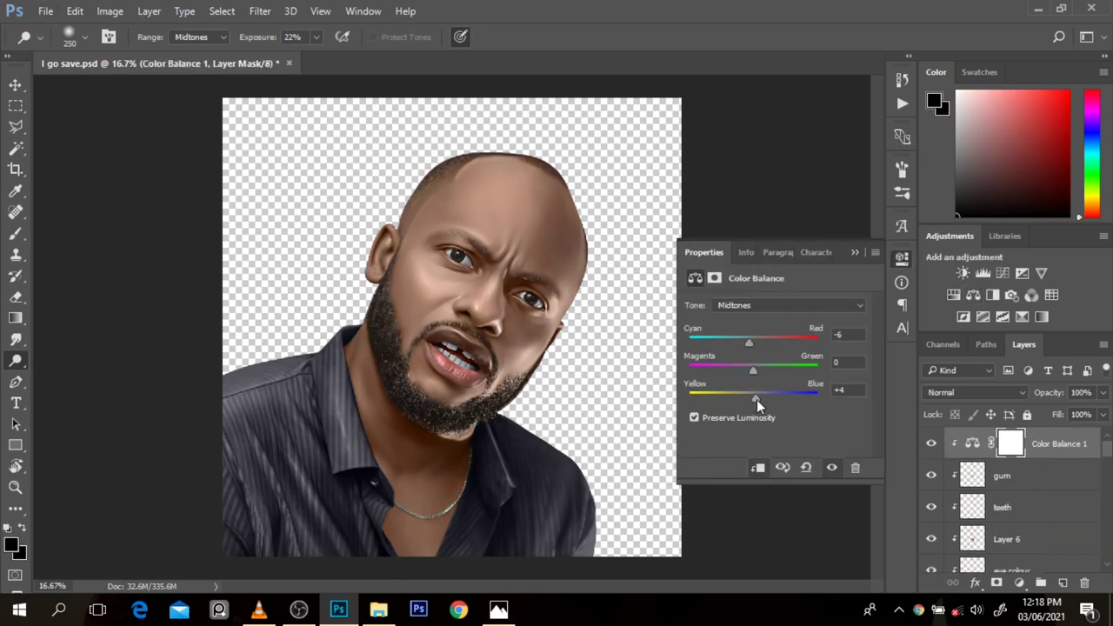
pyautogui.click(737, 305)
pyautogui.click(746, 328)
pyautogui.moveTo(741, 342); pyautogui.dragTo(747, 370)
pyautogui.moveTo(753, 397); pyautogui.dragTo(748, 398)
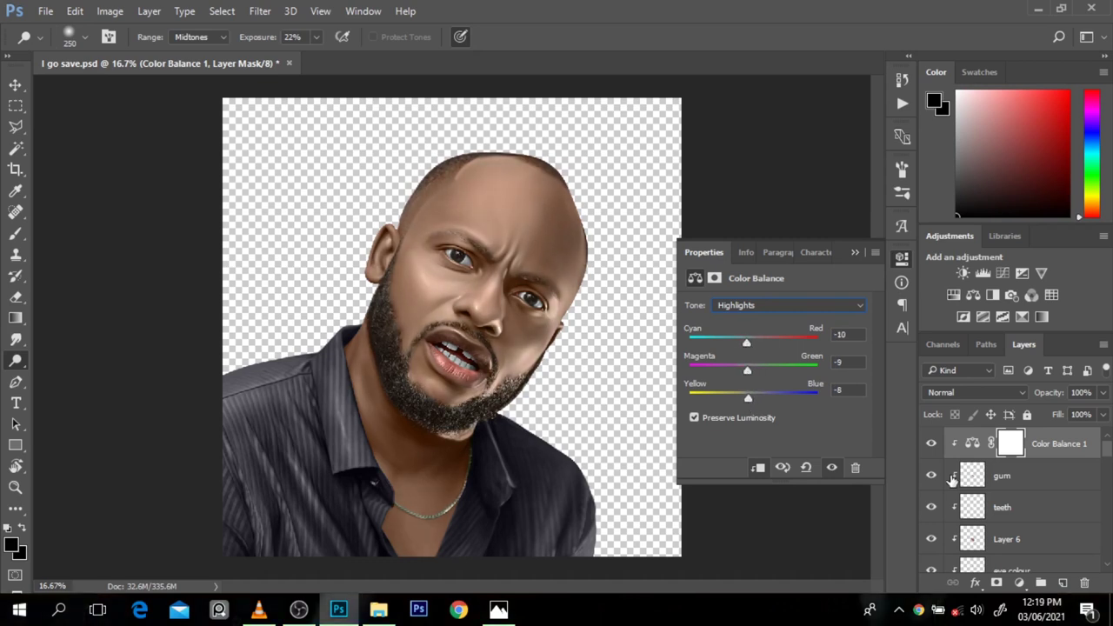
# Shift the Color Balance shadows toward yellow and group the portrait layers
pyautogui.click(783, 305)
pyautogui.click(748, 315)
pyautogui.moveTo(752, 342); pyautogui.dragTo(752, 399)
pyautogui.hotkey('ctrl', '-')
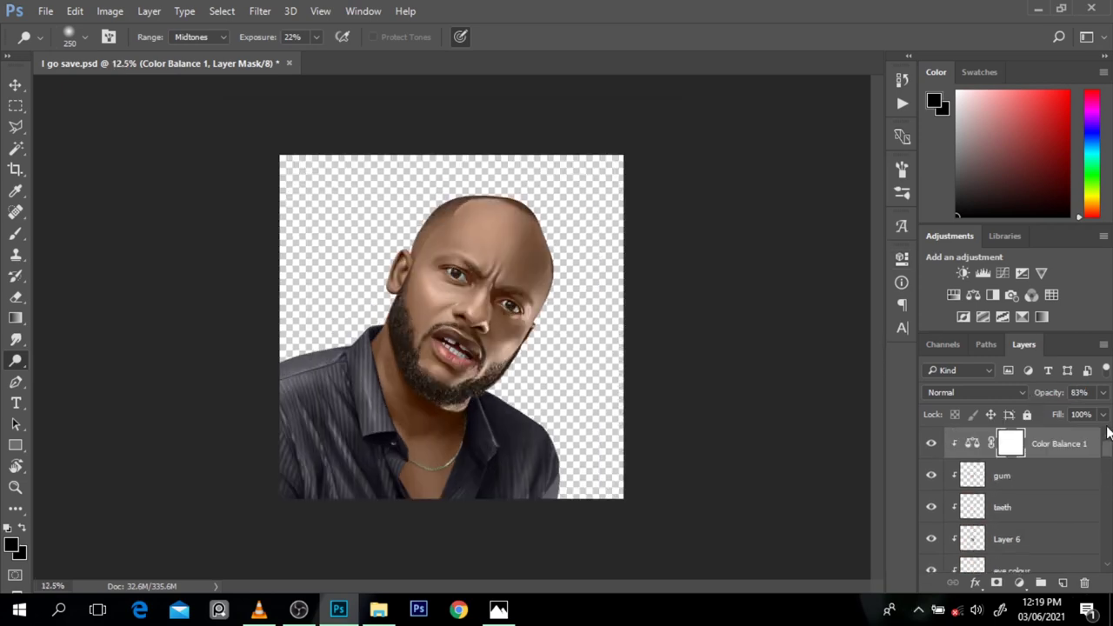
pyautogui.click(1053, 522)
pyautogui.hotkey('ctrl', 'g')
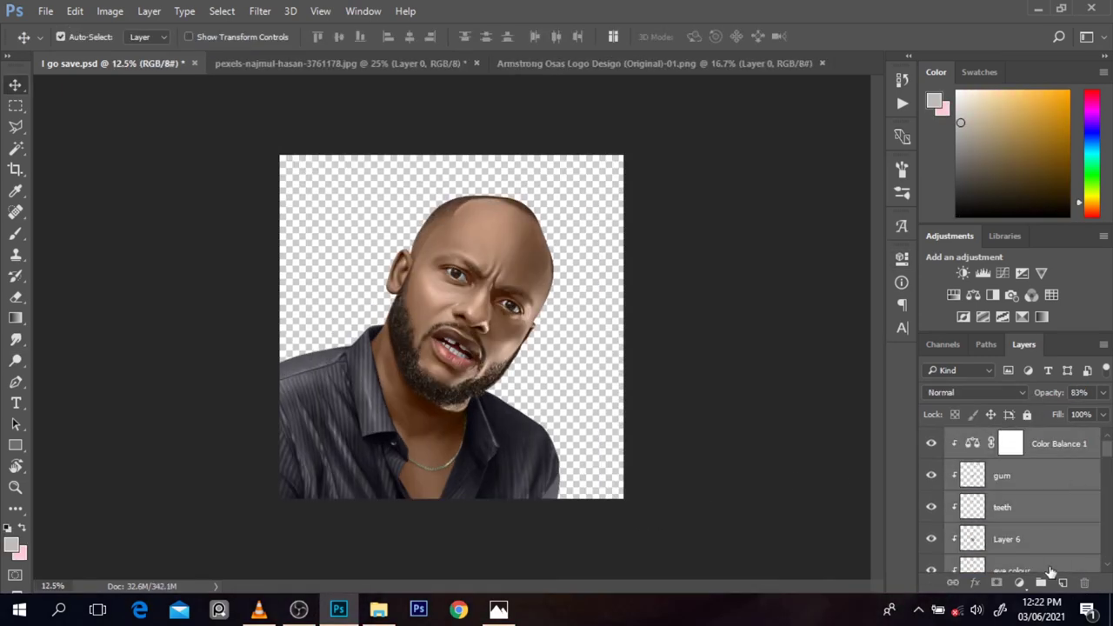
# Merge the group into a new layer, show the Background, and move logo Layer 11 to the top
pyautogui.hotkey('ctrl', 'alt', 'e')
pyautogui.click(931, 469)
pyautogui.keyDown('alt'); pyautogui.click(932, 450); pyautogui.keyUp('alt')
pyautogui.click(932, 443)
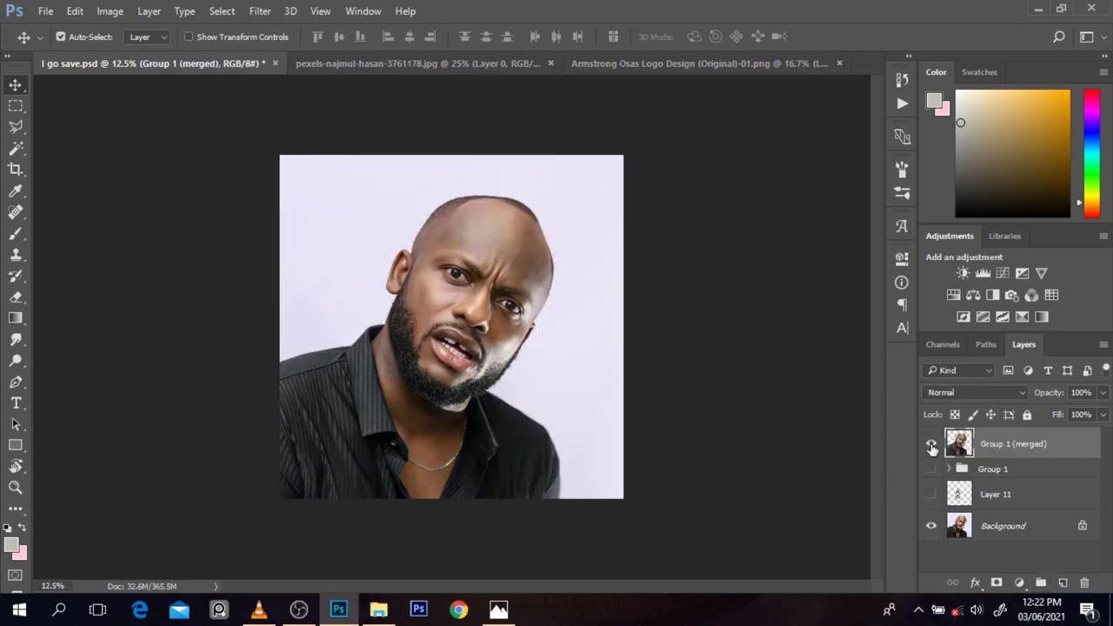
pyautogui.moveTo(991, 494); pyautogui.dragTo(992, 435)
# Free Transform the logo onto the face and shrink it to fit the cheek
pyautogui.hotkey('ctrl', 't')
pyautogui.moveTo(444, 261)
pyautogui.mouseDown()
pyautogui.moveTo(433, 327)
pyautogui.moveTo(449, 396)
pyautogui.mouseUp()
pyautogui.hotkey('ctrl', '+')
pyautogui.hotkey('ctrl', '+')
pyautogui.moveTo(421, 287)
pyautogui.mouseDown()
pyautogui.moveTo(435, 265)
pyautogui.moveTo(416, 281)
pyautogui.moveTo(402, 272)
pyautogui.mouseUp()
pyautogui.press('Return')
# Blend the logo at Multiply 57% opacity and hide the original Background layer
pyautogui.hotkey('shift', 'alt', 'm')
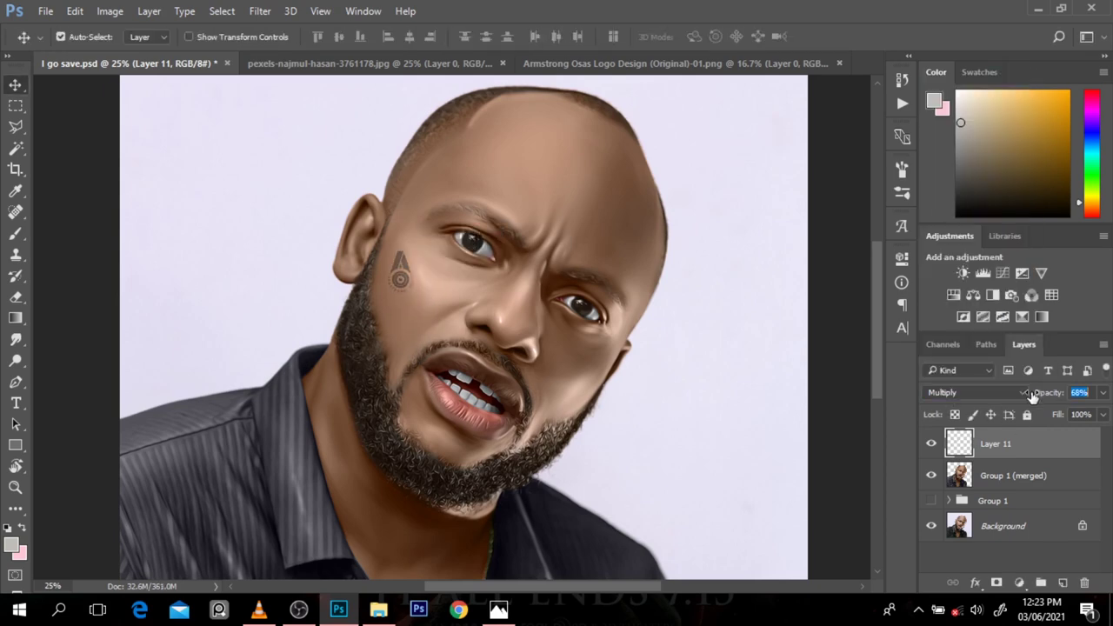
pyautogui.moveTo(1032, 396); pyautogui.dragTo(1023, 396)
pyautogui.hotkey('ctrl', '-')
pyautogui.click(932, 525)
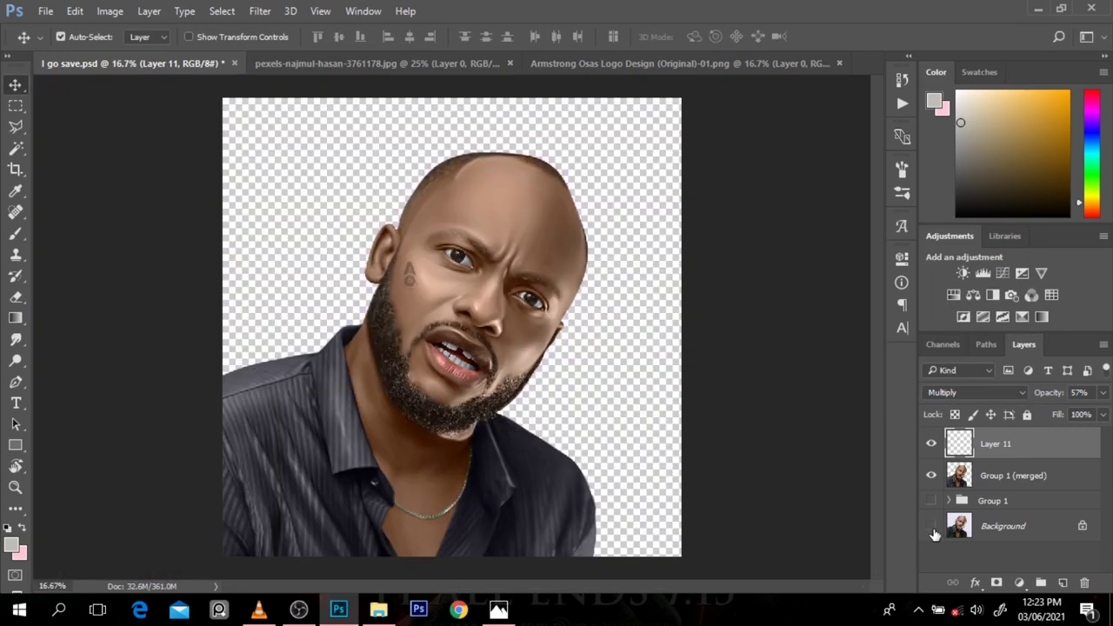
# Drag the sunset image below the portrait and Free Transform it to fill the canvas
pyautogui.click(992, 501)
pyautogui.moveTo(450, 67); pyautogui.dragTo(452, 330)
pyautogui.hotkey('ctrl', 't')
pyautogui.moveTo(557, 109); pyautogui.dragTo(764, 115)
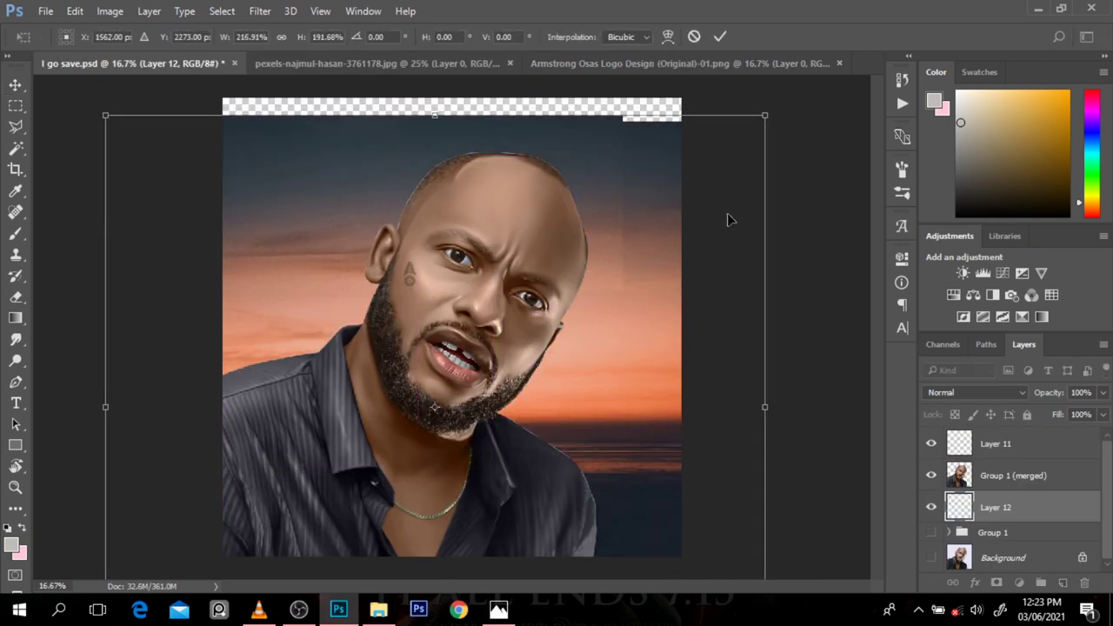
pyautogui.moveTo(728, 220); pyautogui.dragTo(626, 311)
pyautogui.hotkey('ctrl', '-')
pyautogui.moveTo(634, 223); pyautogui.dragTo(737, 261)
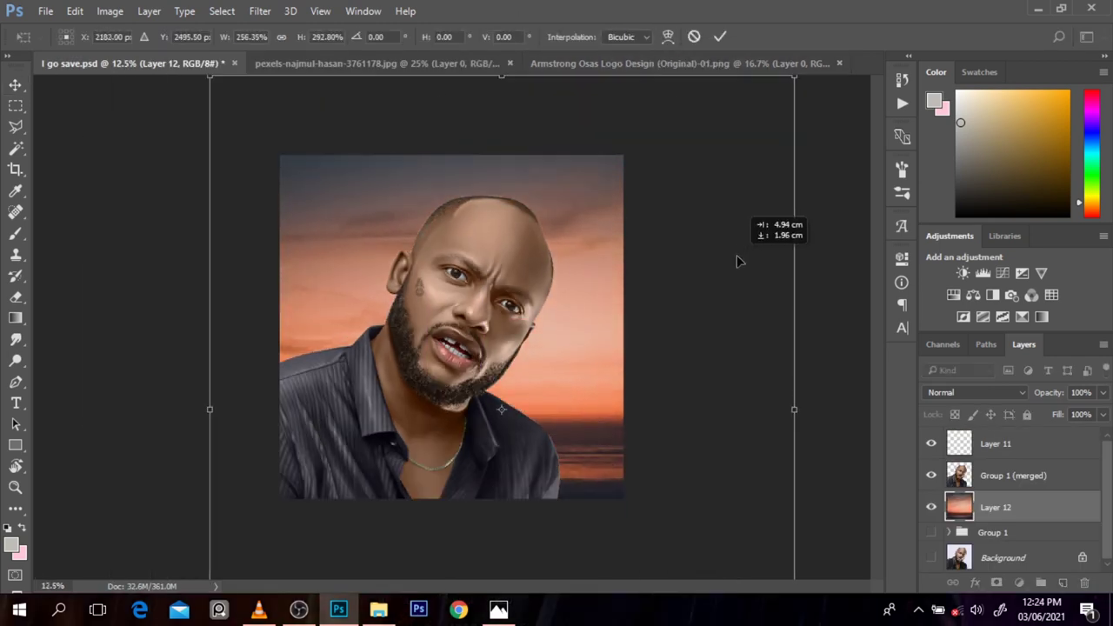
pyautogui.press('Return')
# Select the outline of the merged portrait layer
pyautogui.keyDown('ctrl'); pyautogui.click(959, 475); pyautogui.keyUp('ctrl')
pyautogui.press('m')
pyautogui.click(1013, 476)
# Invert the selection so the background around the portrait is selected
pyautogui.scroll(3, 525, 349)
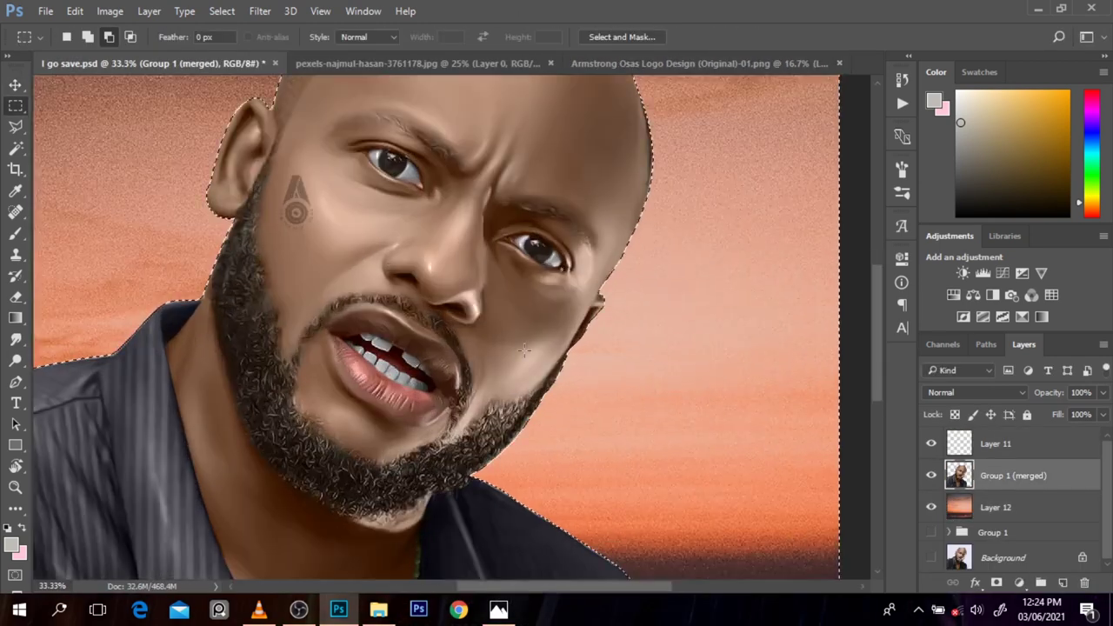
pyautogui.scroll(2, 525, 350)
pyautogui.scroll(-3, 678, 391)
pyautogui.rightClick(651, 367)
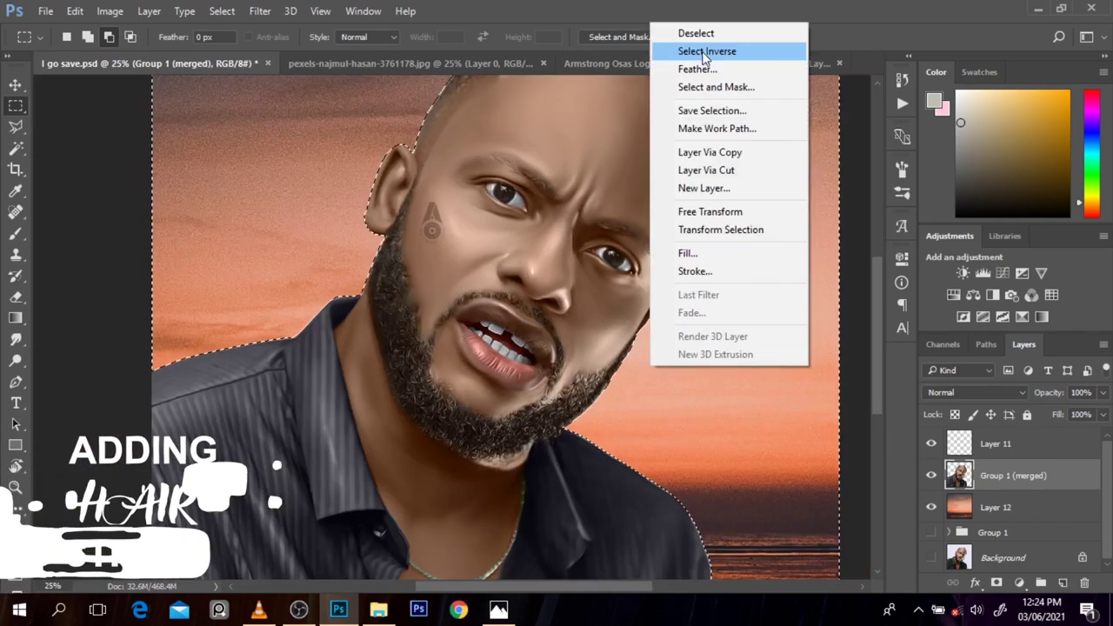
pyautogui.click(706, 51)
pyautogui.scroll(2, 657, 377)
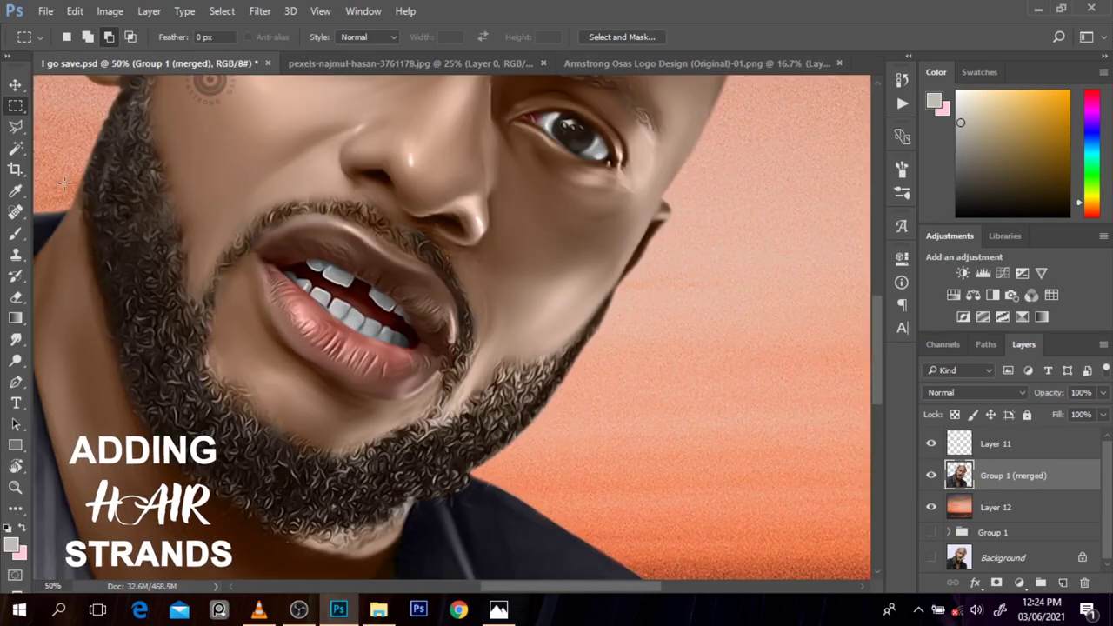
# Add a strands layer and set up a 35 px black hair-strand brush, made slightly smaller
pyautogui.press('b')
pyautogui.click(84, 37)
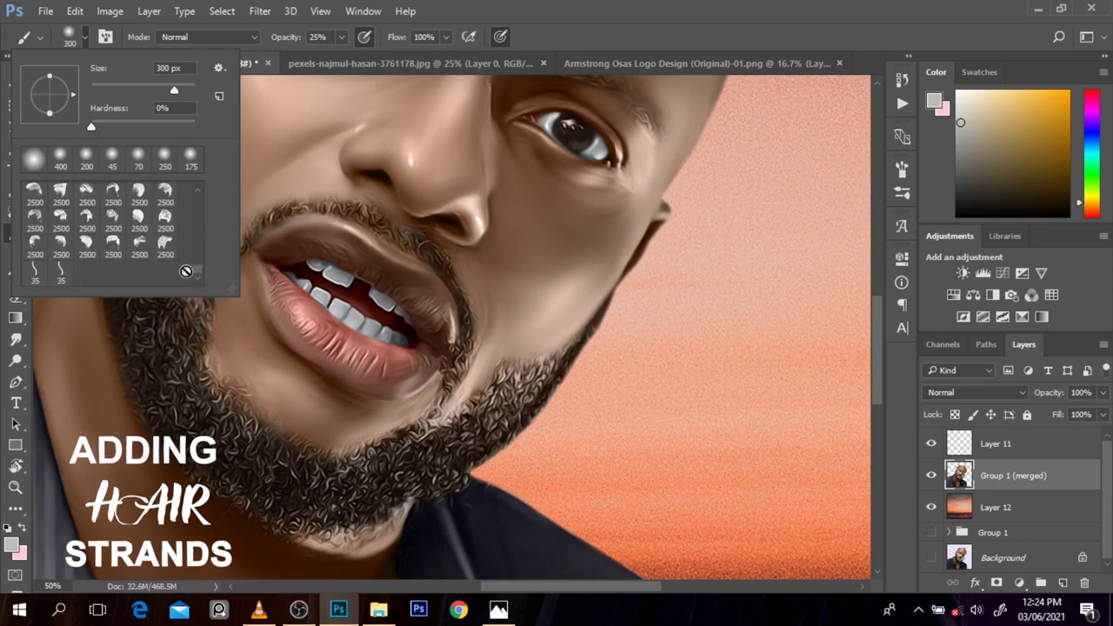
pyautogui.doubleClick(35, 269)
pyautogui.keyDown('ctrl'); pyautogui.click(1063, 583); pyautogui.keyUp('ctrl')
pyautogui.press('6')
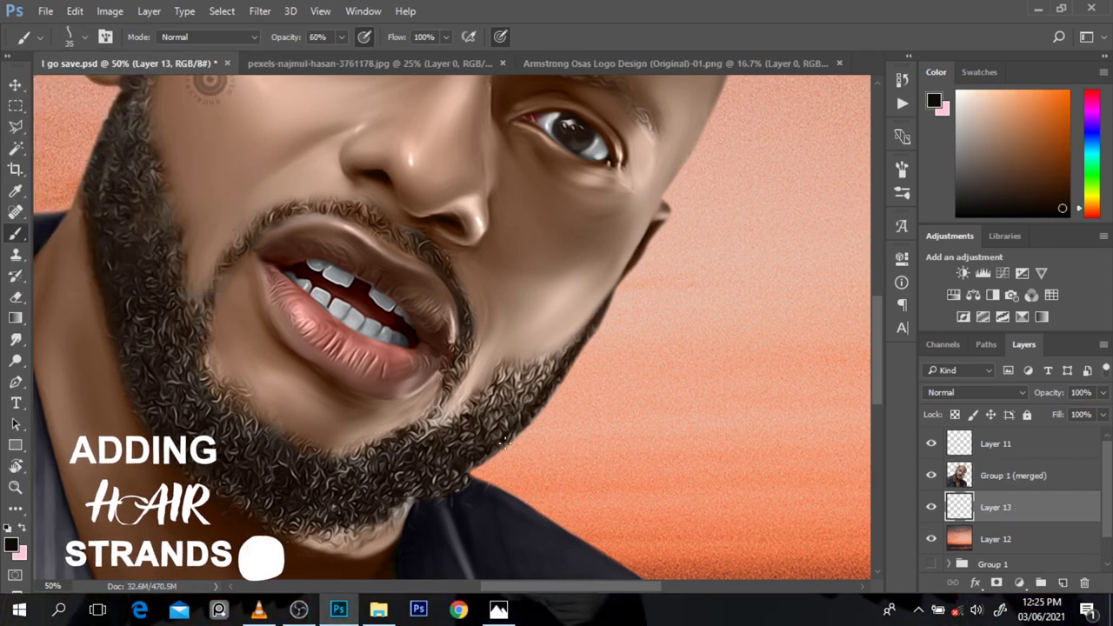
pyautogui.press('[')
pyautogui.press('[')
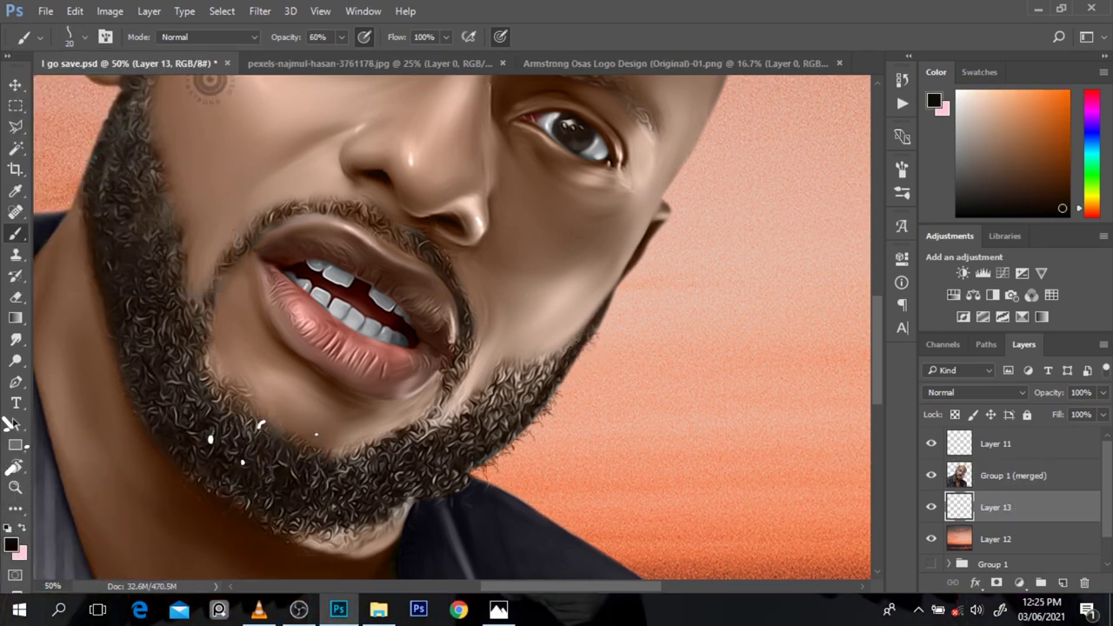
# Add a second strands layer above the merged portrait, then return to the lower strands layer
pyautogui.click(996, 443)
pyautogui.keyDown('ctrl'); pyautogui.click(1063, 583); pyautogui.keyUp('ctrl')
pyautogui.scroll(3, 876, 372)
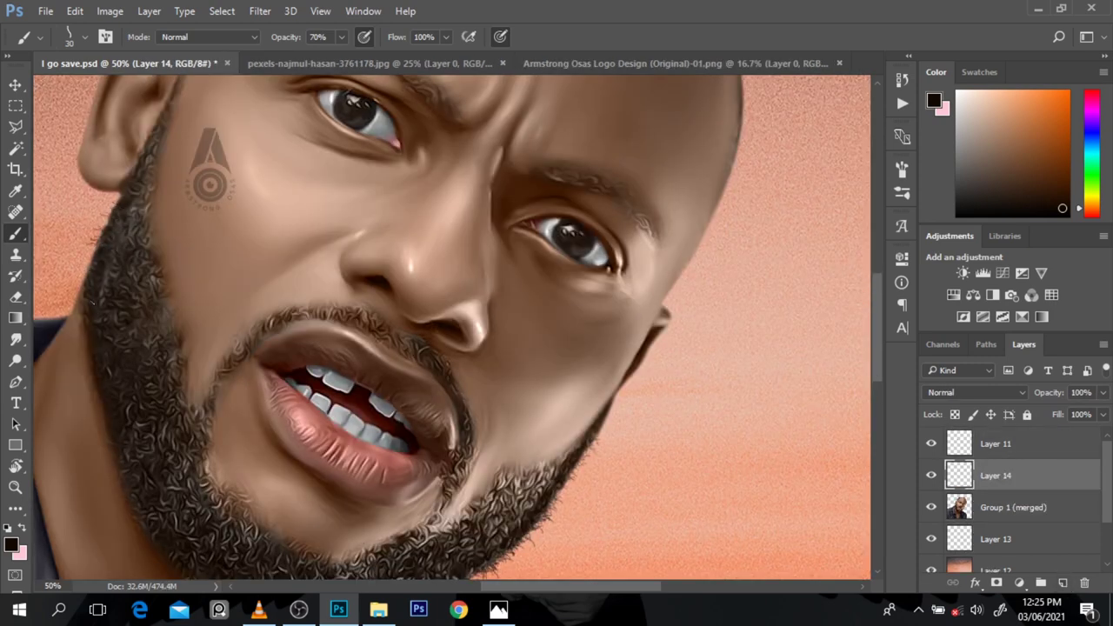
pyautogui.scroll(5, 122, 202)
pyautogui.hotkey('alt', '[')
pyautogui.hotkey('alt', '[')
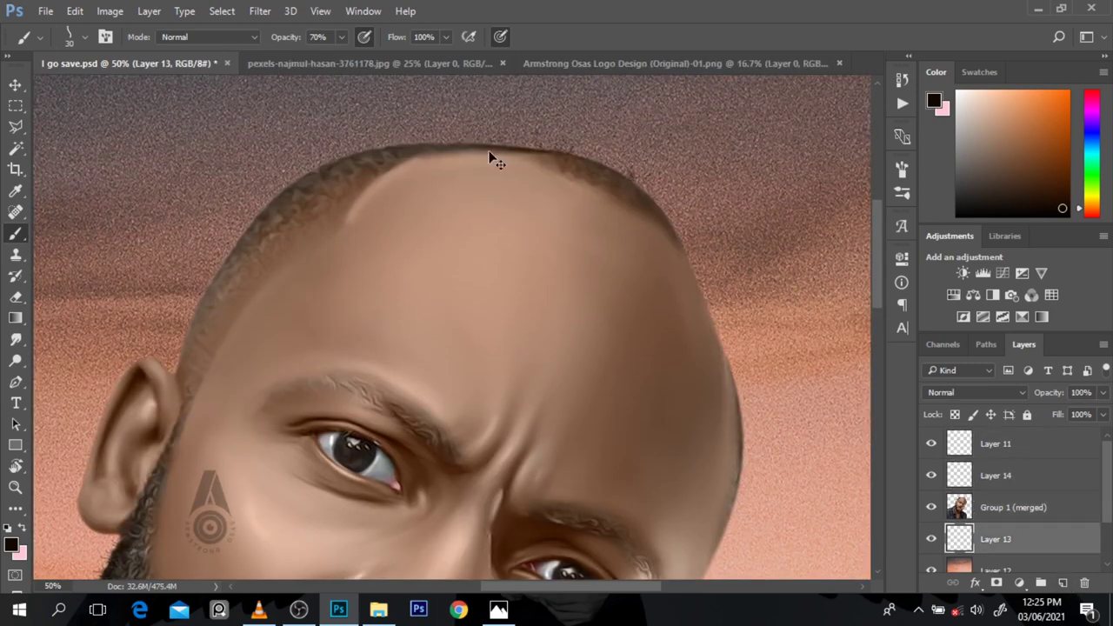
# Select the merged portrait layer and switch to the Smudge tool
pyautogui.hotkey('alt', ']')
pyautogui.scroll(2, 461, 161)
pyautogui.press('r')
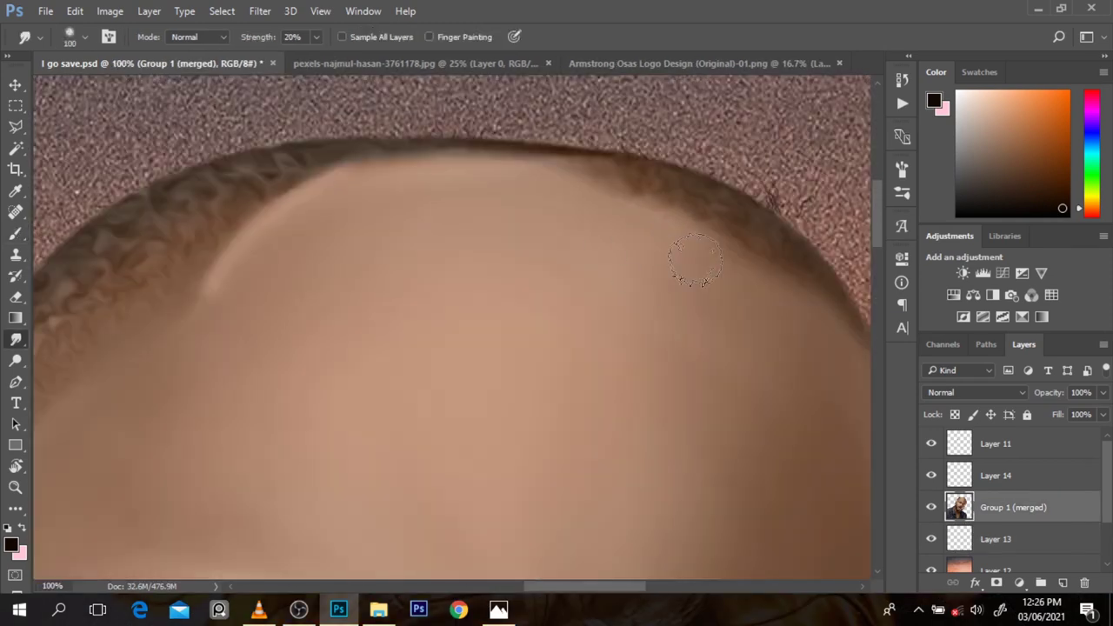
pyautogui.scroll(-6, 758, 285)
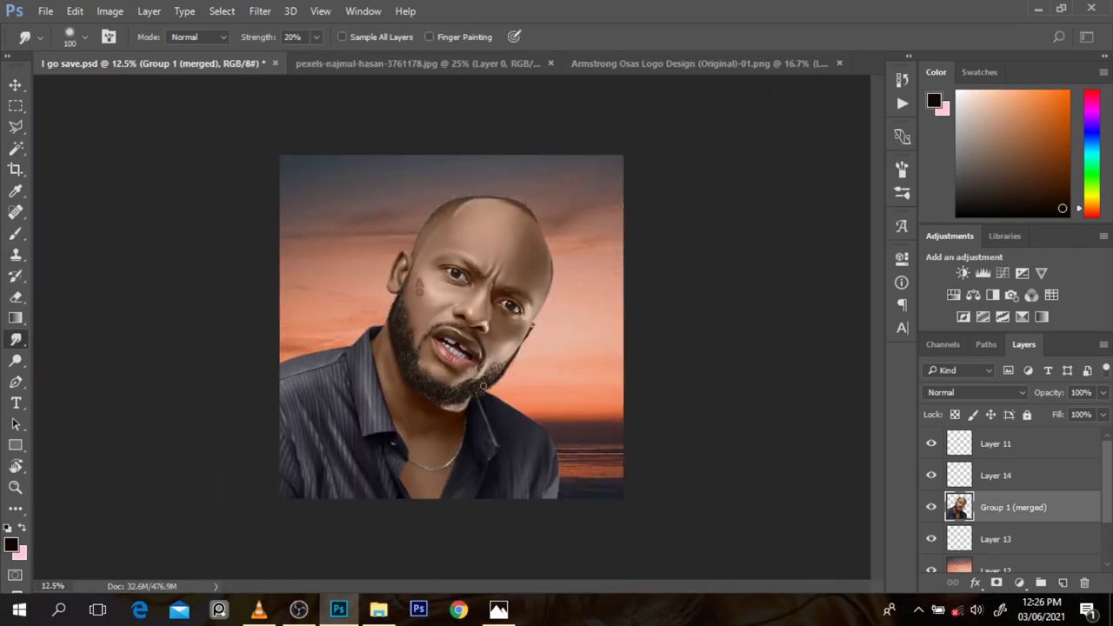
# Add a light grey-filled layer above the sunset at 67% opacity
pyautogui.hotkey('alt', '[')
pyautogui.hotkey('alt', '[')
pyautogui.click(1060, 582)
pyautogui.hotkey('alt', 'BackSpace')
pyautogui.moveTo(1048, 393); pyautogui.dragTo(1027, 392)
pyautogui.scroll(-1, 598, 336)
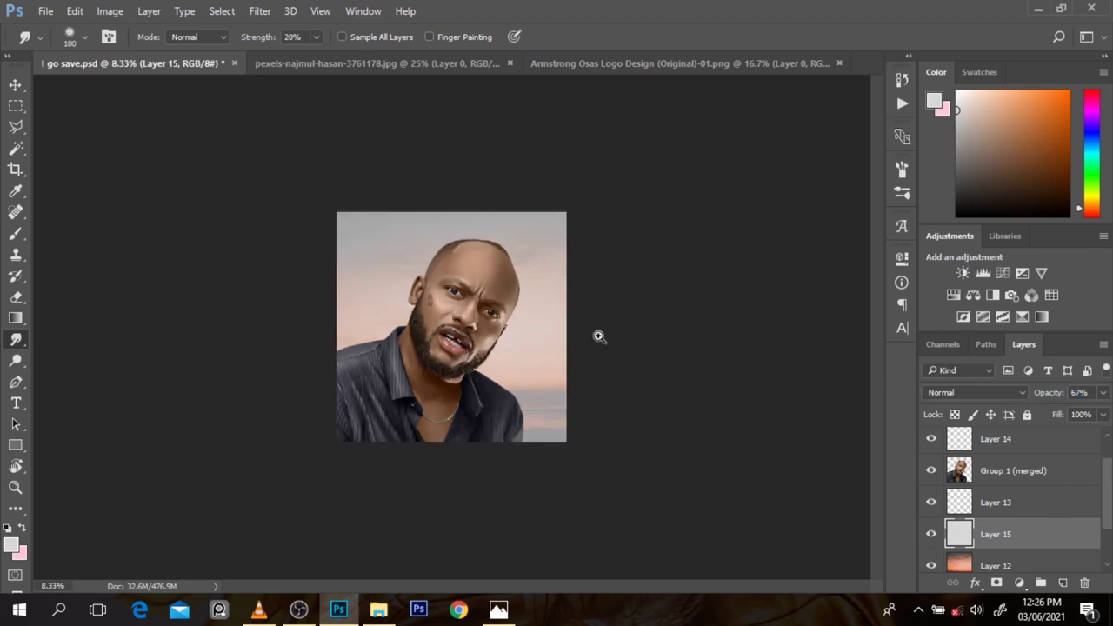
pyautogui.scroll(1, 598, 336)
# Stamp all visible layers into a merged copy and bring it into Filter > Liquify
pyautogui.hotkey('ctrl', 'shift', 'alt', 'e')
pyautogui.click(260, 11)
pyautogui.click(291, 139)
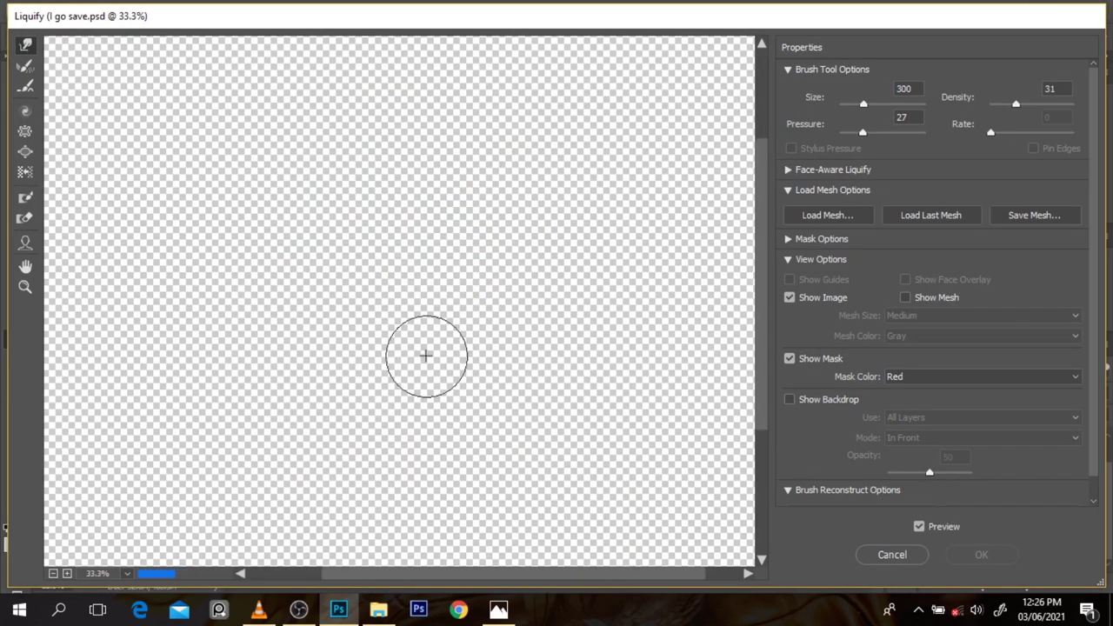
# Reshape the head in Liquify with Forward Warp, brush size 900 then 400
pyautogui.press('b')
pyautogui.press('w')
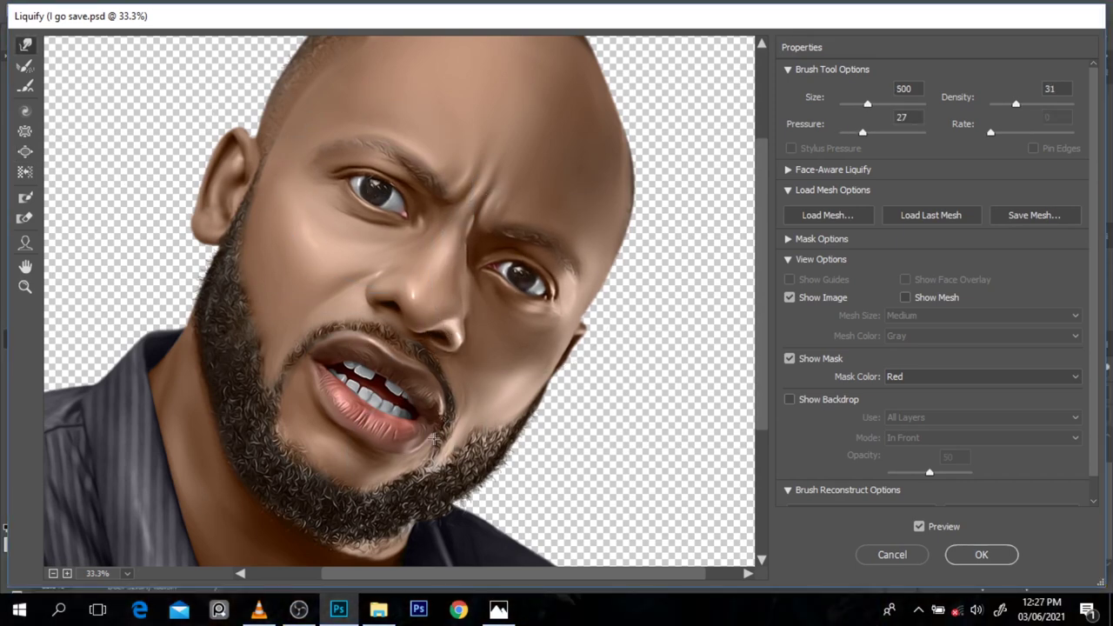
pyautogui.hotkey('ctrl', '-')
pyautogui.press(']')
pyautogui.press(']')
pyautogui.press(']')
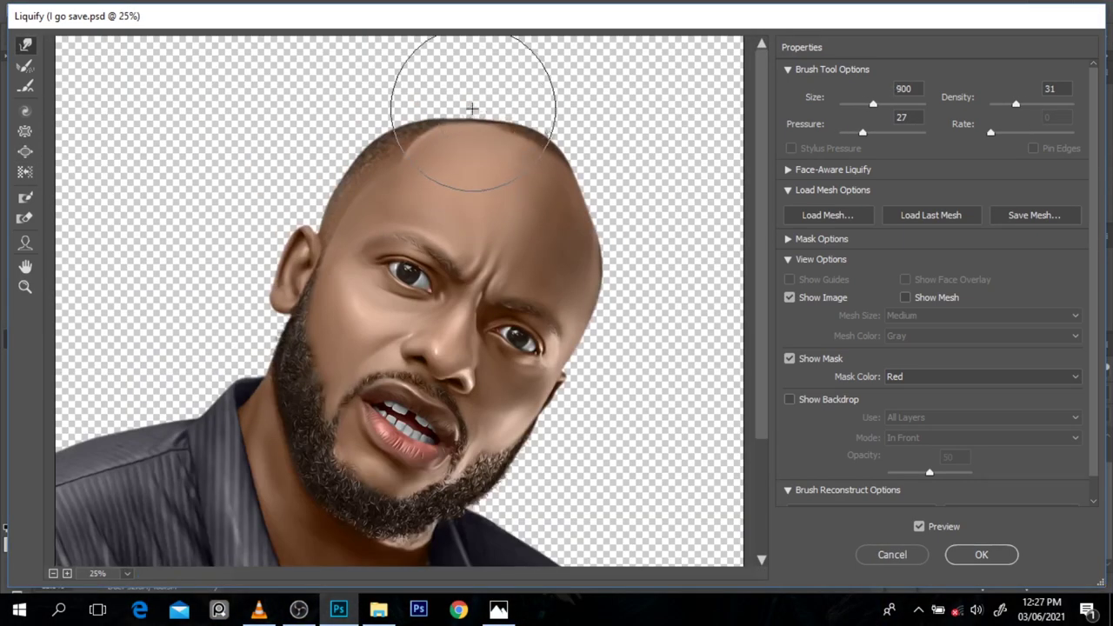
pyautogui.keyDown('ctrl'); pyautogui.click(439, 308); pyautogui.keyUp('ctrl')
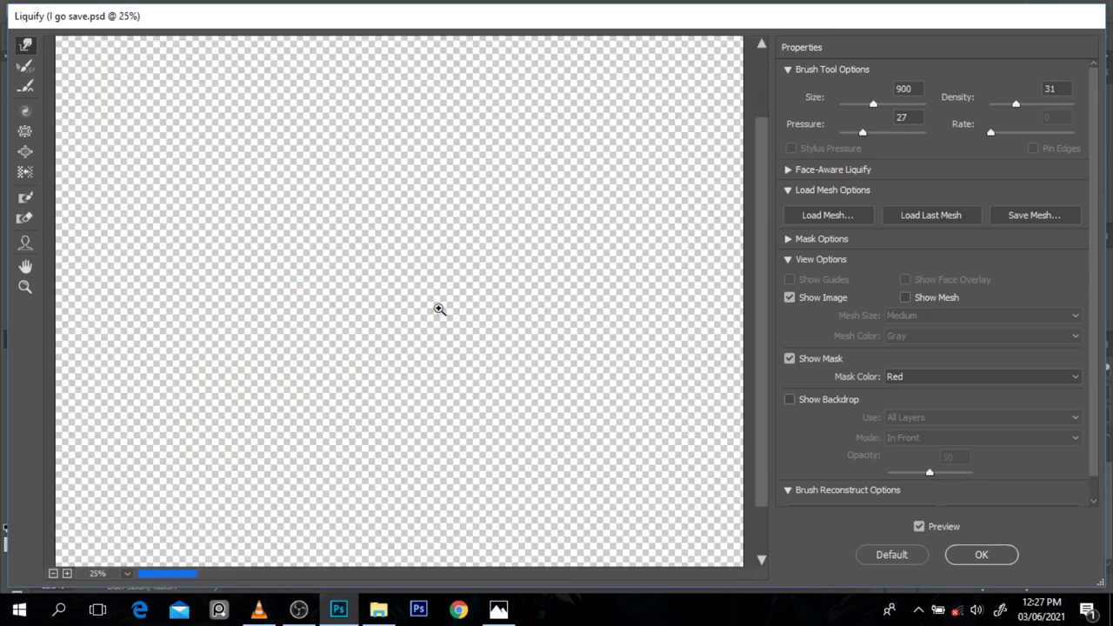
pyautogui.hotkey('ctrl', '-')
pyautogui.press('[')
pyautogui.press('[')
pyautogui.press('[')
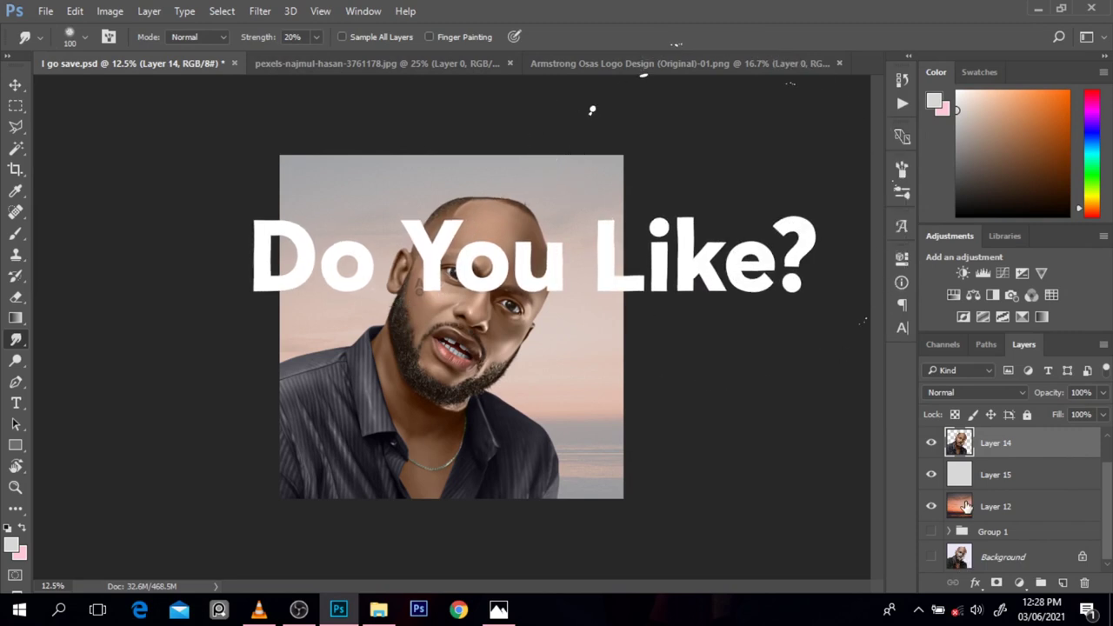
# Select cheek logo Layer 11 and Free Transform it, zoomed in on the face
pyautogui.scroll(1, 1104, 485)
pyautogui.click(996, 443)
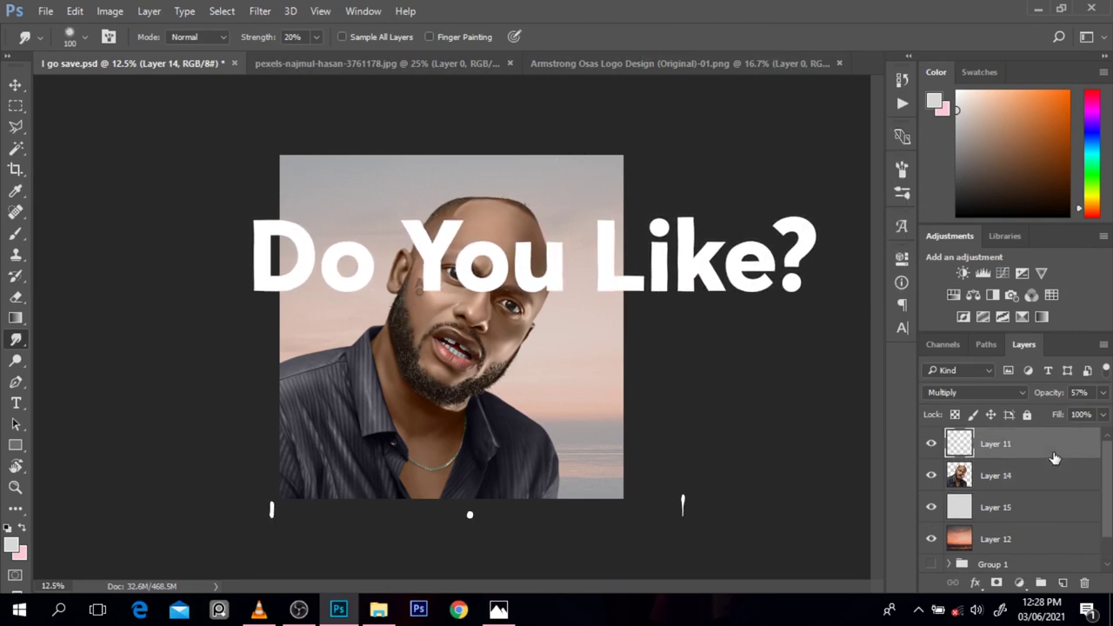
pyautogui.hotkey('ctrl', 't')
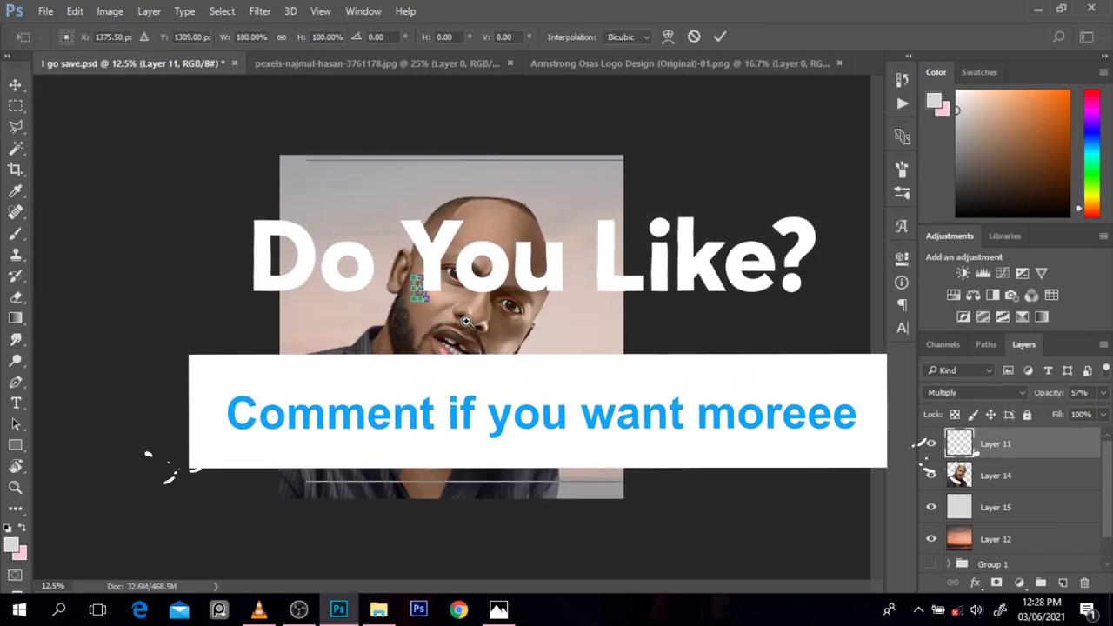
pyautogui.hotkey('ctrl', '+')
pyautogui.hotkey('ctrl', '+')
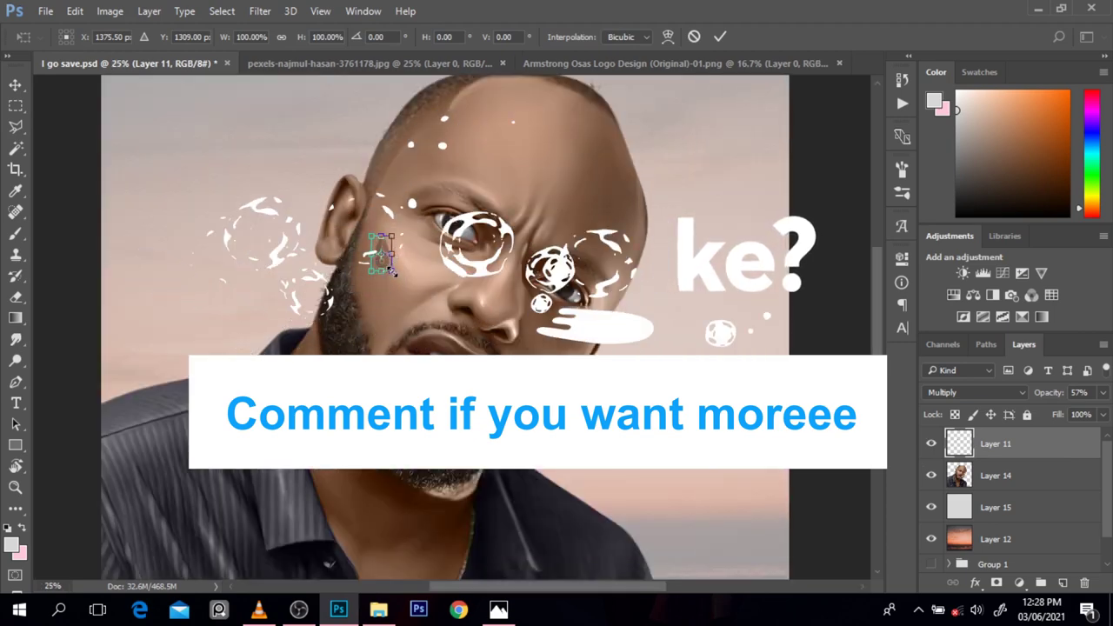
pyautogui.press('Return')
pyautogui.press('r')
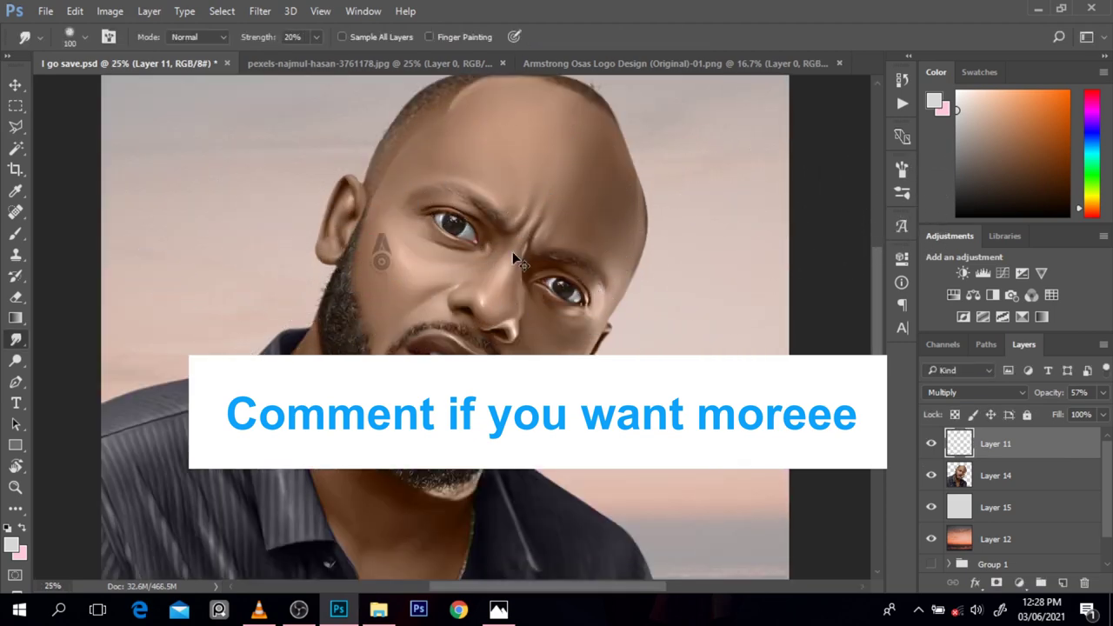
pyautogui.hotkey('ctrl', 't')
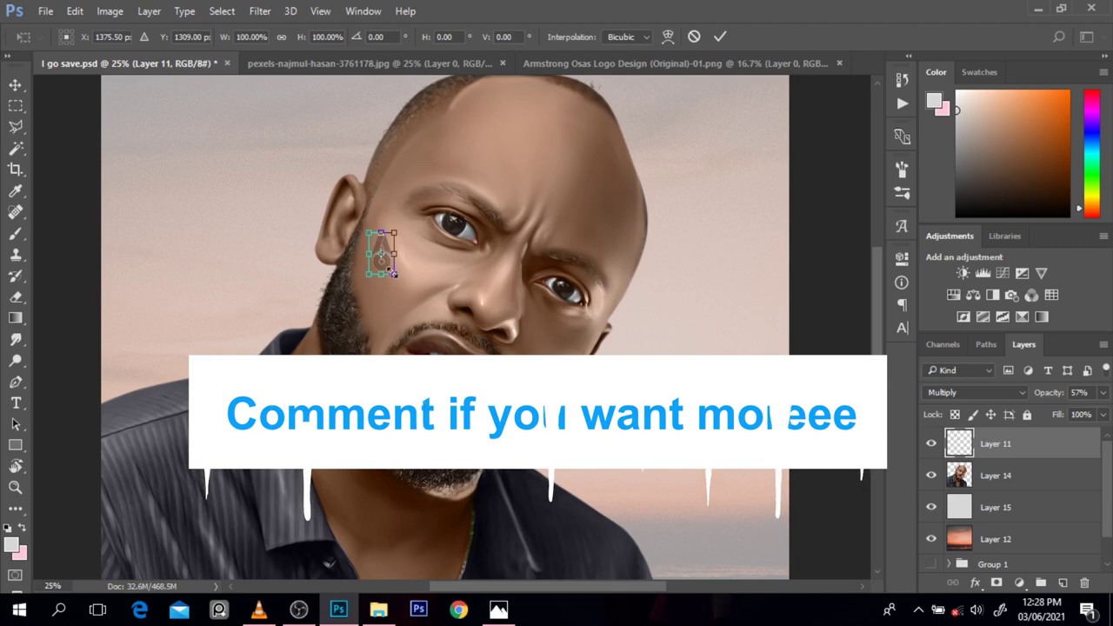